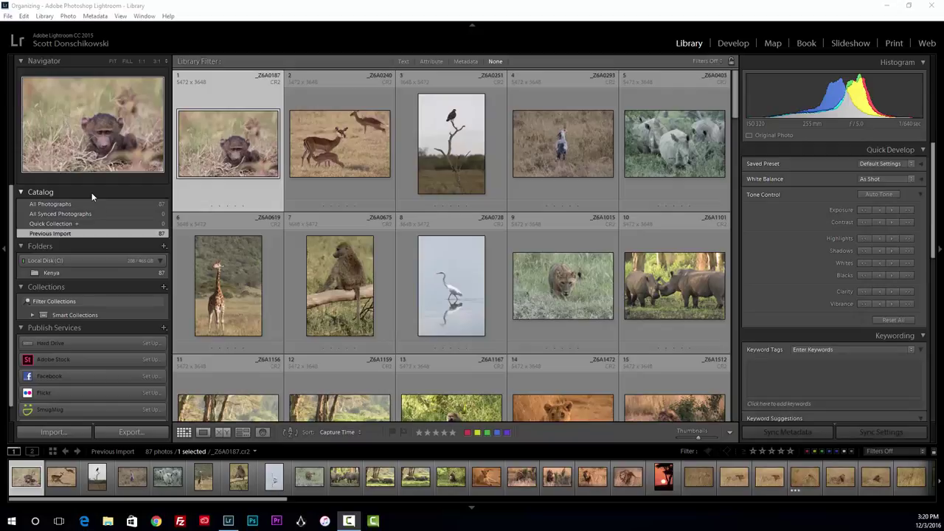
View the rhino photo _Z6A1156 enlarged, return to the grid and select the first photo, _Z6A0187.
{"action": "left_click", "coordinate": [244, 371]}
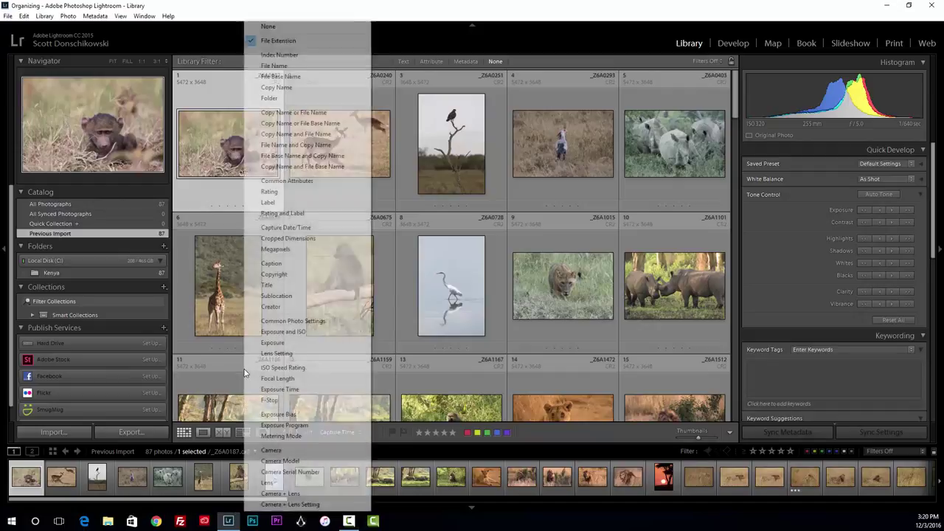
{"action": "left_click", "coordinate": [224, 375]}
{"action": "double_click", "coordinate": [226, 380]}
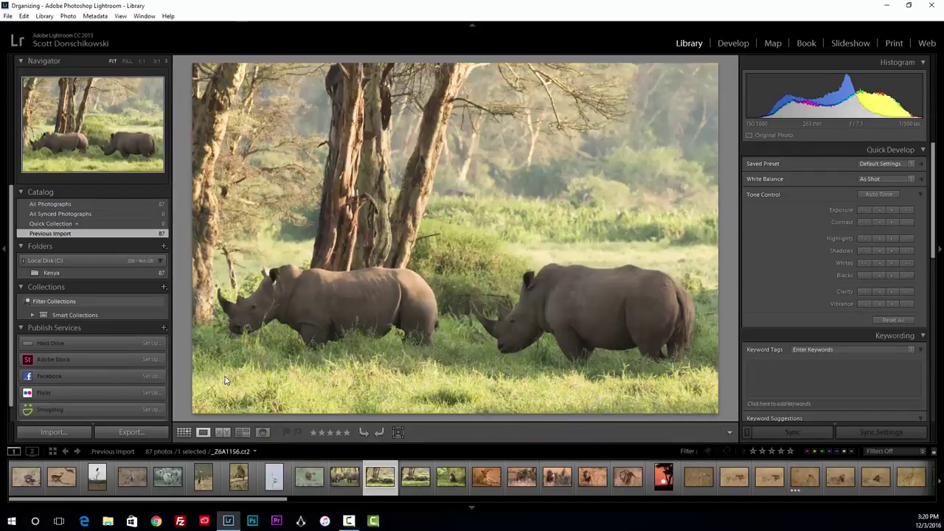
{"action": "double_click", "coordinate": [225, 380]}
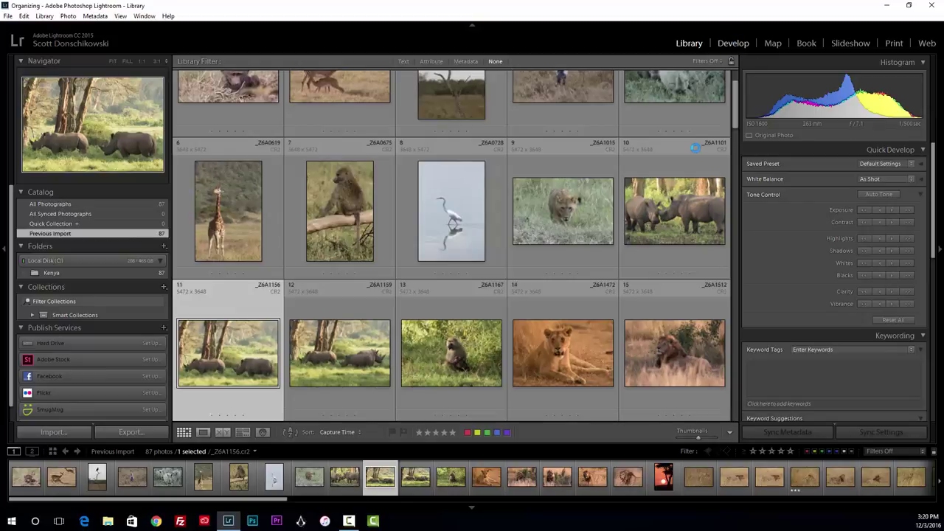
{"action": "key", "text": "d"}
{"action": "key", "text": "g"}
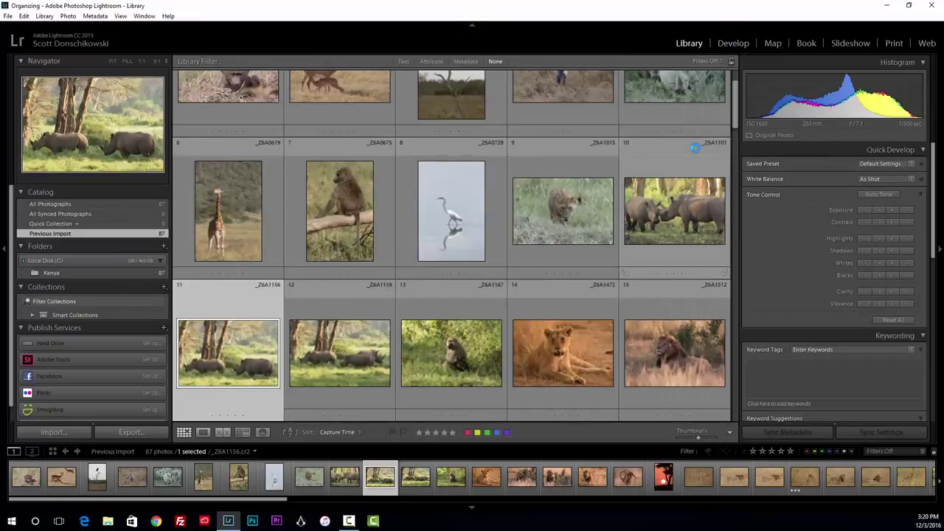
{"action": "scroll", "coordinate": [517, 214], "scroll_direction": "up", "scroll_amount": 2}
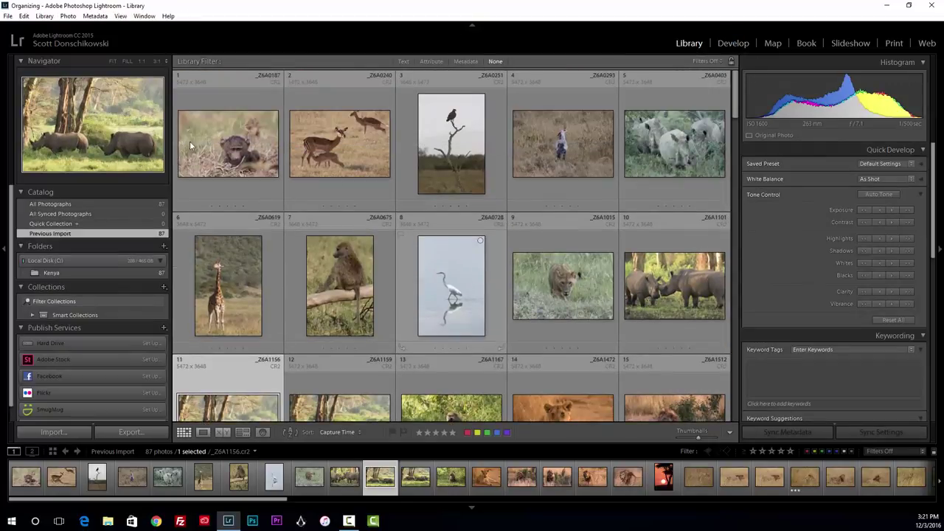
{"action": "left_click", "coordinate": [189, 141]}
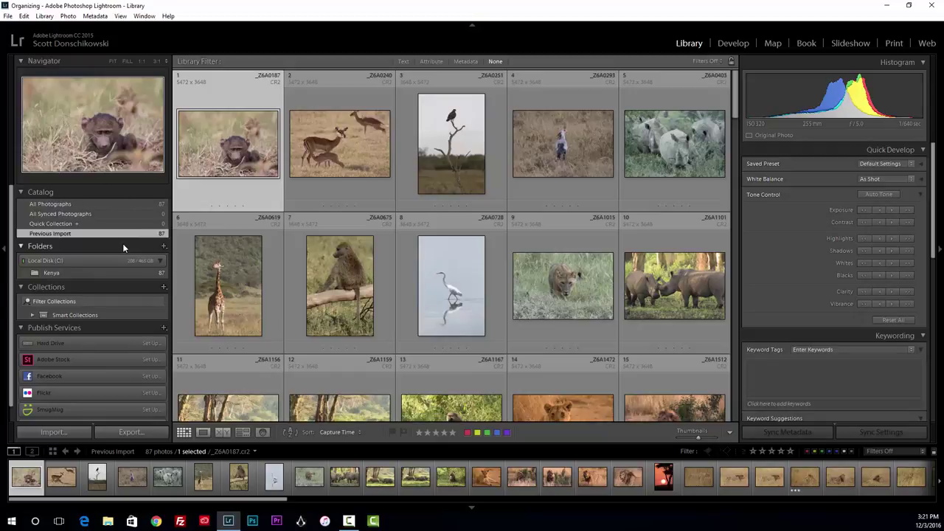
Collapse Publish Services and compare the catalog's All Photographs and All Synced Photographs views, ending on All Photographs.
{"action": "left_click", "coordinate": [27, 331]}
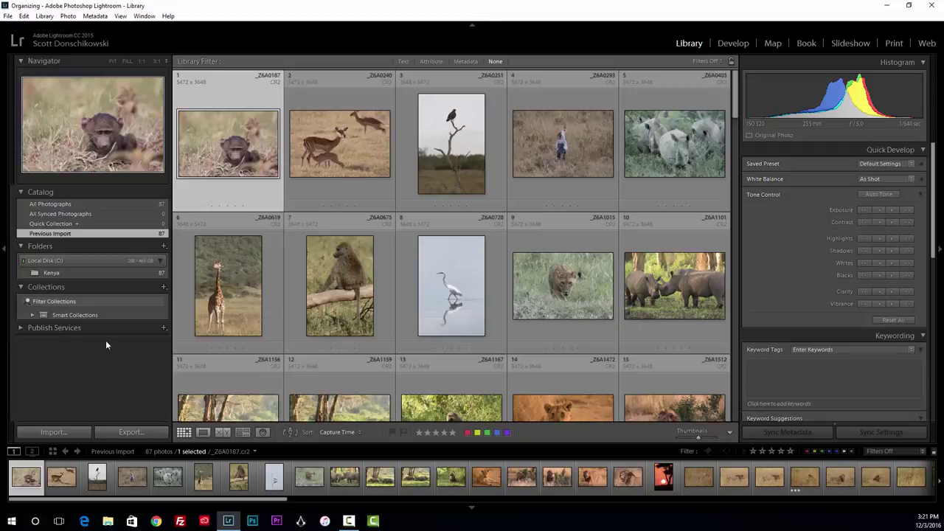
{"action": "left_click", "coordinate": [84, 205]}
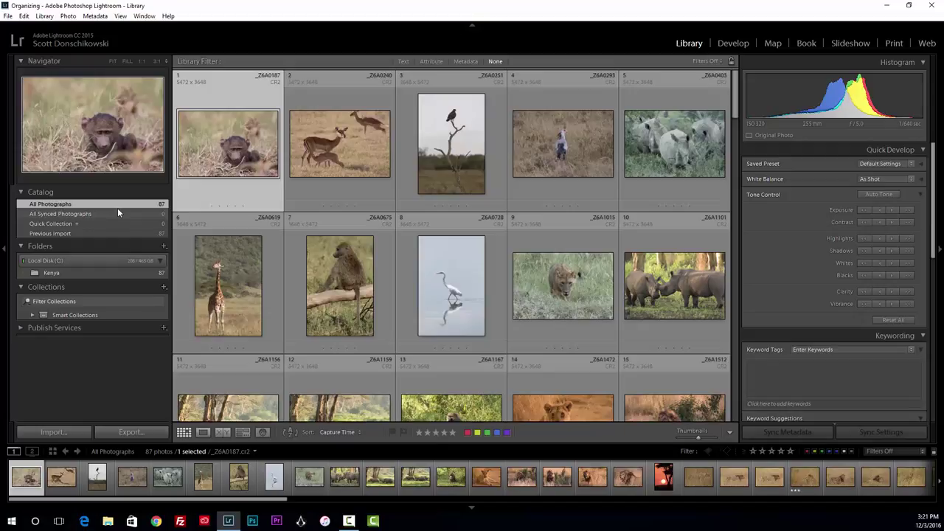
{"action": "left_click", "coordinate": [112, 214]}
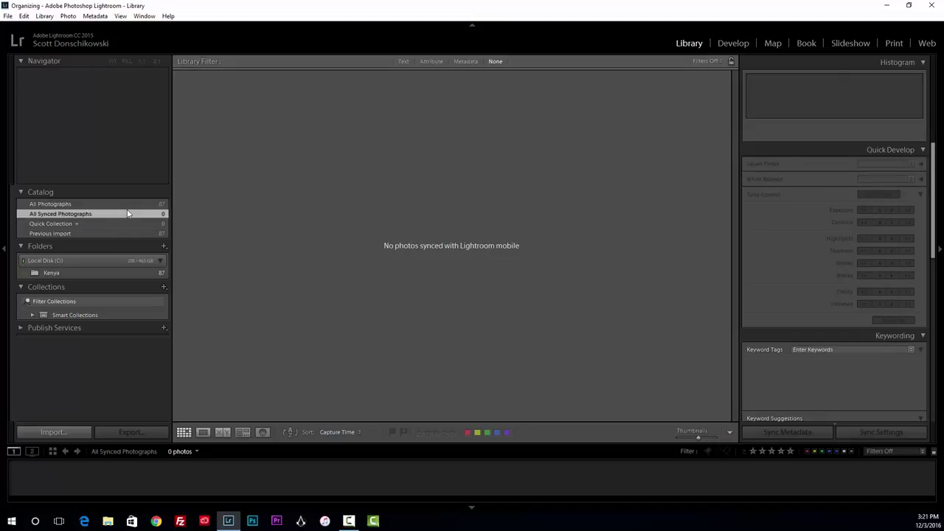
{"action": "left_click", "coordinate": [122, 204]}
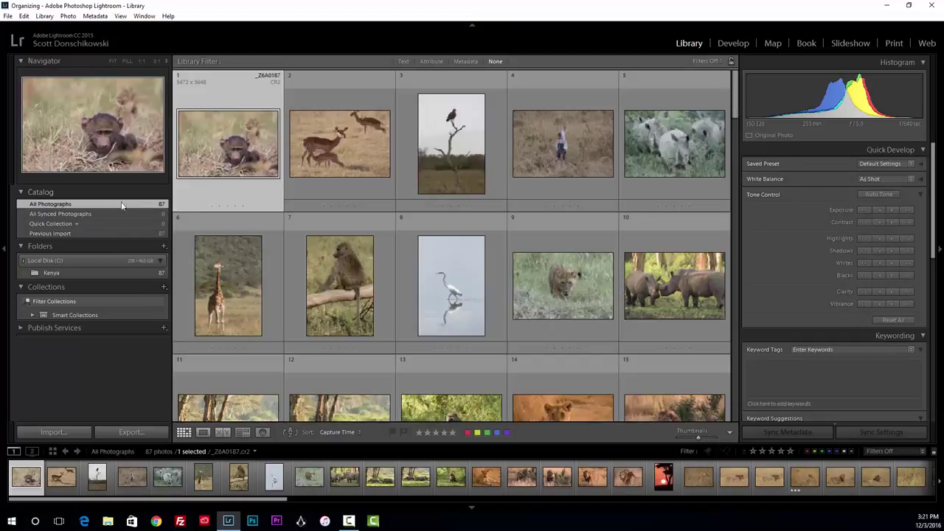
Compare the contents of Previous Import, All Photographs and the Kenya folder, ending on the Kenya folder.
{"action": "left_click", "coordinate": [97, 233]}
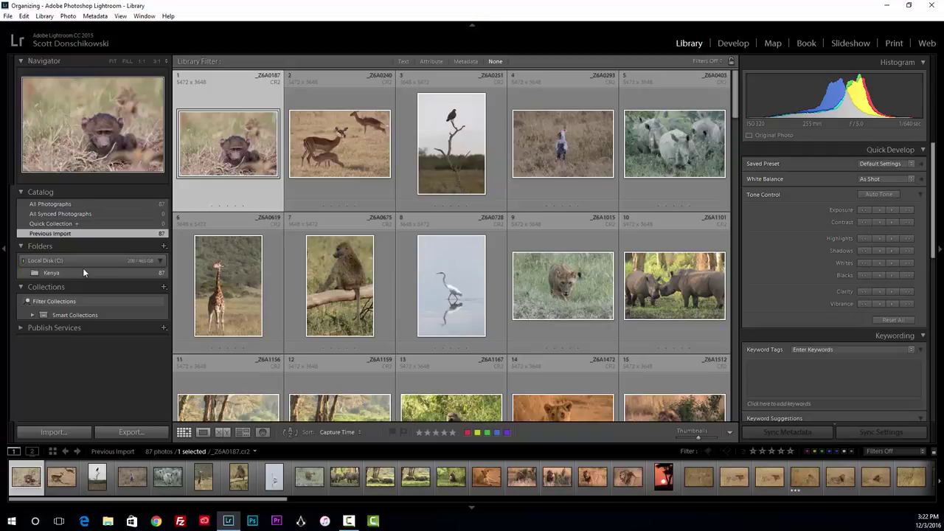
{"action": "left_click", "coordinate": [83, 273]}
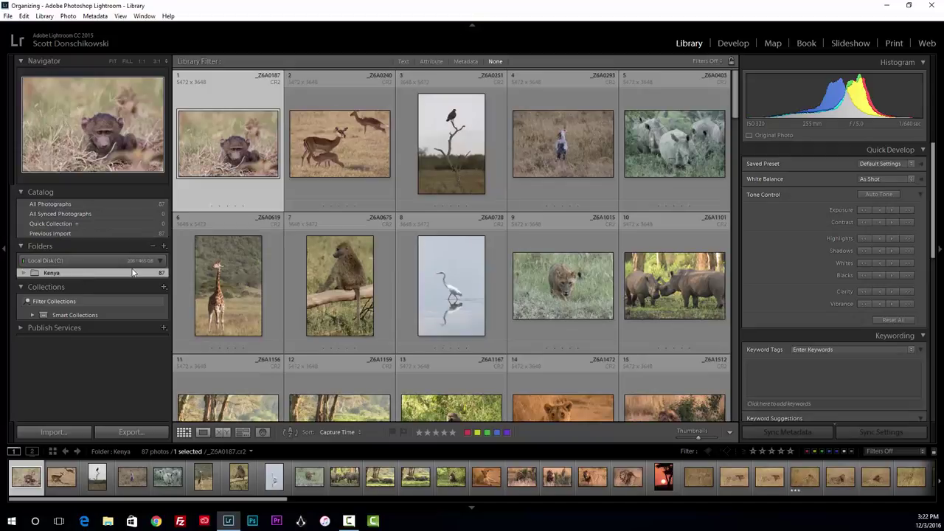
{"action": "left_click", "coordinate": [113, 233]}
{"action": "left_click", "coordinate": [124, 204]}
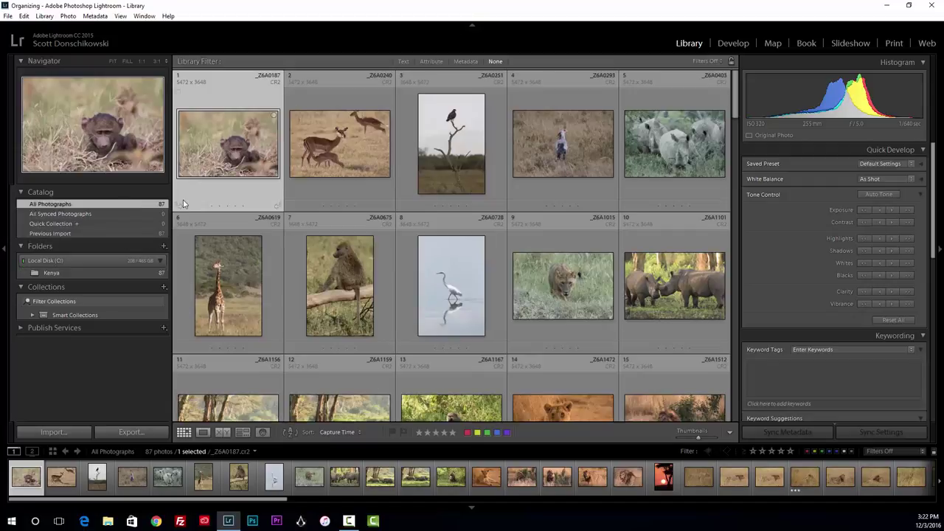
{"action": "left_click", "coordinate": [118, 233]}
{"action": "left_click", "coordinate": [111, 272]}
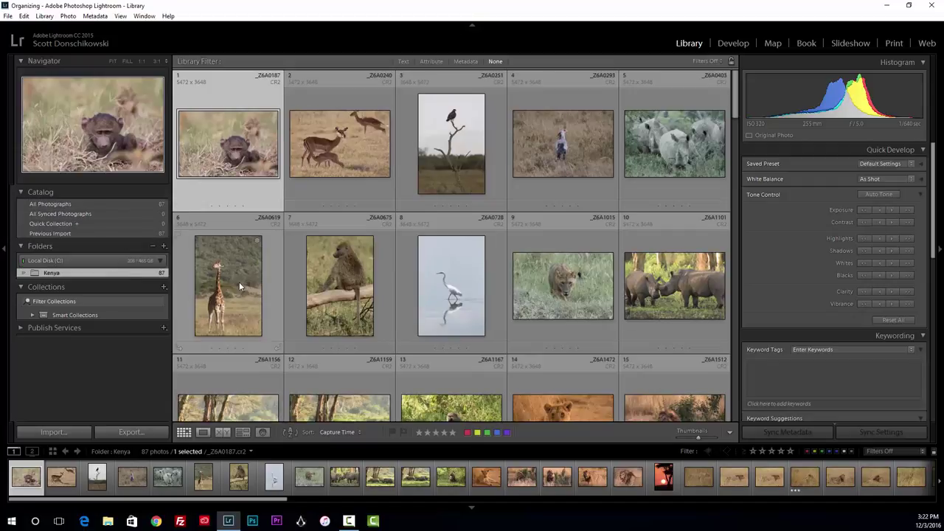
Cycle the screen mode until the workspace fills the whole screen without title bar, menu bar or taskbar.
{"action": "mouse_move", "coordinate": [239, 282]}
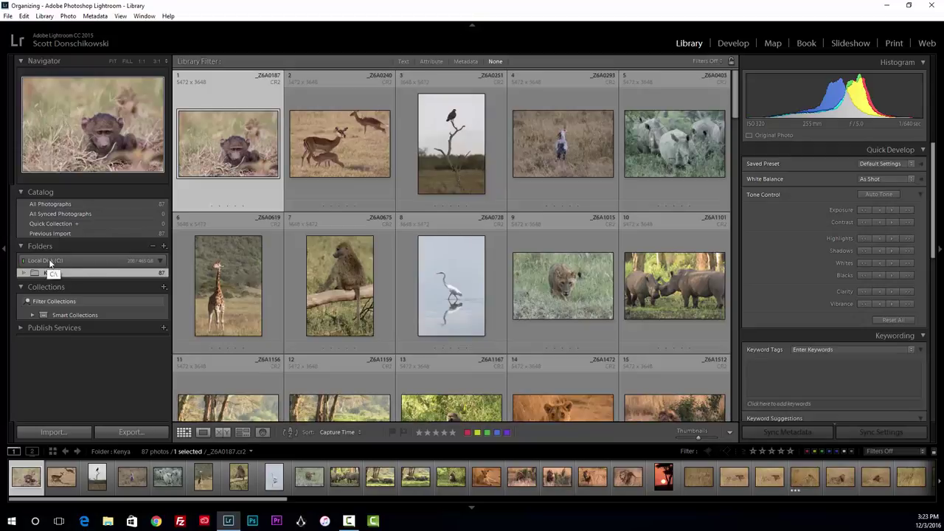
{"action": "key", "text": "shift+f"}
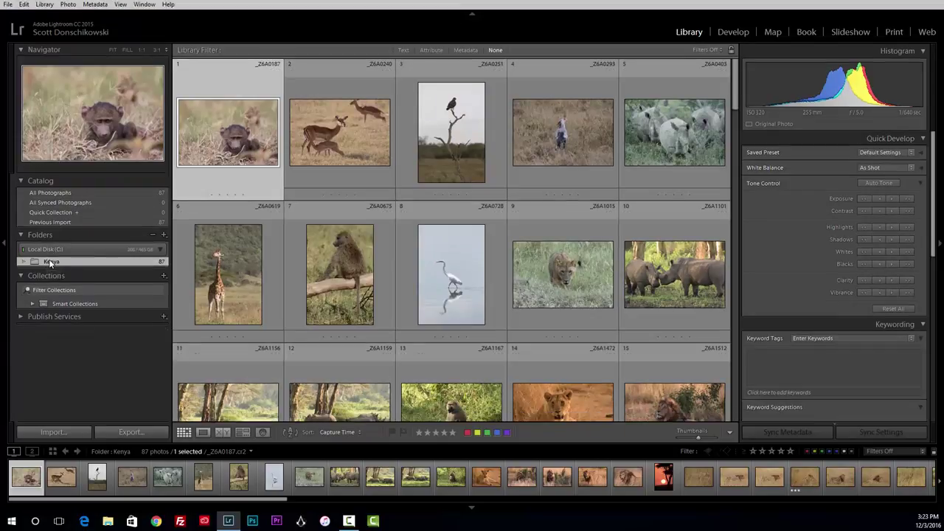
{"action": "key", "text": "shift+f"}
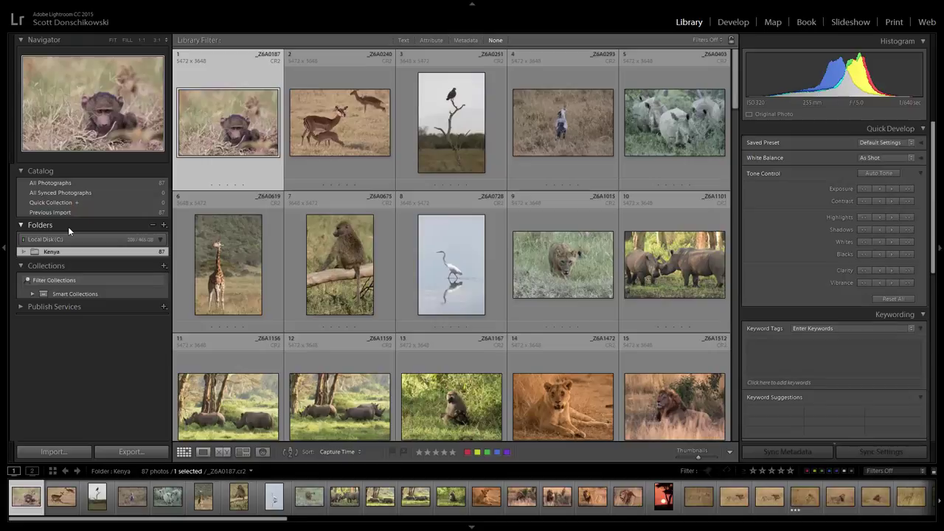
View the giraffe photo _Z6A0619 enlarged and return to the grid of thumbnails.
{"action": "double_click", "coordinate": [218, 247]}
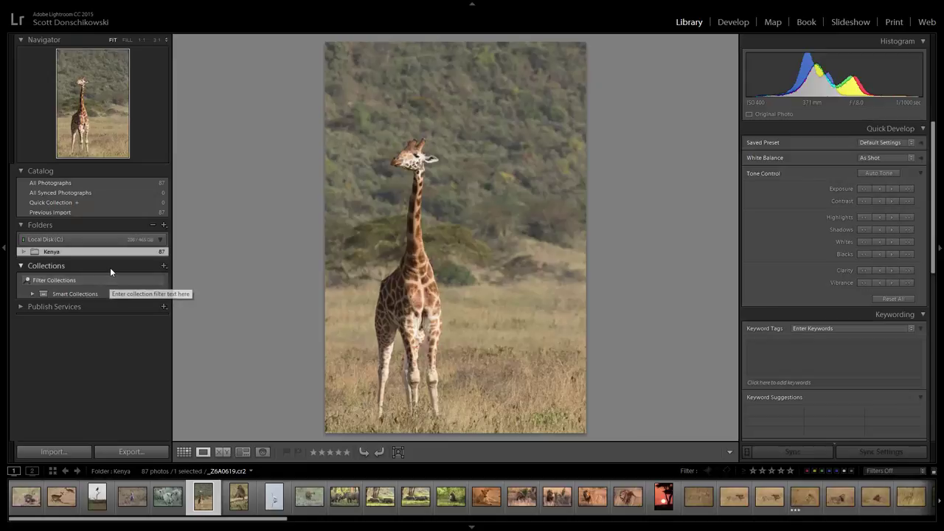
{"action": "left_click", "coordinate": [188, 452]}
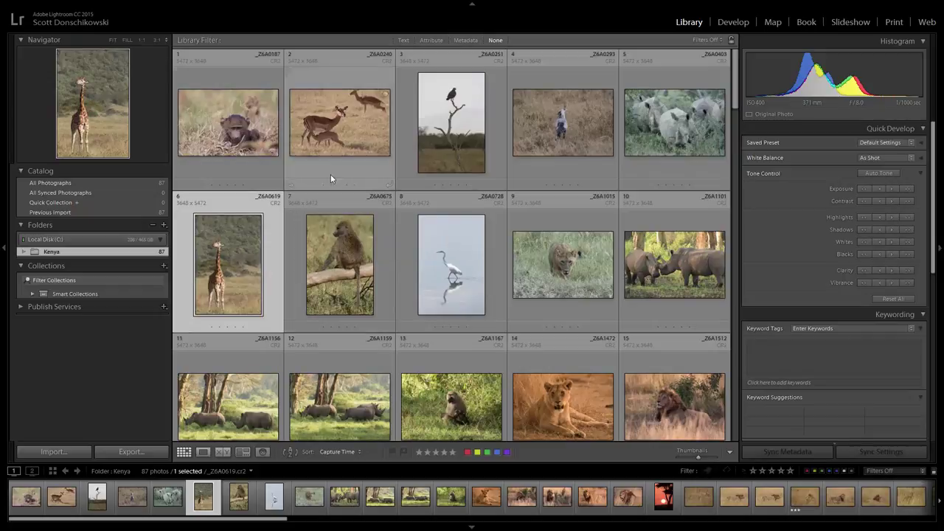
Show the parent folders above Kenya, Desktop and the user's folder, and select the topmost one.
{"action": "right_click", "coordinate": [81, 254]}
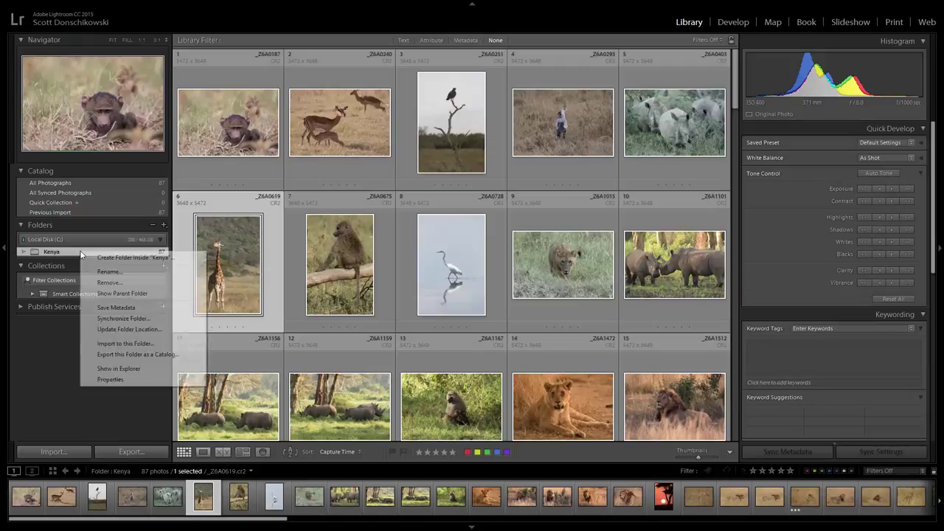
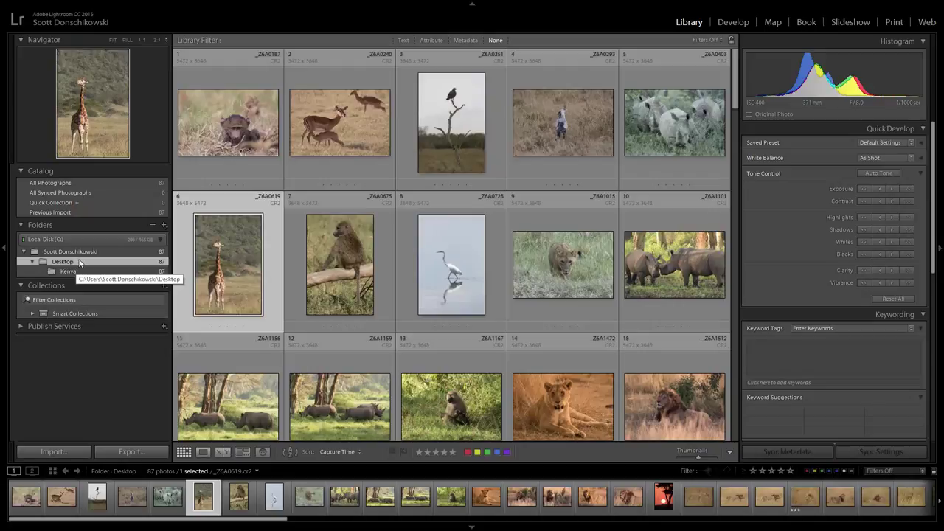
{"action": "left_click", "coordinate": [81, 273]}
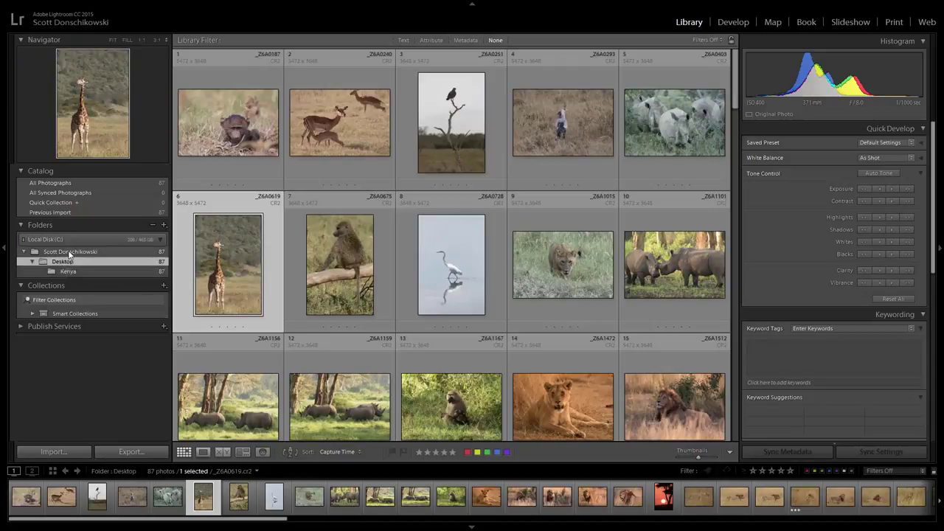
{"action": "left_click", "coordinate": [68, 253]}
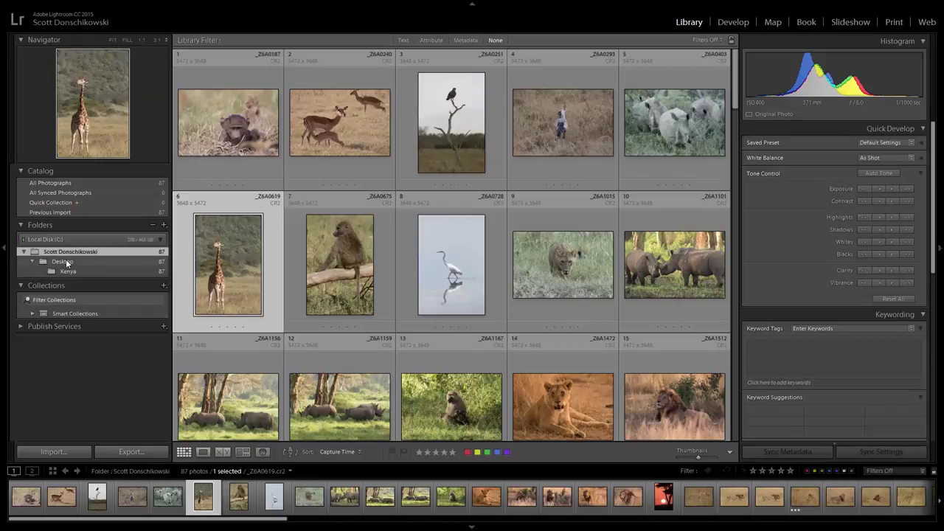
Hide the user's folder and the Desktop parent folder so only Kenya is listed under the local disk.
{"action": "right_click", "coordinate": [64, 261]}
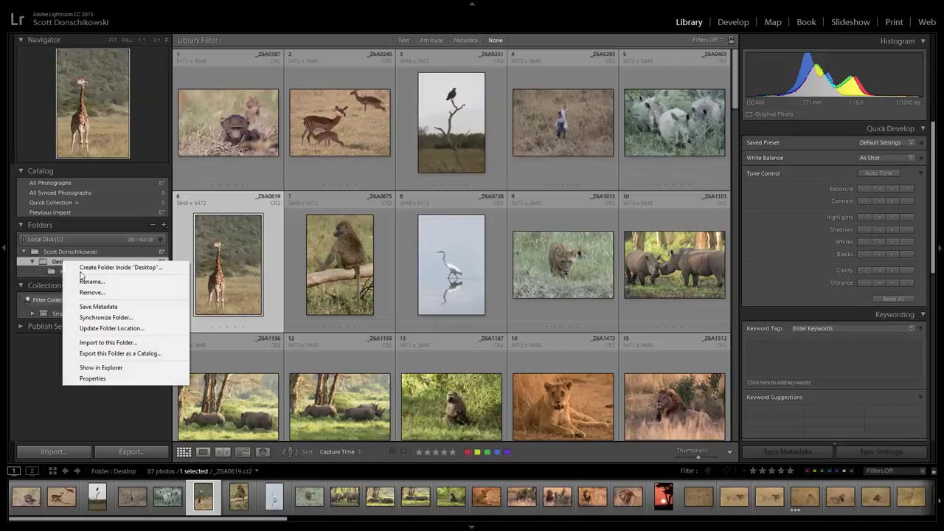
{"action": "right_click", "coordinate": [64, 252]}
{"action": "right_click", "coordinate": [63, 253]}
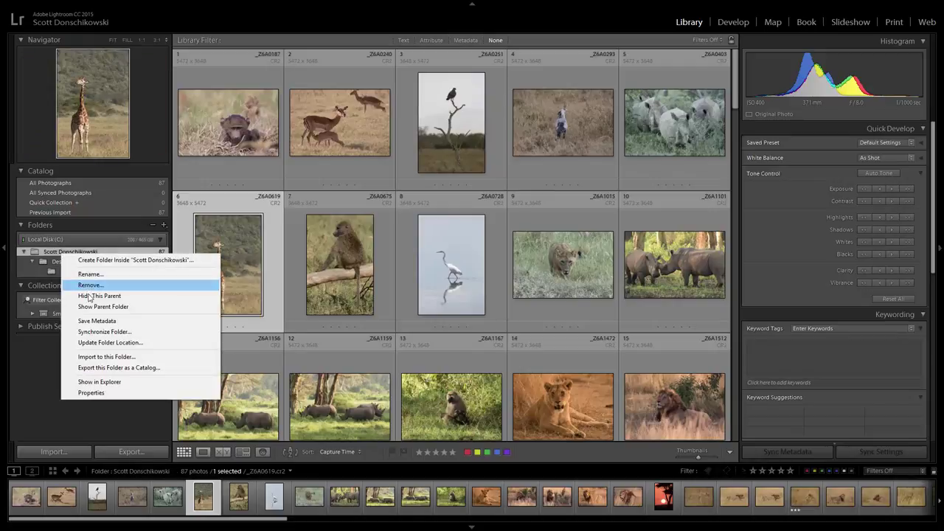
{"action": "left_click", "coordinate": [94, 294]}
{"action": "right_click", "coordinate": [56, 255]}
{"action": "left_click", "coordinate": [92, 294]}
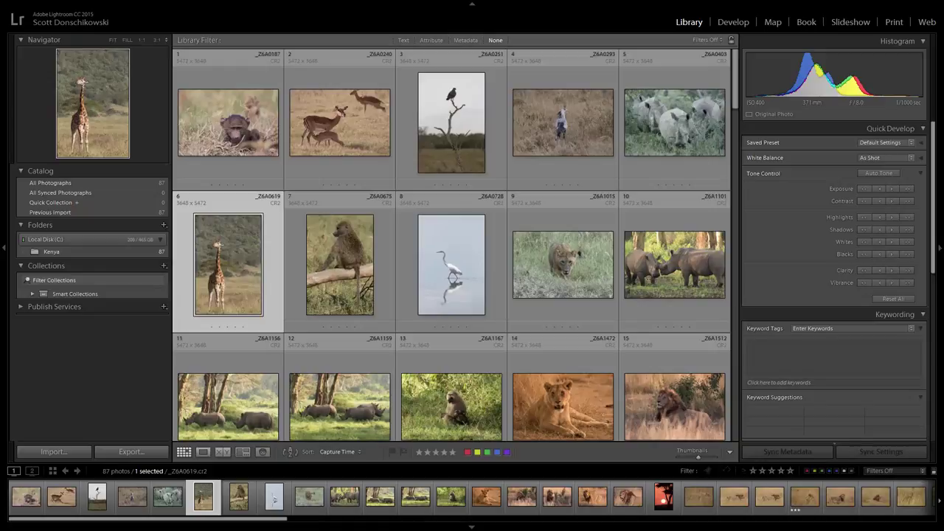
Switch to File Explorer and open the Kenya folder on the Desktop.
{"action": "key", "text": "super+e"}
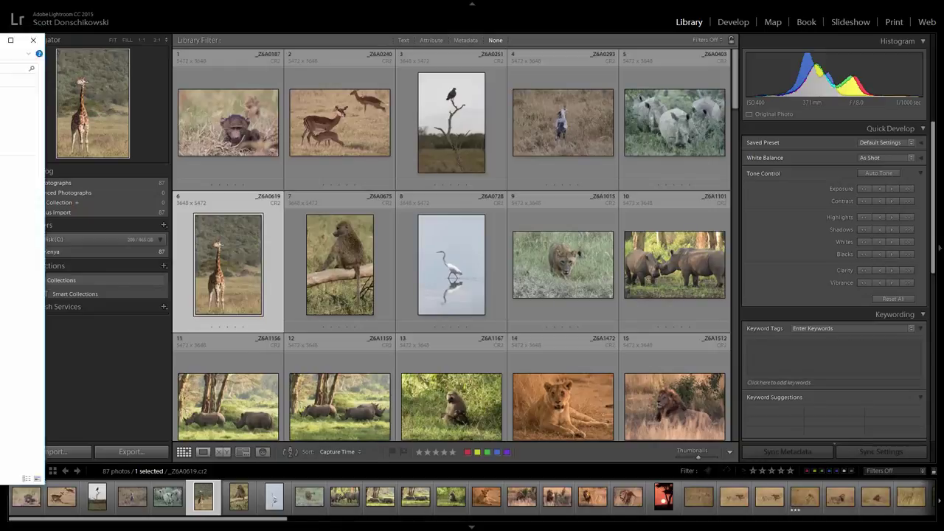
{"action": "left_click_drag", "start_coordinate": [464, 46], "coordinate": [470, 74]}
{"action": "double_click", "coordinate": [274, 133]}
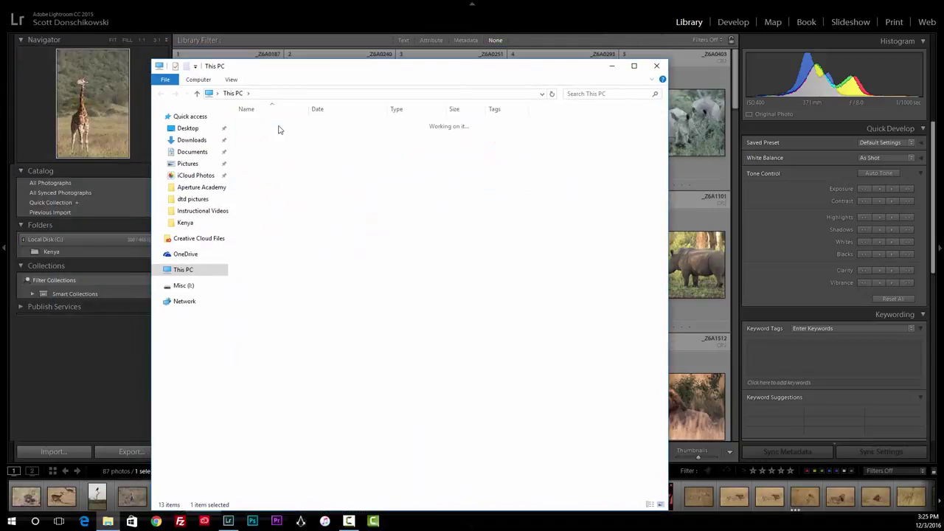
{"action": "left_click", "coordinate": [279, 146]}
{"action": "double_click", "coordinate": [280, 145]}
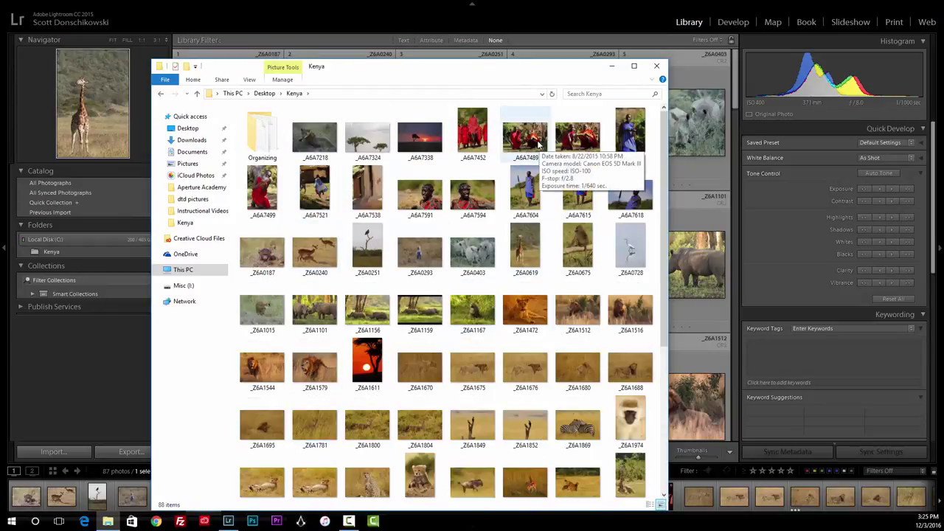
Select the photo _A6A7591 in the Kenya folder and close File Explorer to return to Lightroom.
{"action": "left_click_drag", "start_coordinate": [433, 196], "coordinate": [447, 157]}
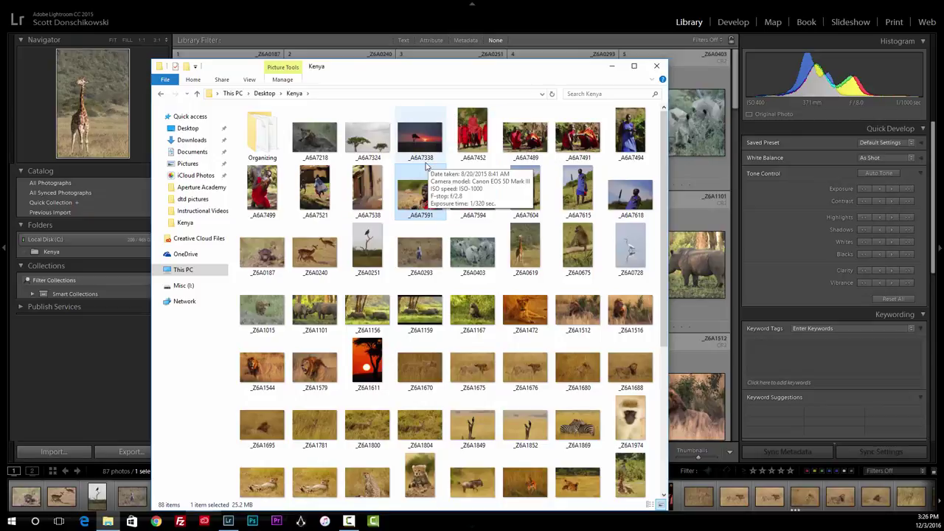
{"action": "mouse_move", "coordinate": [410, 186]}
{"action": "left_mouse_down"}
{"action": "mouse_move", "coordinate": [413, 205]}
{"action": "mouse_move", "coordinate": [280, 154]}
{"action": "mouse_move", "coordinate": [416, 198]}
{"action": "left_mouse_up"}
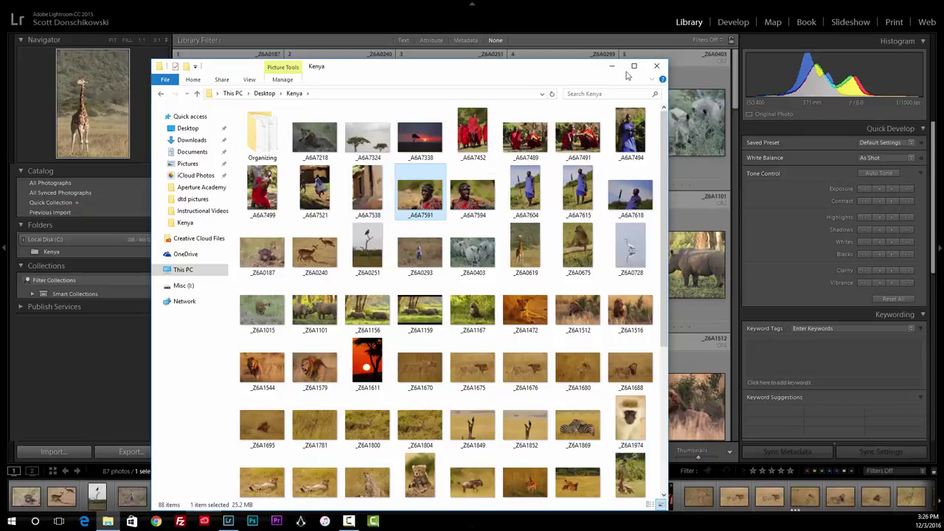
{"action": "left_click", "coordinate": [656, 66]}
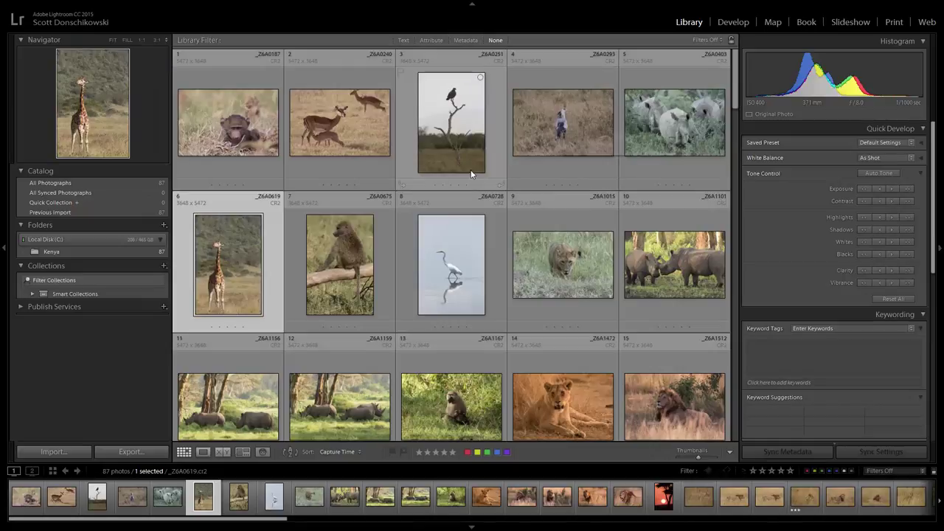
Show the Kenya folder and select its first 13 photos, _Z6A0187 through _Z6A1167.
{"action": "left_click", "coordinate": [74, 252]}
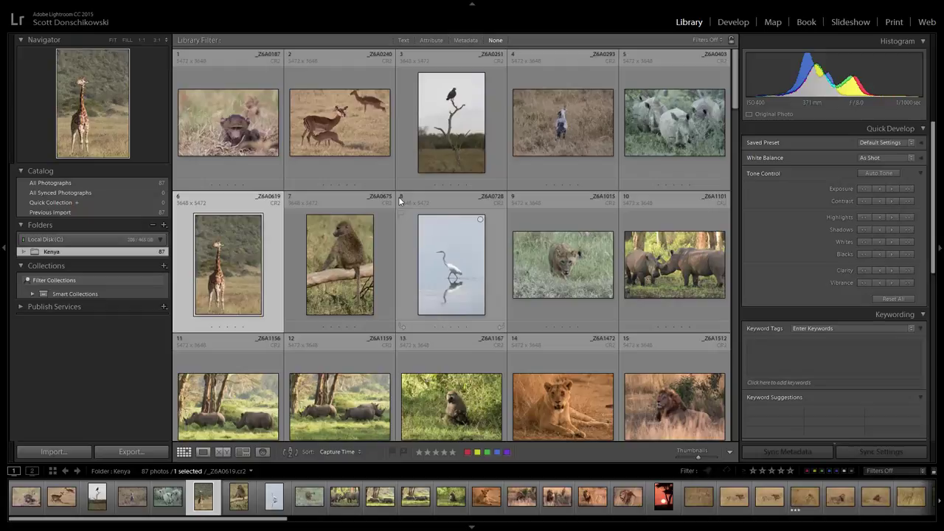
{"action": "left_click", "coordinate": [226, 111]}
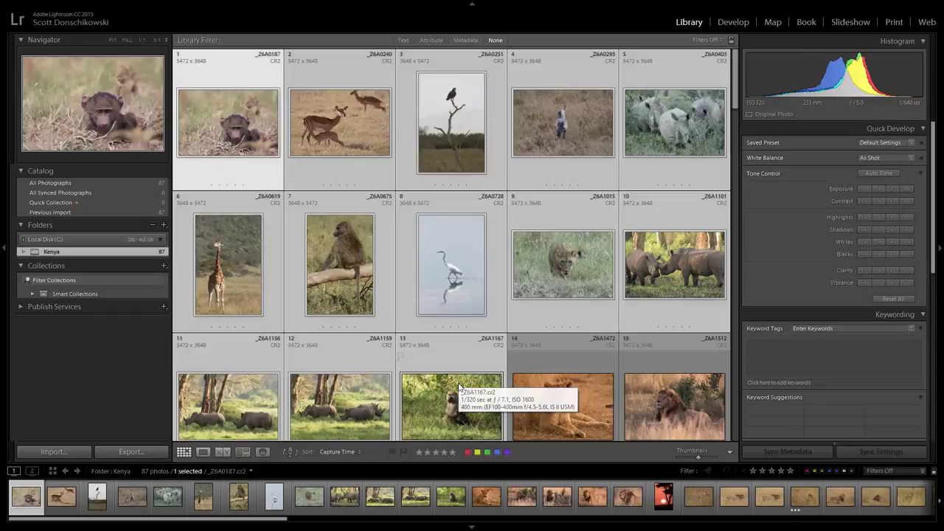
{"action": "left_click", "coordinate": [458, 384], "text": "shift"}
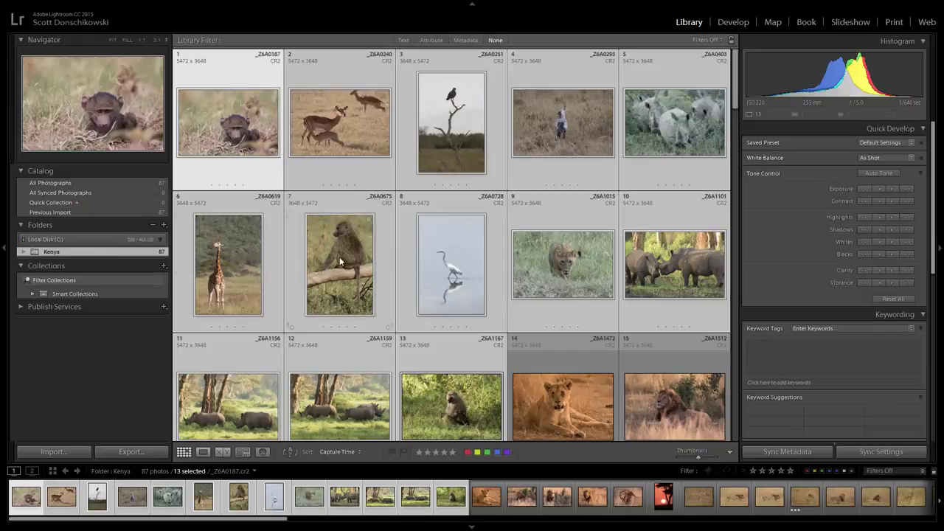
Create a folder named Lake Nakuru inside Kenya, including the 13 selected photos.
{"action": "right_click", "coordinate": [111, 255]}
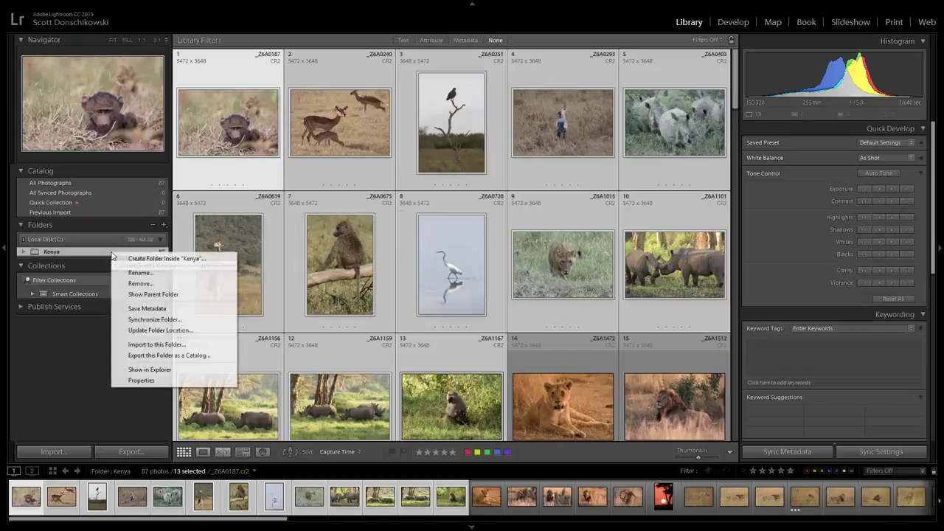
{"action": "left_click", "coordinate": [138, 259]}
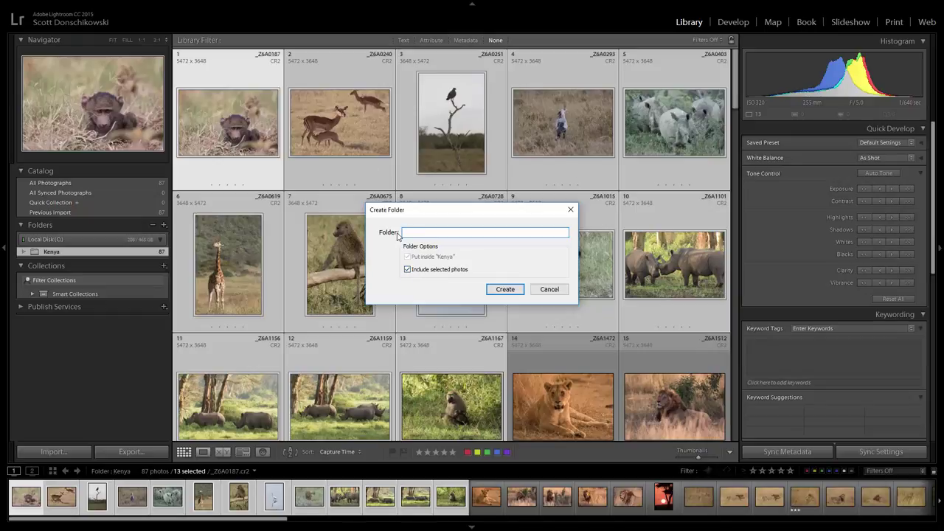
{"action": "type", "text": "ake Nakuru"}
{"action": "left_click", "coordinate": [509, 288]}
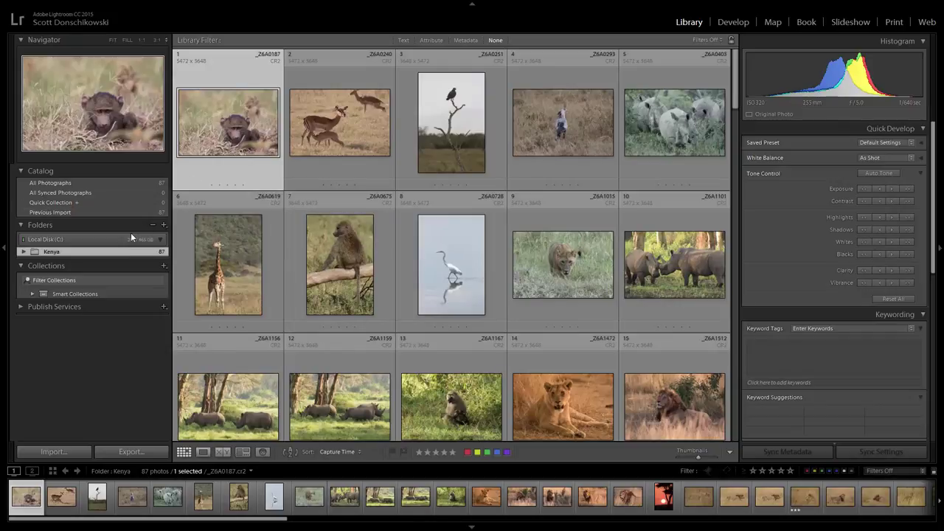
Expand the Kenya folder, view the Lake Nakuru subfolder's photos, and return to Kenya.
{"action": "left_click", "coordinate": [23, 253]}
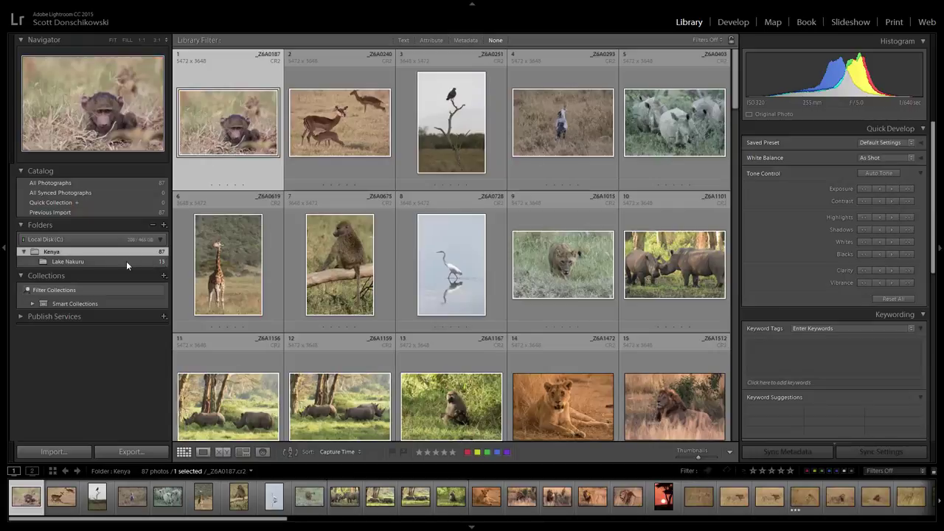
{"action": "left_click", "coordinate": [134, 261]}
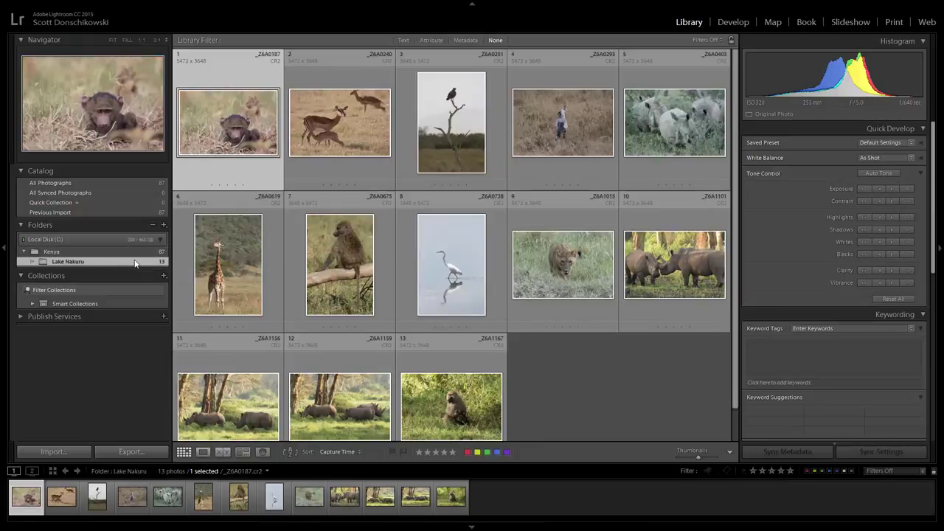
{"action": "left_click", "coordinate": [136, 253]}
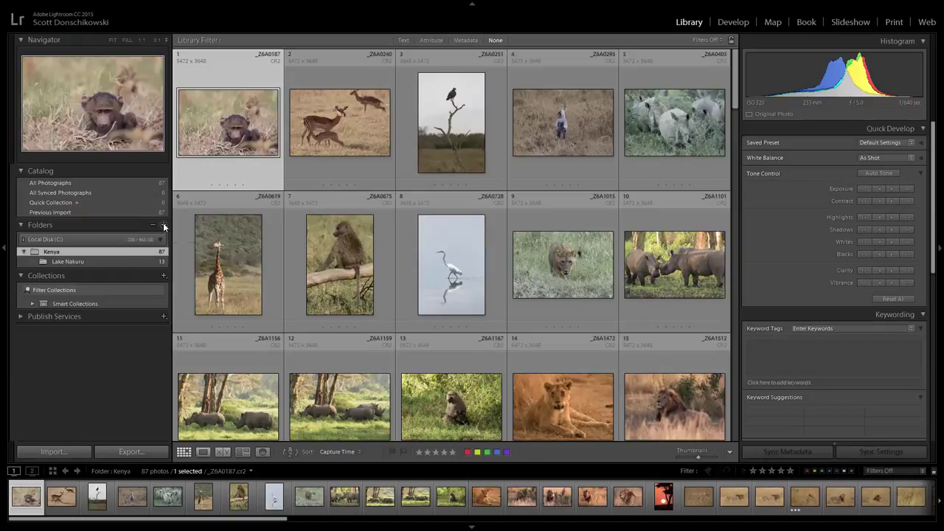
Turn off Show Photos in Subfolders and compare the contents of the Lake Nakuru and Kenya folders.
{"action": "left_click", "coordinate": [164, 225]}
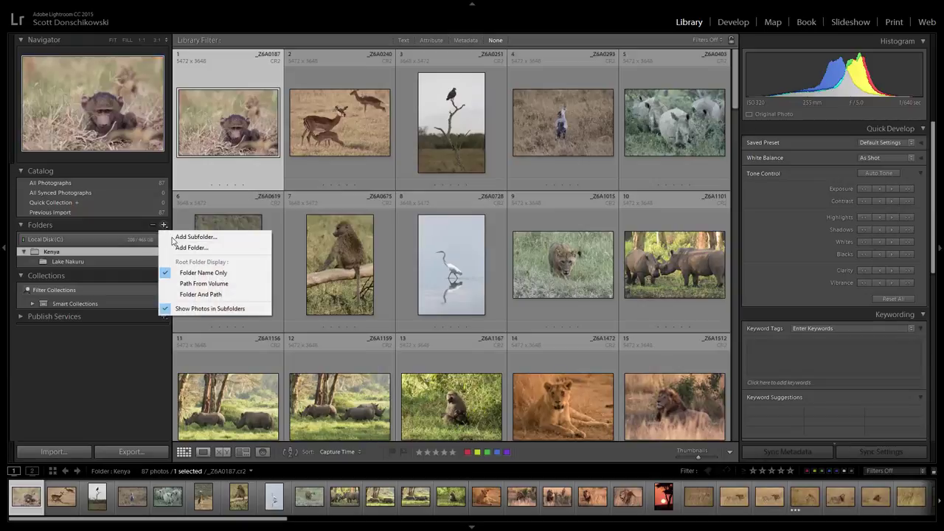
{"action": "left_click", "coordinate": [247, 309]}
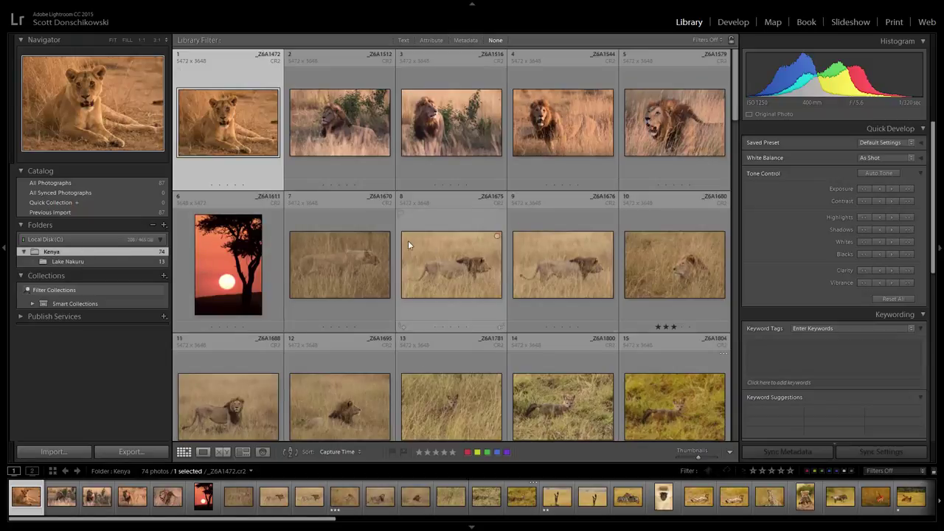
{"action": "left_click", "coordinate": [94, 263]}
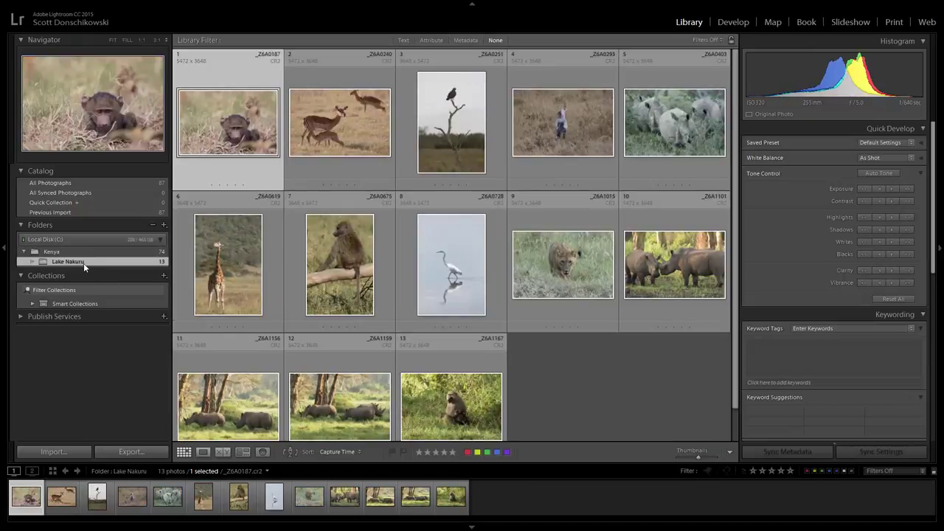
{"action": "left_click", "coordinate": [83, 252]}
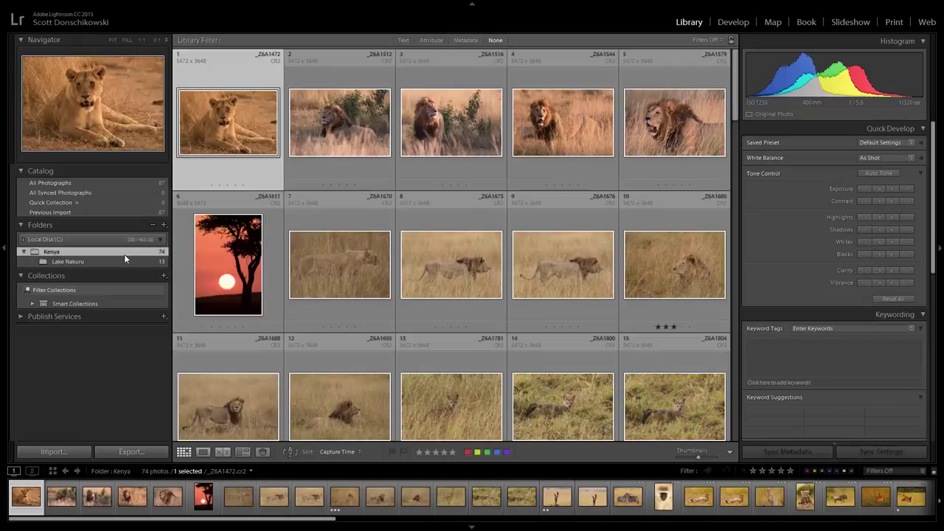
Turn Show Photos in Subfolders back on for the Kenya folder.
{"action": "right_click", "coordinate": [111, 253]}
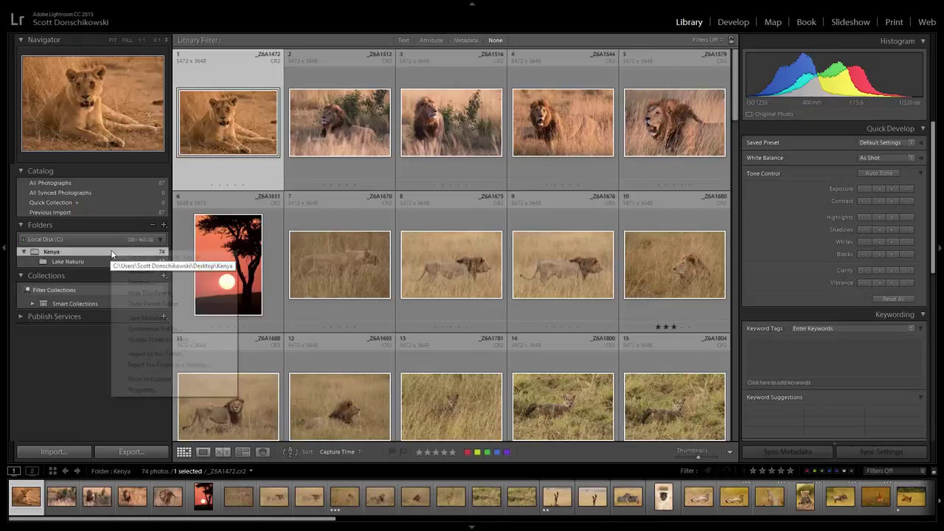
{"action": "left_click", "coordinate": [163, 225]}
{"action": "left_click", "coordinate": [163, 225]}
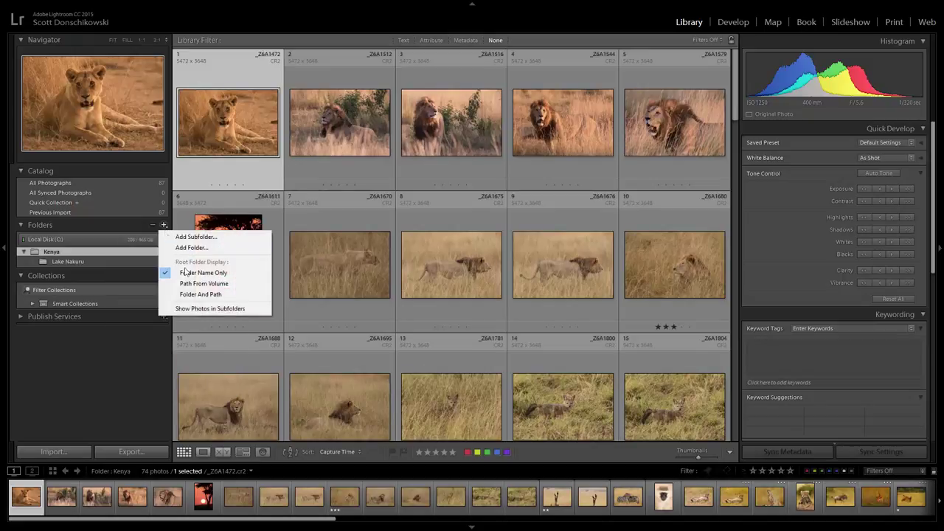
{"action": "left_click", "coordinate": [208, 309]}
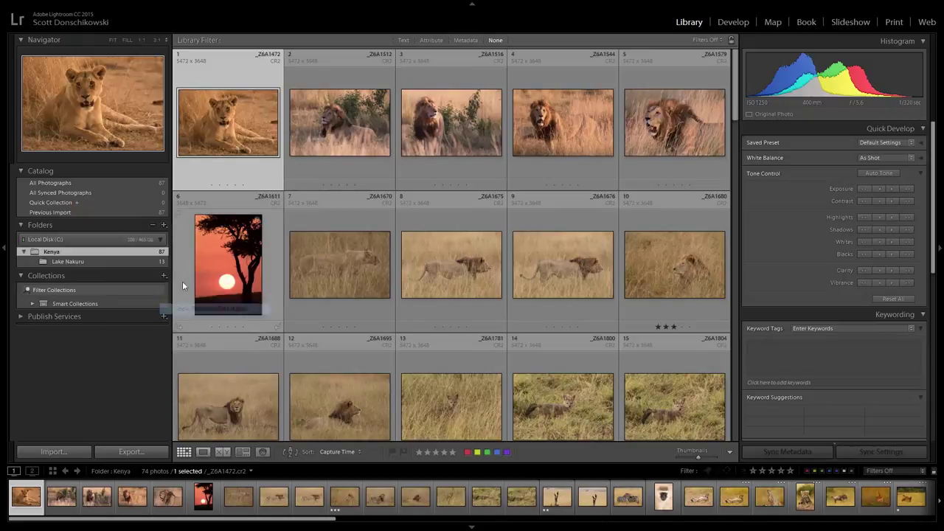
View the Lake Nakuru folder and Kenya again, and check the folder display options without changing them.
{"action": "left_click", "coordinate": [165, 225]}
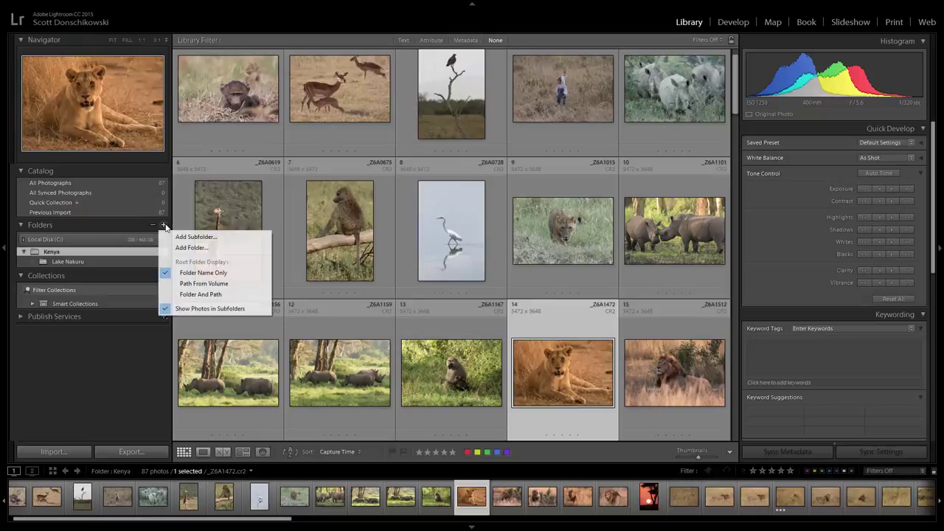
{"action": "left_click", "coordinate": [81, 262]}
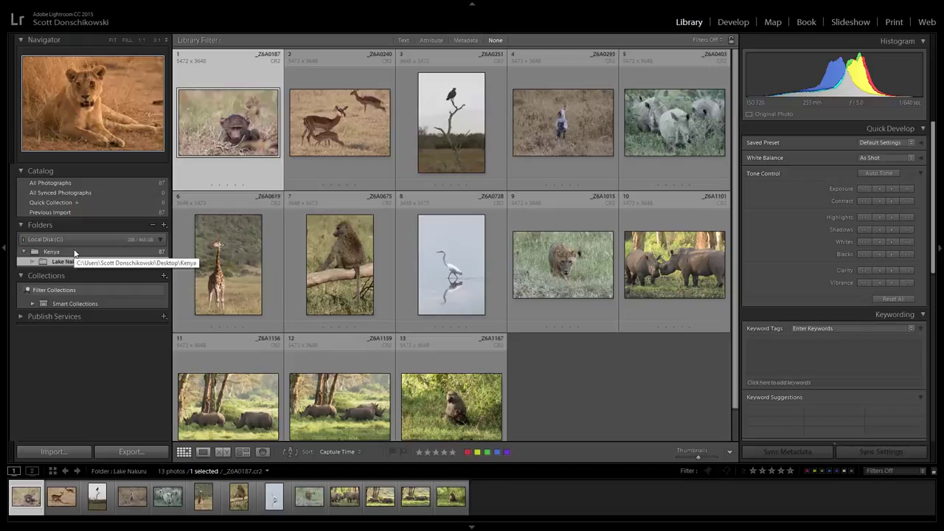
{"action": "left_click", "coordinate": [75, 252]}
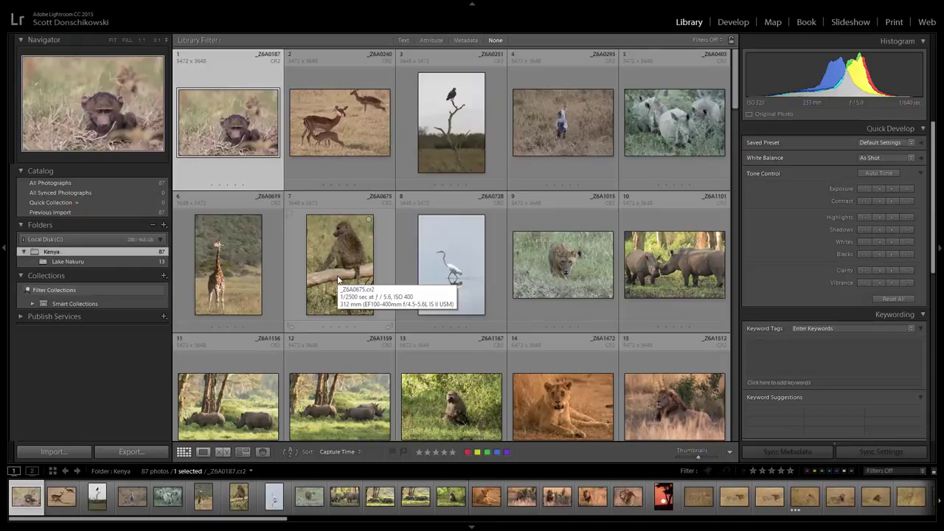
{"action": "left_click", "coordinate": [163, 224]}
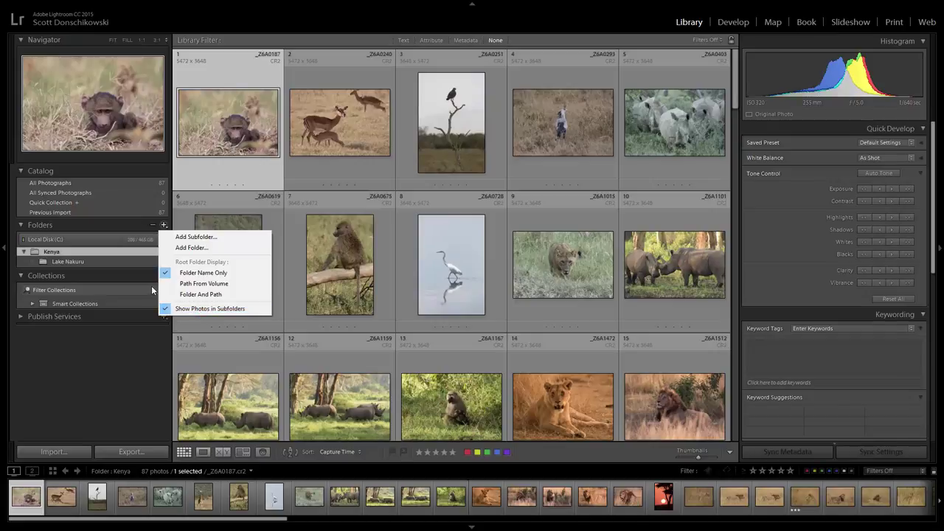
{"action": "left_click", "coordinate": [107, 237]}
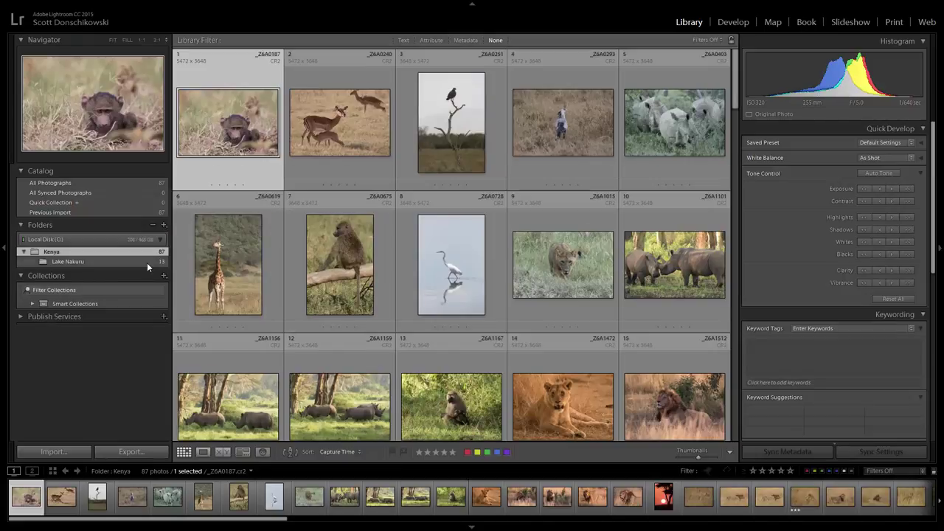
Select the Kenya photos from _Z6A1472 through _Z6A5153 and review the selected range in the grid.
{"action": "scroll", "coordinate": [442, 265], "scroll_direction": "down", "scroll_amount": 2}
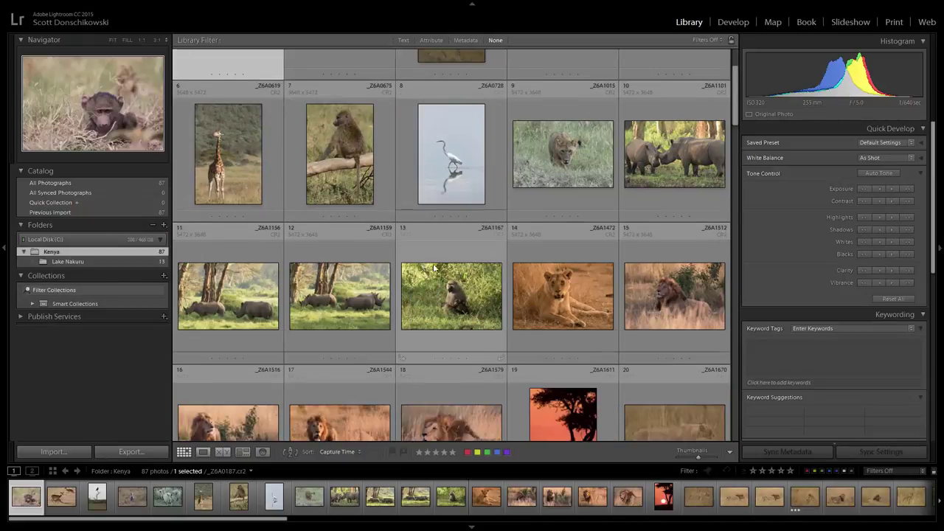
{"action": "left_click", "coordinate": [549, 290]}
{"action": "scroll", "coordinate": [550, 291], "scroll_direction": "down", "scroll_amount": 5}
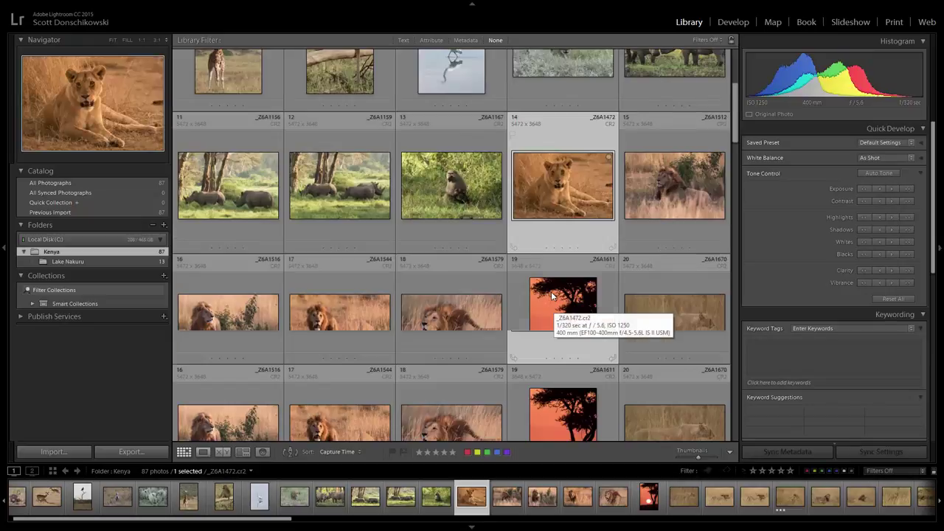
{"action": "scroll", "coordinate": [551, 292], "scroll_direction": "down", "scroll_amount": 20}
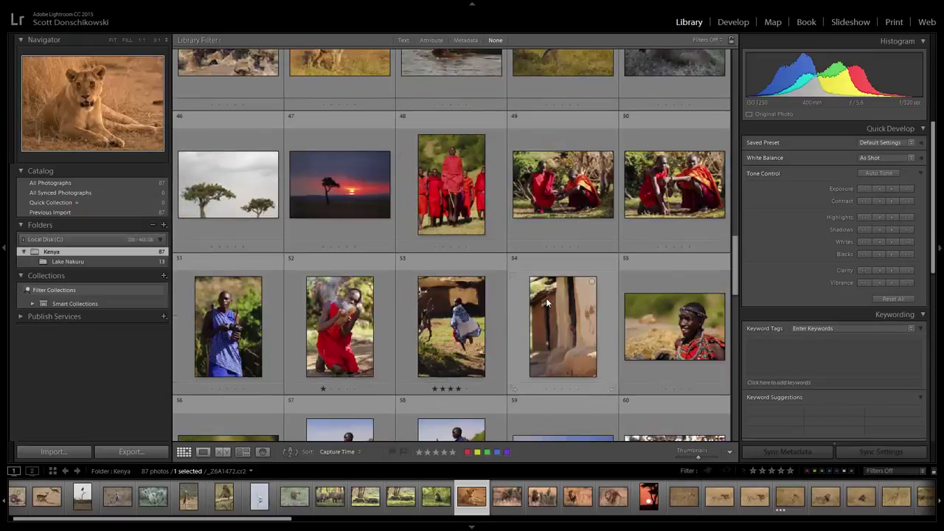
{"action": "scroll", "coordinate": [546, 302], "scroll_direction": "down", "scroll_amount": 5}
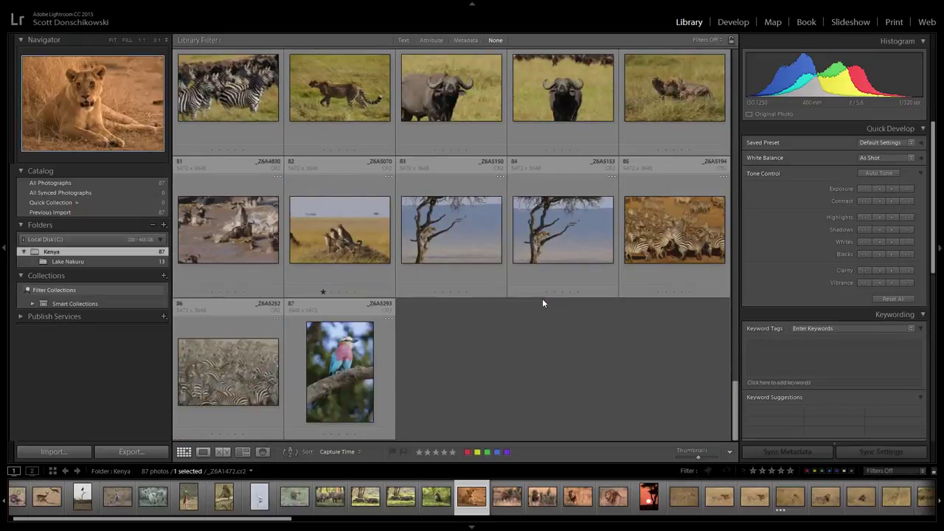
{"action": "left_click", "coordinate": [548, 246], "text": "shift"}
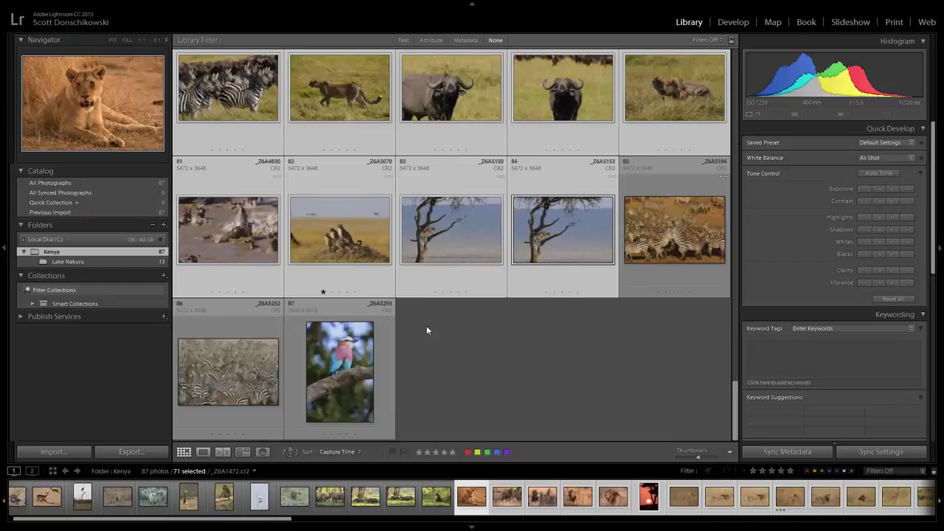
{"action": "scroll", "coordinate": [425, 221], "scroll_direction": "up", "scroll_amount": 15}
{"action": "scroll", "coordinate": [425, 221], "scroll_direction": "up", "scroll_amount": 8}
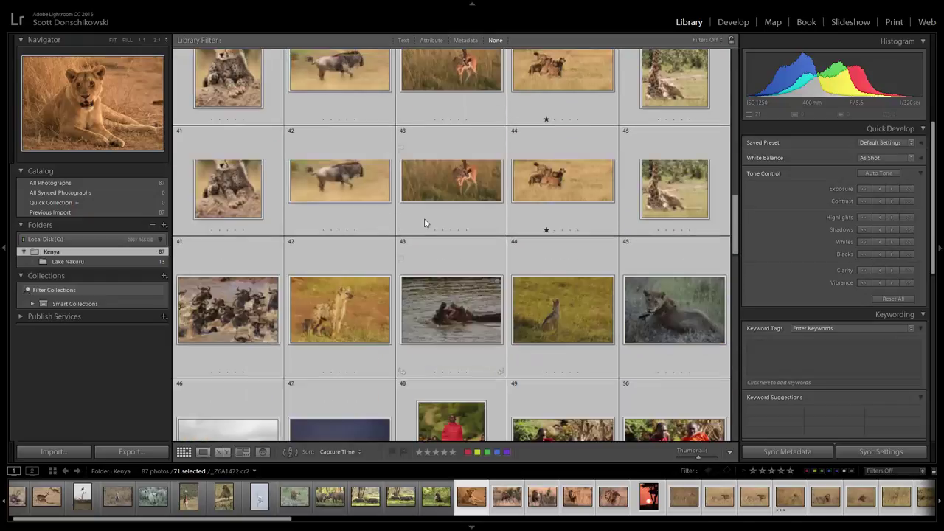
{"action": "scroll", "coordinate": [561, 231], "scroll_direction": "up", "scroll_amount": 6}
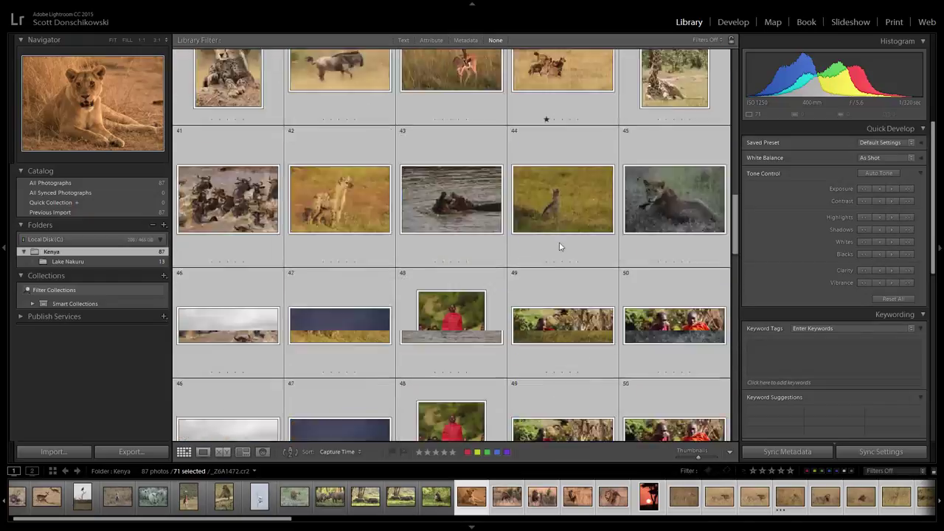
{"action": "scroll", "coordinate": [541, 229], "scroll_direction": "down", "scroll_amount": 20}
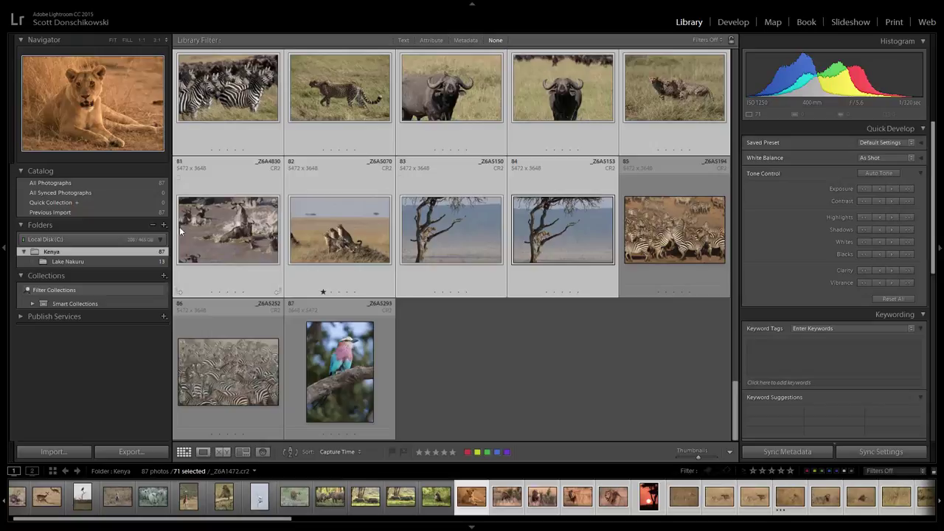
Create a folder named Masai Mara inside Kenya, including the selected photos.
{"action": "right_click", "coordinate": [103, 250]}
{"action": "left_click", "coordinate": [148, 256]}
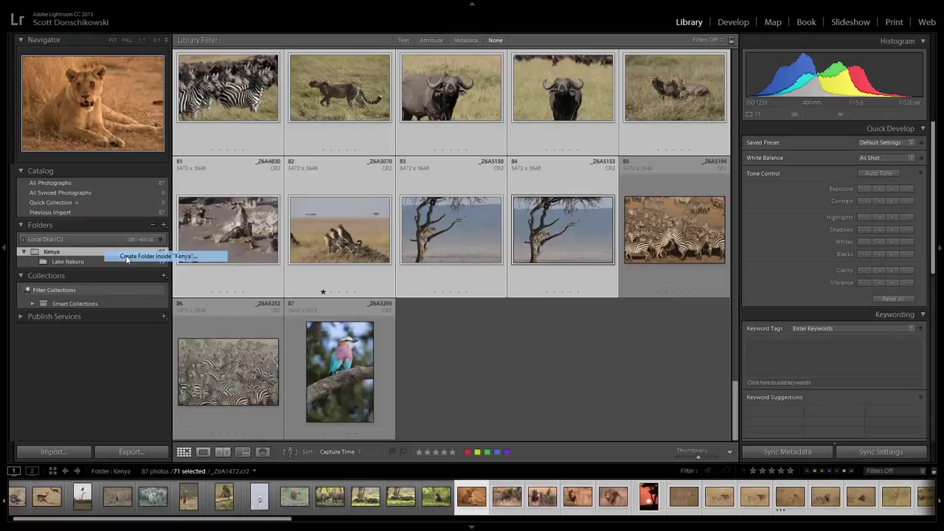
{"action": "type", "text": "Mas"}
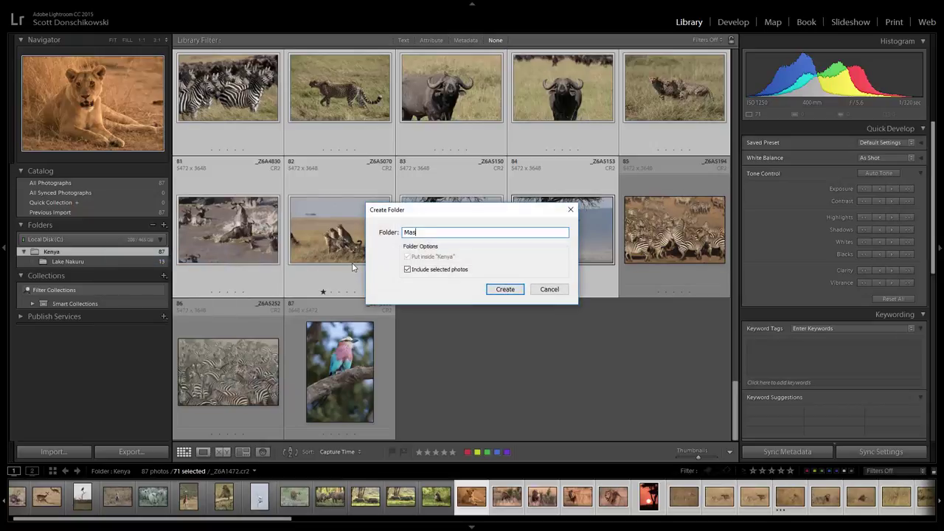
{"action": "type", "text": "ai Mara"}
{"action": "left_click", "coordinate": [510, 289]}
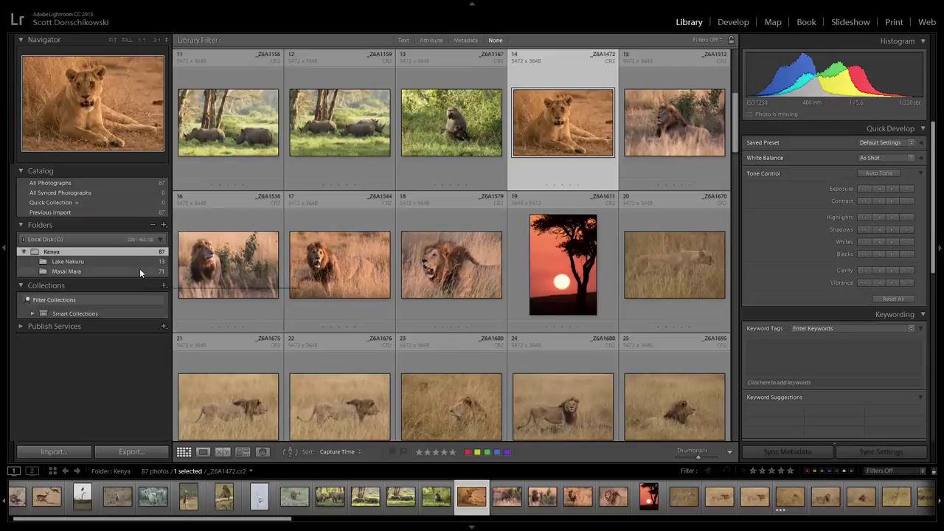
Turn off Show Photos in Subfolders so Kenya shows only the photos not in a subfolder.
{"action": "scroll", "coordinate": [546, 266], "scroll_direction": "down", "scroll_amount": 15}
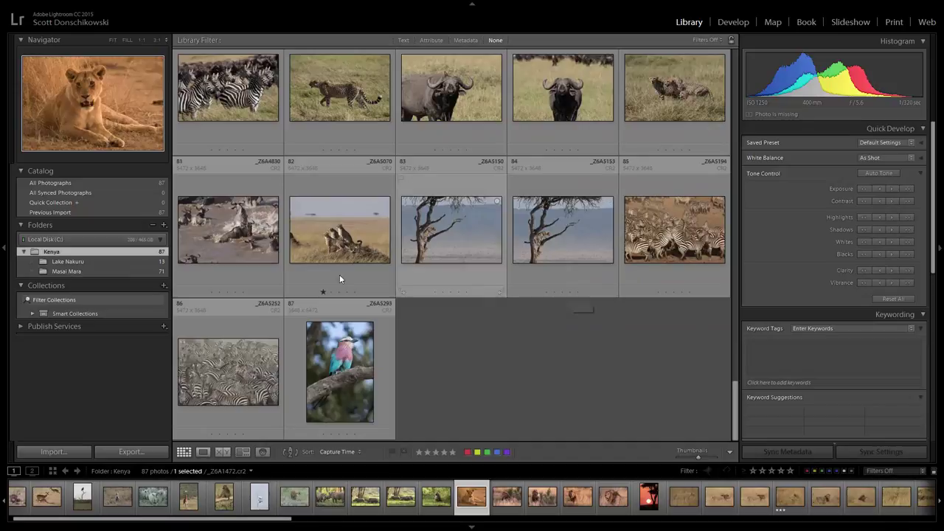
{"action": "left_click", "coordinate": [164, 224]}
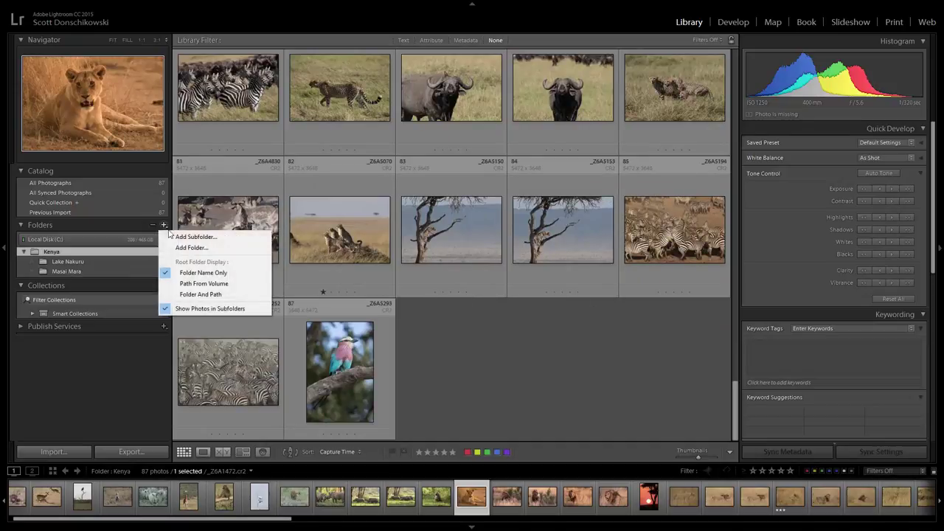
{"action": "left_click", "coordinate": [206, 308]}
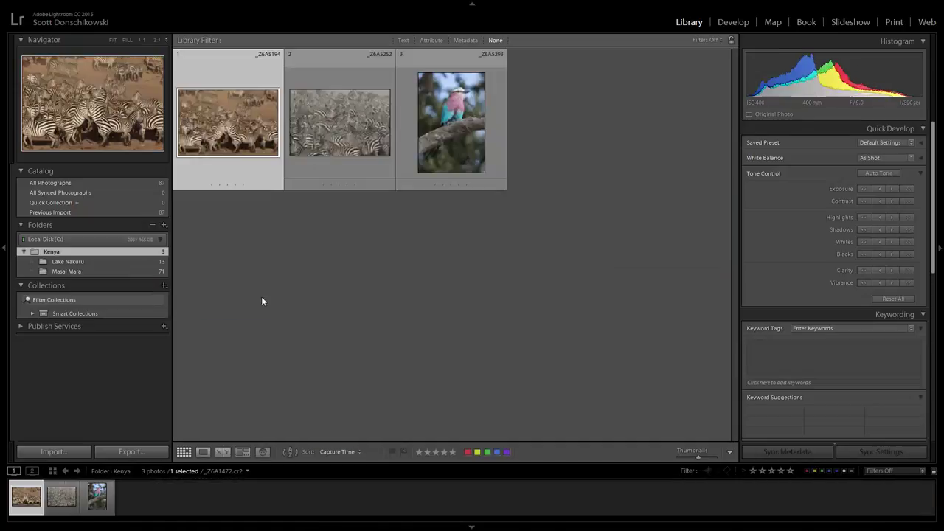
View the photos in Lake Nakuru and Masai Mara, and return to the Kenya folder.
{"action": "left_click", "coordinate": [136, 261]}
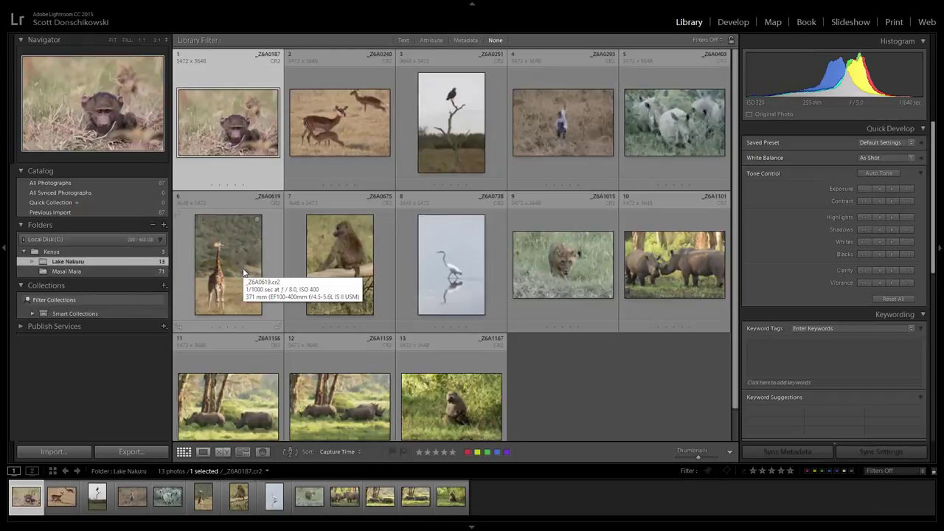
{"action": "left_click", "coordinate": [95, 270]}
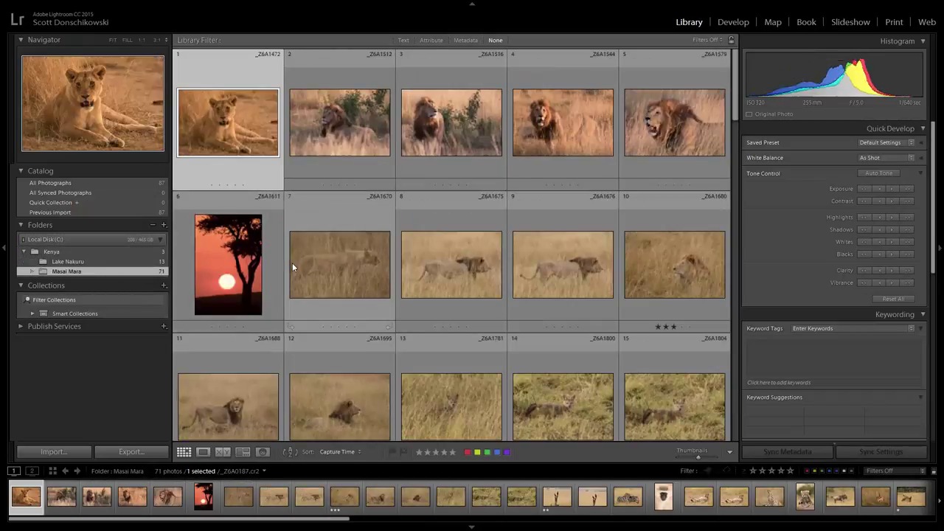
{"action": "left_click", "coordinate": [130, 251]}
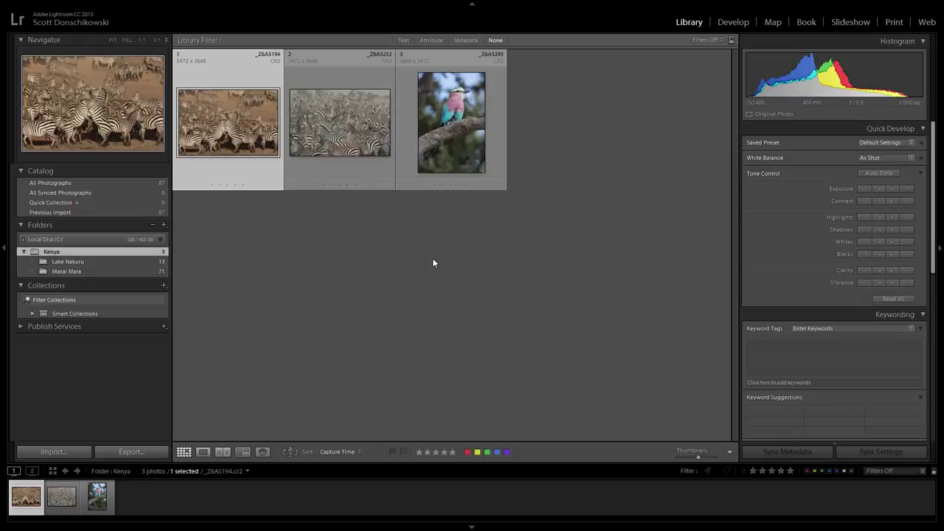
Move all three remaining photos from the Kenya folder into the Masai Mara subfolder on disk.
{"action": "key", "text": "ctrl+a"}
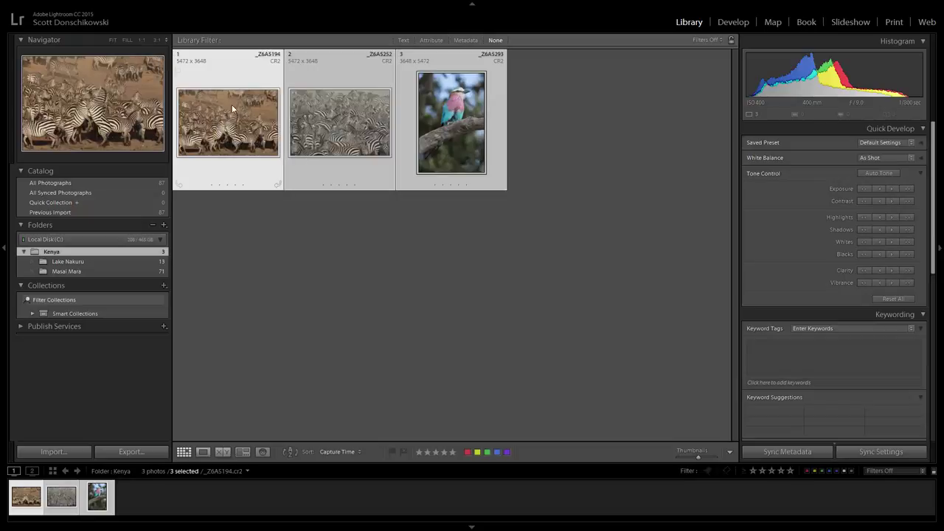
{"action": "left_click_drag", "start_coordinate": [230, 127], "coordinate": [83, 269]}
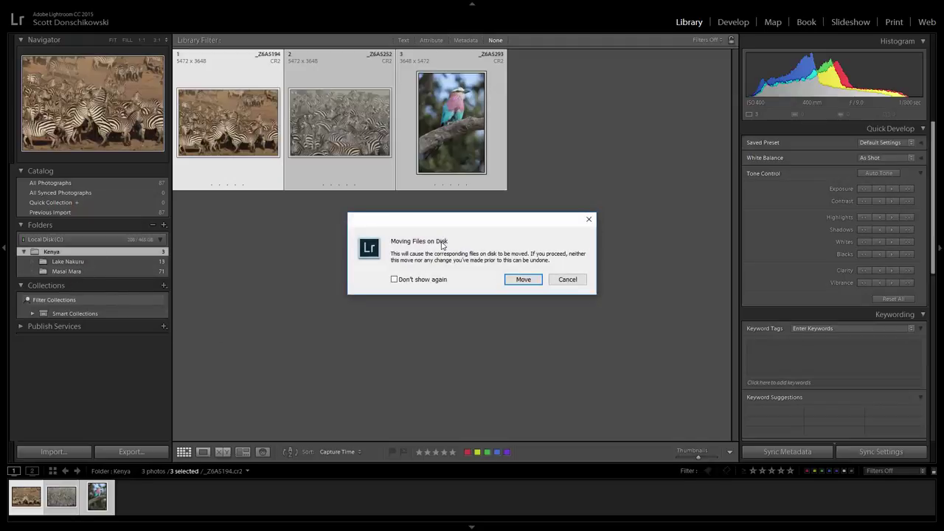
{"action": "left_click", "coordinate": [525, 280]}
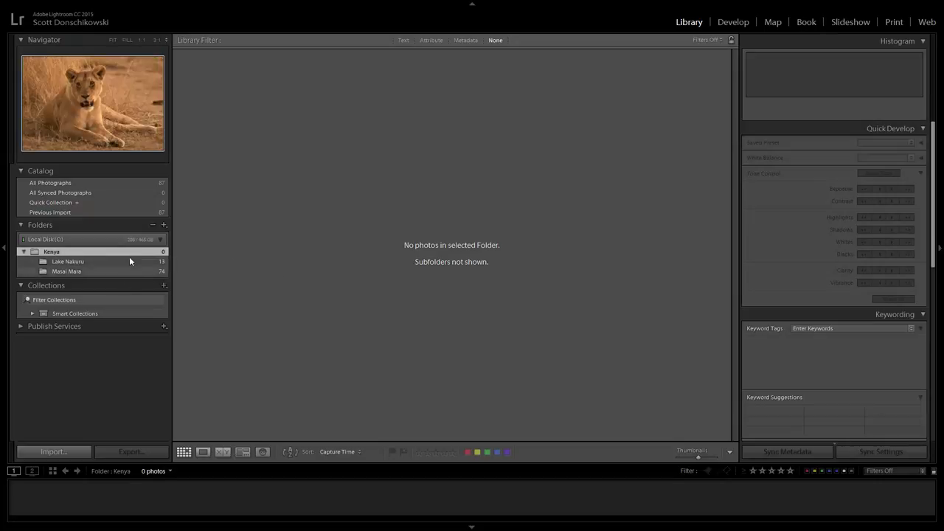
Turn on Show Photos in Subfolders so Kenya includes the photos in its subfolders.
{"action": "left_click", "coordinate": [163, 224]}
{"action": "left_click", "coordinate": [210, 308]}
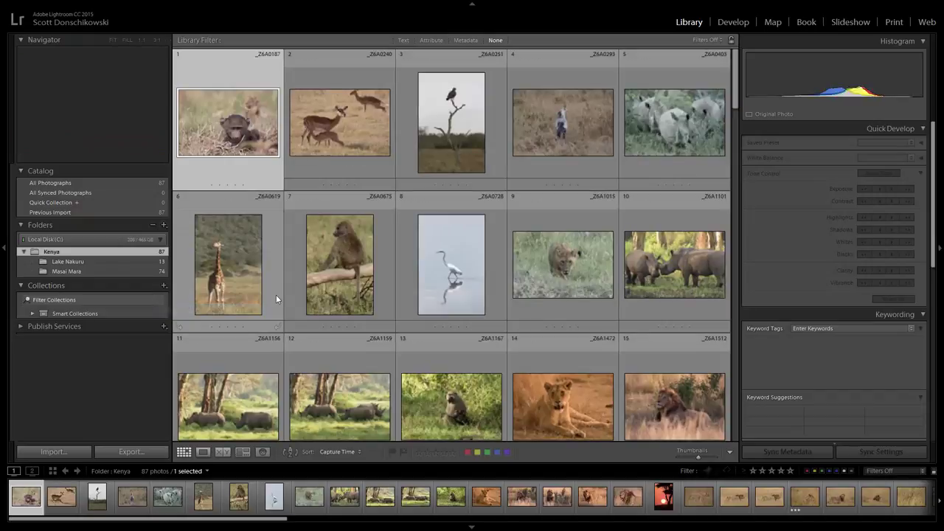
With the Kenya folder temporarily collapsed, turn Show Photos in Subfolders off and back on to compare what it displays.
{"action": "left_click", "coordinate": [25, 252]}
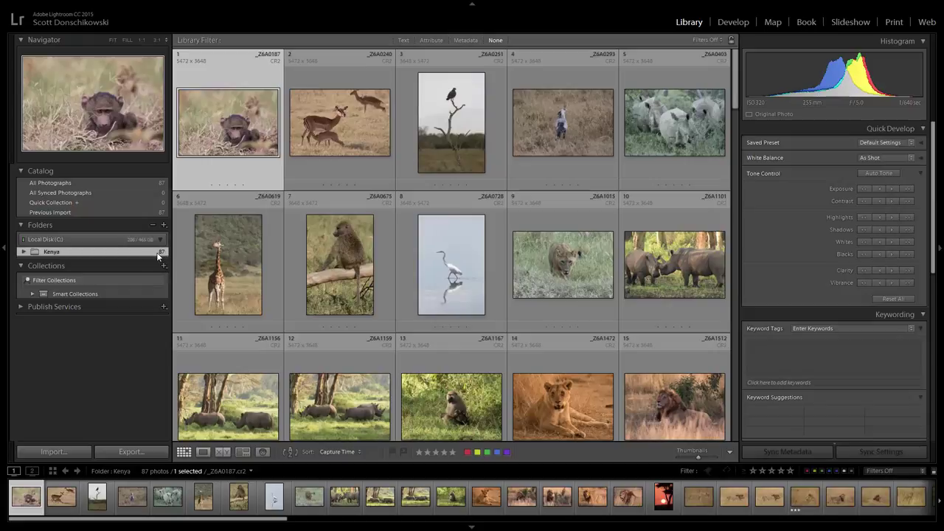
{"action": "left_click", "coordinate": [164, 224]}
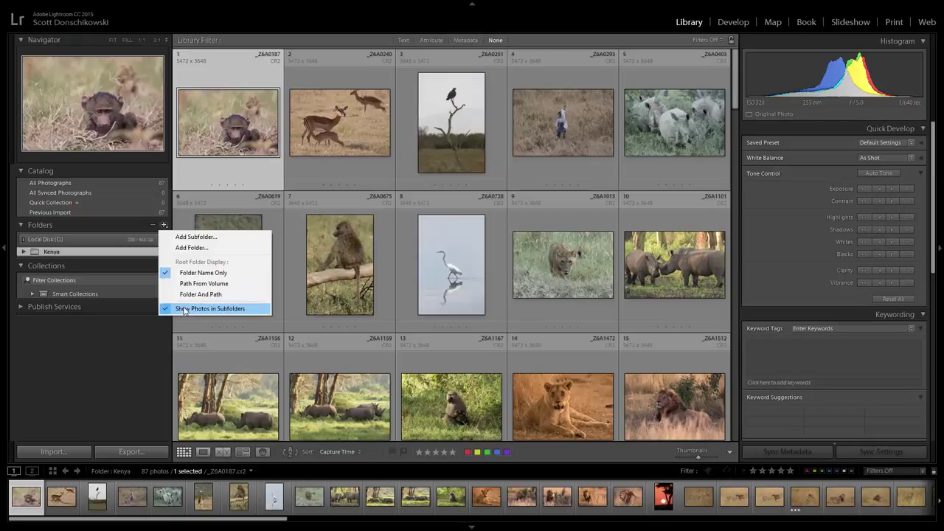
{"action": "left_click", "coordinate": [183, 308]}
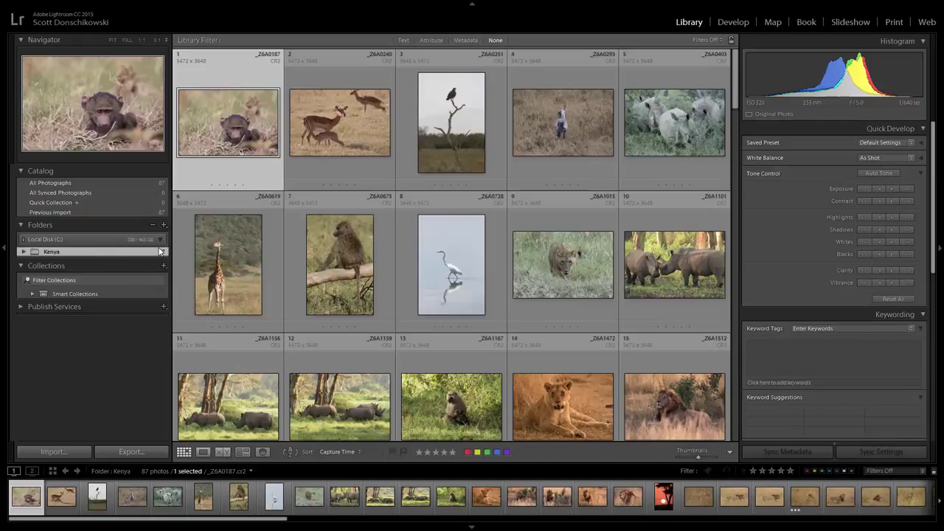
{"action": "left_click", "coordinate": [164, 224]}
{"action": "left_click", "coordinate": [180, 308]}
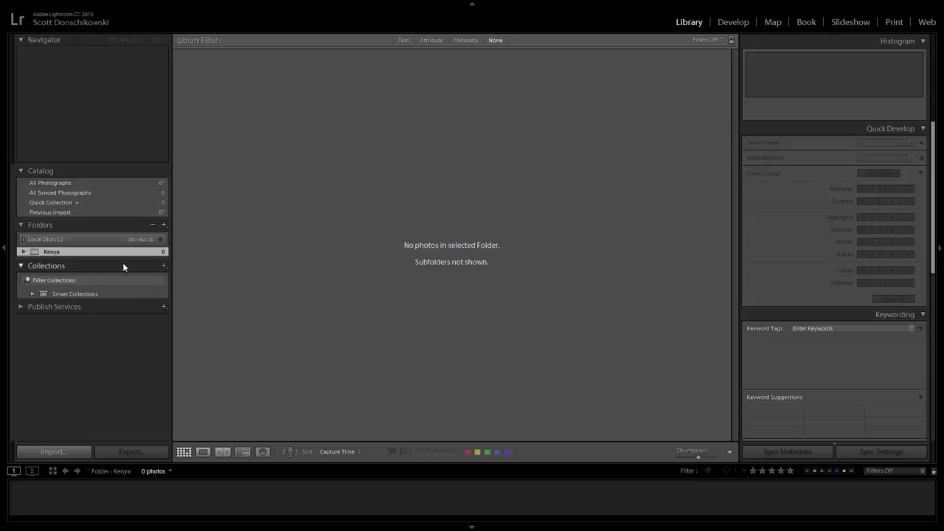
{"action": "left_click", "coordinate": [163, 224]}
{"action": "left_click", "coordinate": [181, 309]}
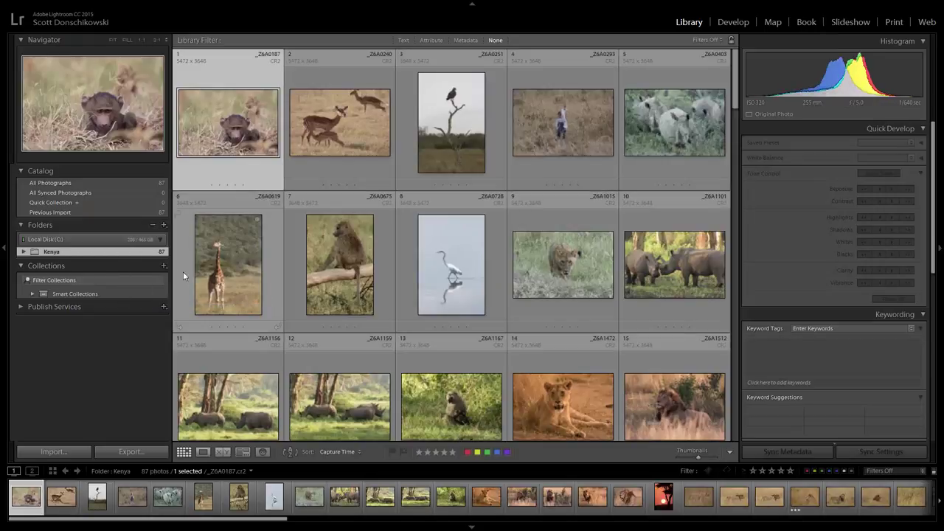
{"action": "left_click", "coordinate": [24, 252]}
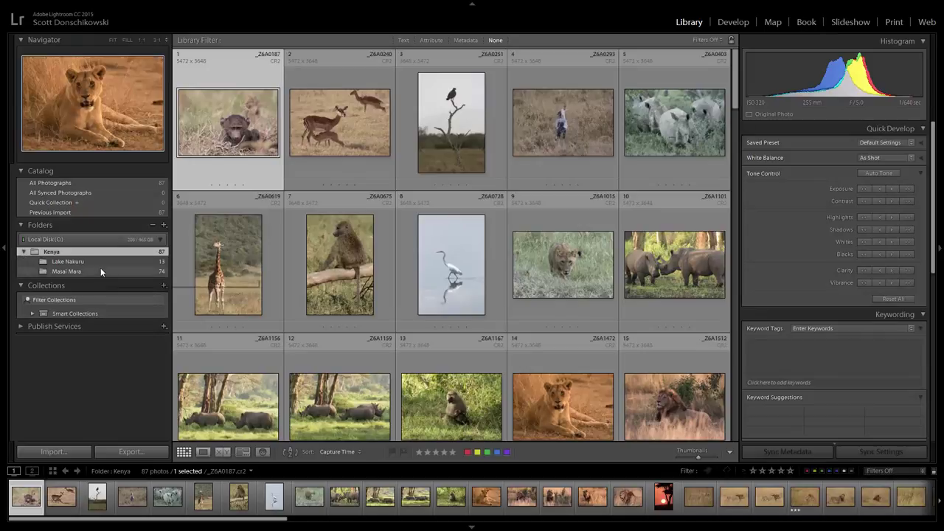
View the Masai Mara and Lake Nakuru folders and look at the options for creating a folder inside them.
{"action": "left_click", "coordinate": [104, 263]}
{"action": "left_click", "coordinate": [103, 271]}
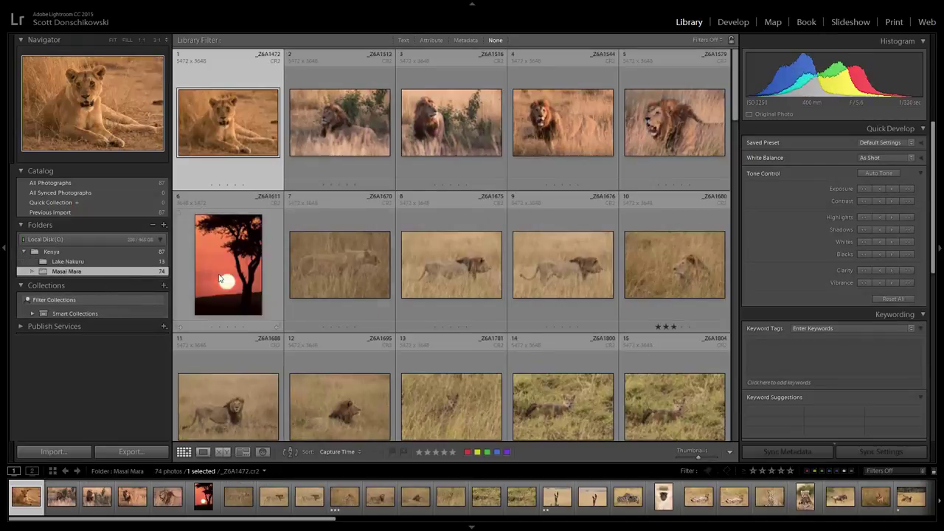
{"action": "left_click", "coordinate": [164, 224]}
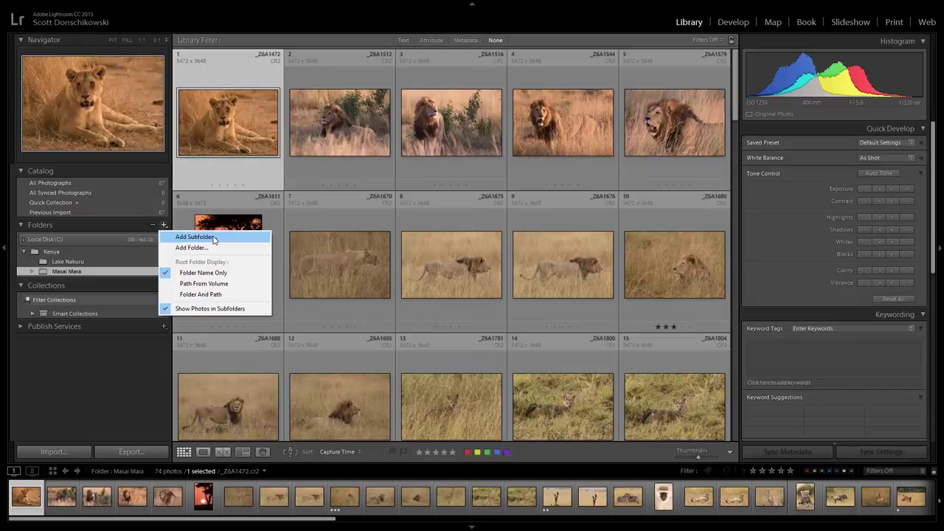
{"action": "left_click", "coordinate": [70, 261]}
{"action": "right_click", "coordinate": [79, 262]}
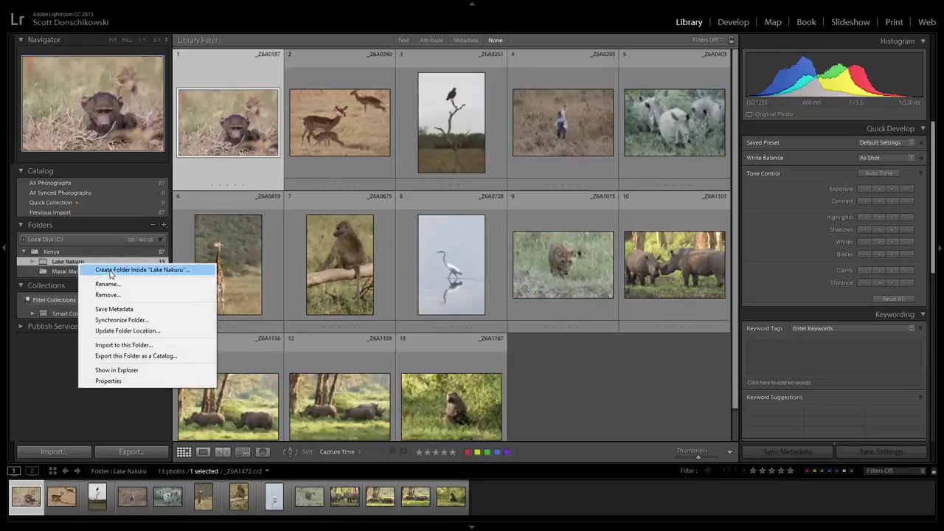
Create a subfolder named Samburu inside Kenya, including the selected photo.
{"action": "left_click", "coordinate": [52, 252]}
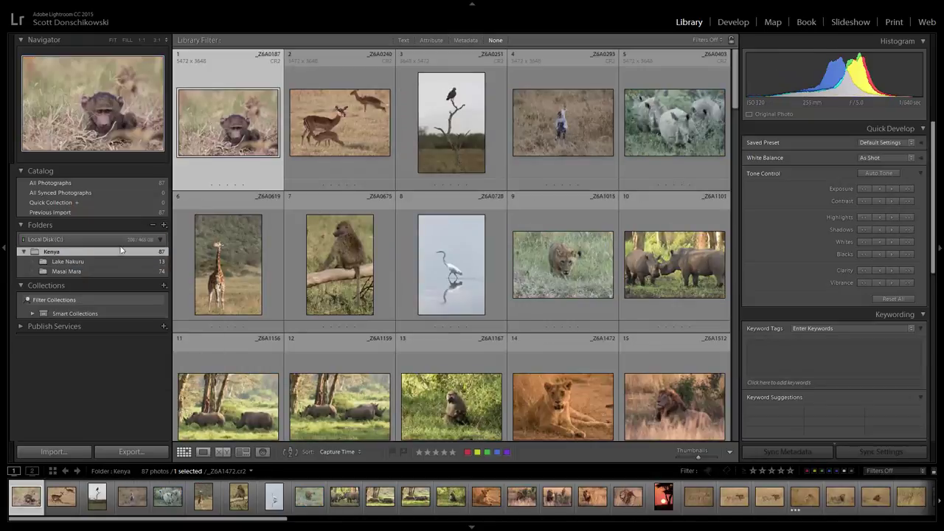
{"action": "left_click", "coordinate": [164, 224]}
{"action": "left_click", "coordinate": [197, 237]}
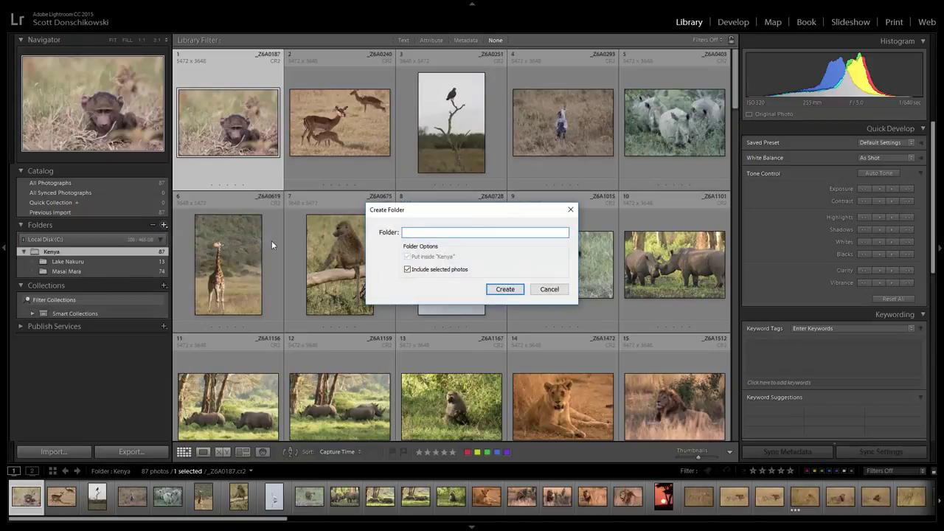
{"action": "type", "text": "Samburu"}
{"action": "key", "text": "Return"}
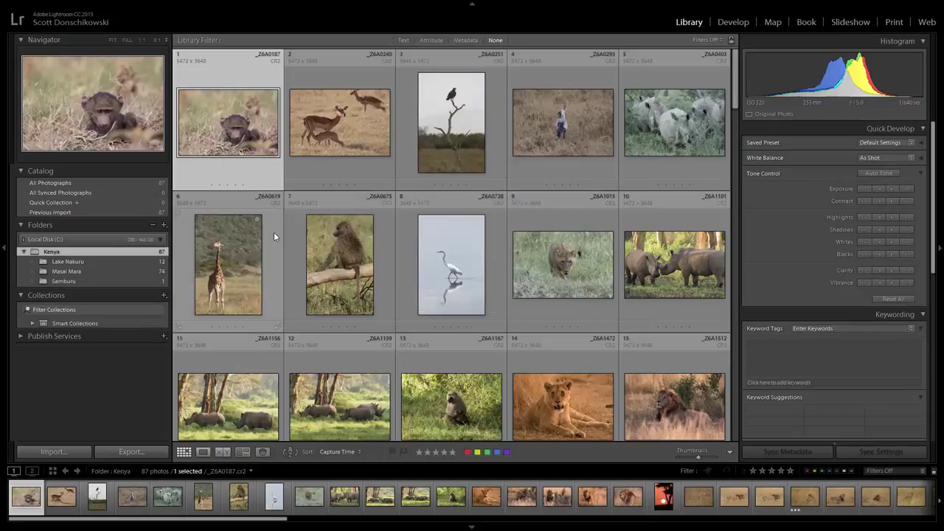
Move the baby baboon photo _Z6A0187 from Samburu to the Lake Nakuru folder on disk.
{"action": "left_click", "coordinate": [144, 281]}
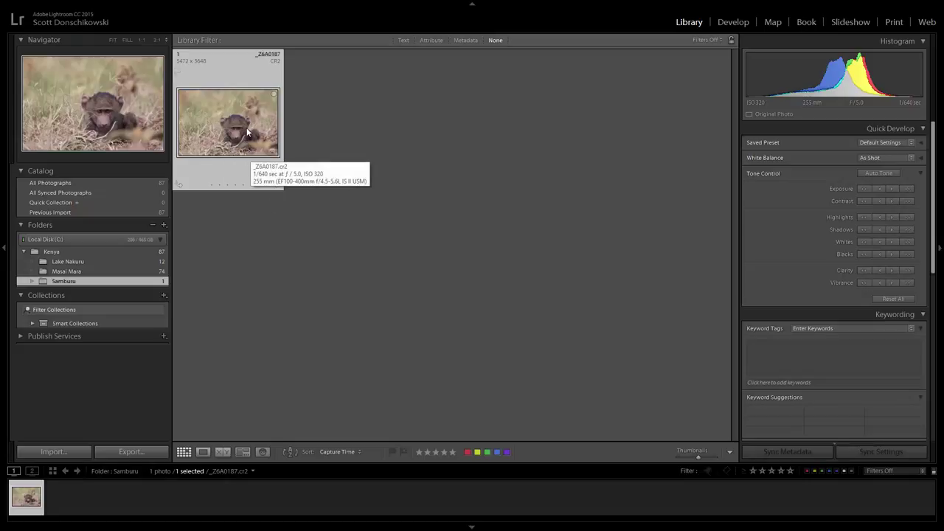
{"action": "mouse_move", "coordinate": [225, 133]}
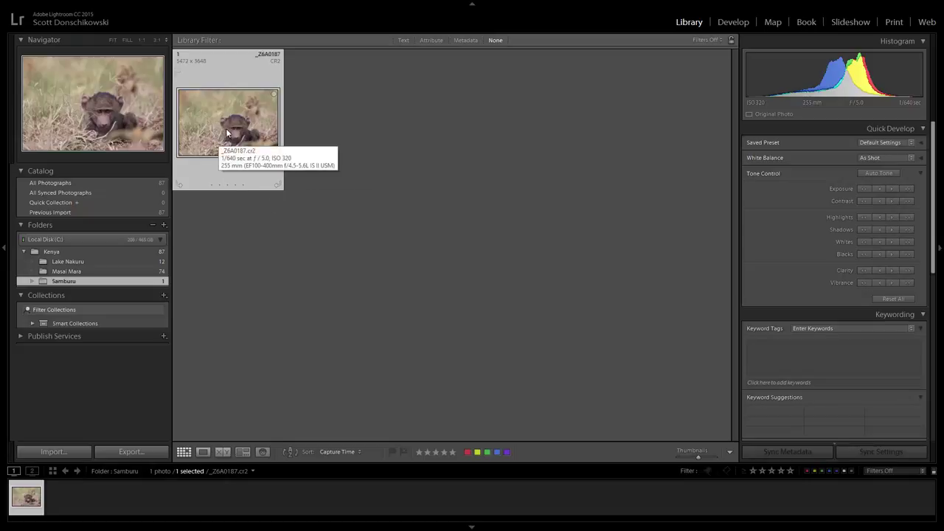
{"action": "left_click_drag", "start_coordinate": [226, 122], "coordinate": [107, 261]}
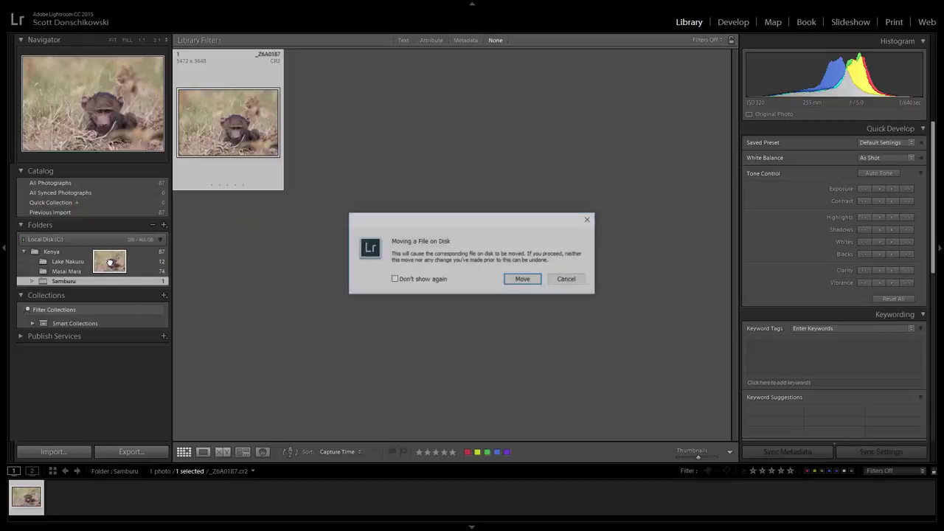
{"action": "left_click", "coordinate": [523, 281]}
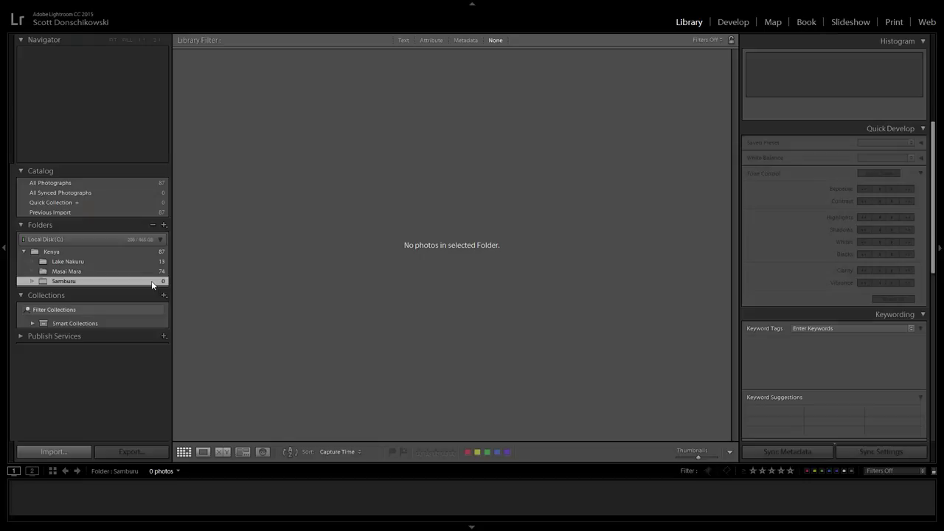
Start adding a new folder to the Library and browse to the Extra (E:) drive as its location.
{"action": "left_click", "coordinate": [110, 252]}
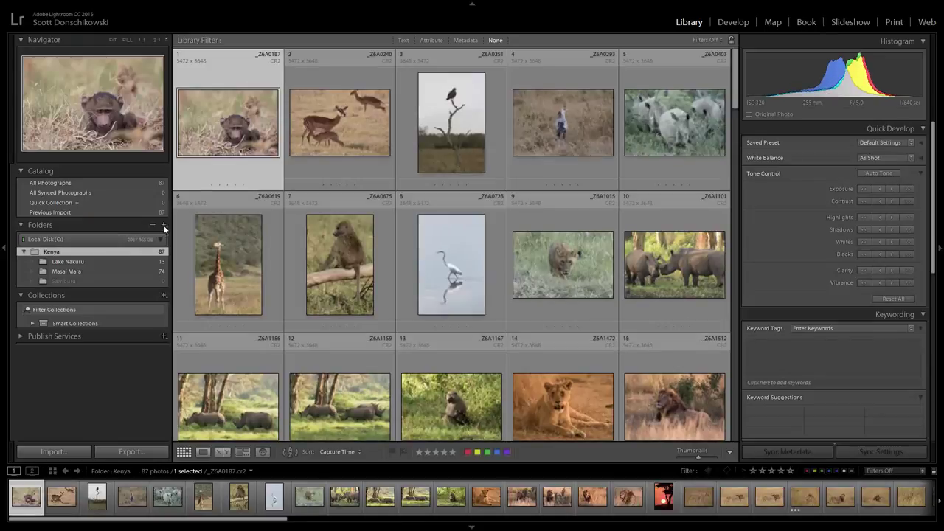
{"action": "left_click", "coordinate": [164, 224]}
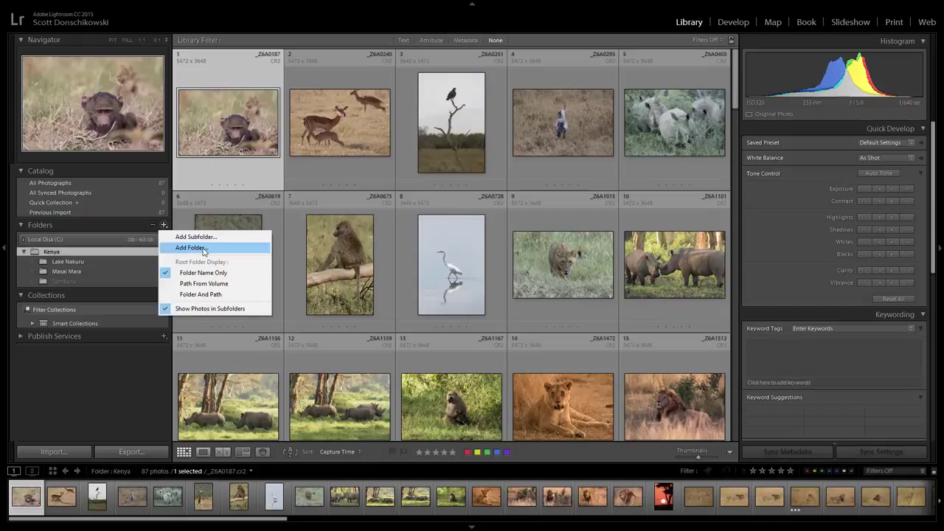
{"action": "left_click", "coordinate": [199, 248]}
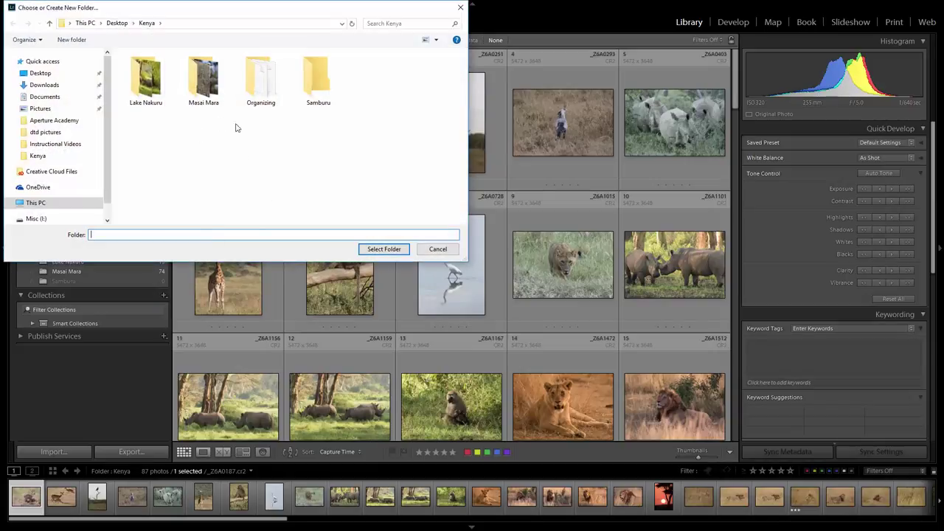
{"action": "left_click_drag", "start_coordinate": [204, 16], "coordinate": [360, 83]}
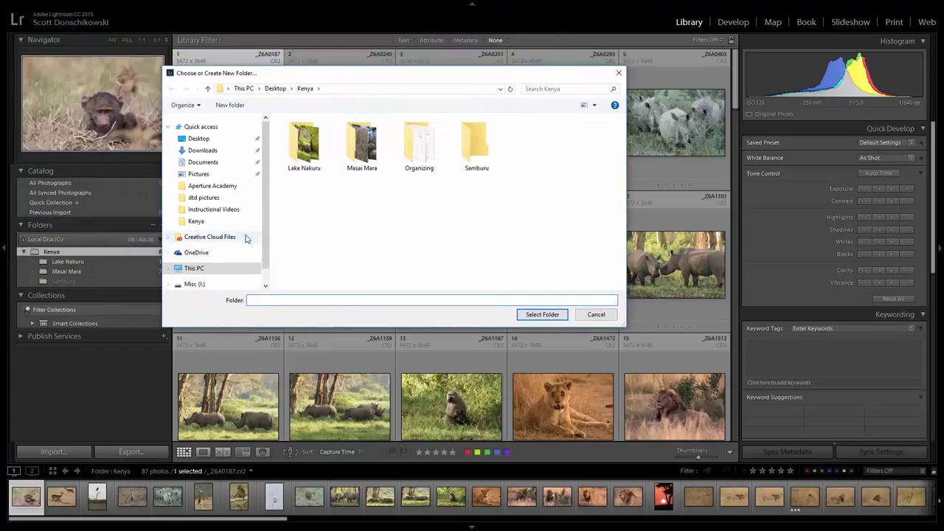
{"action": "left_click", "coordinate": [194, 269]}
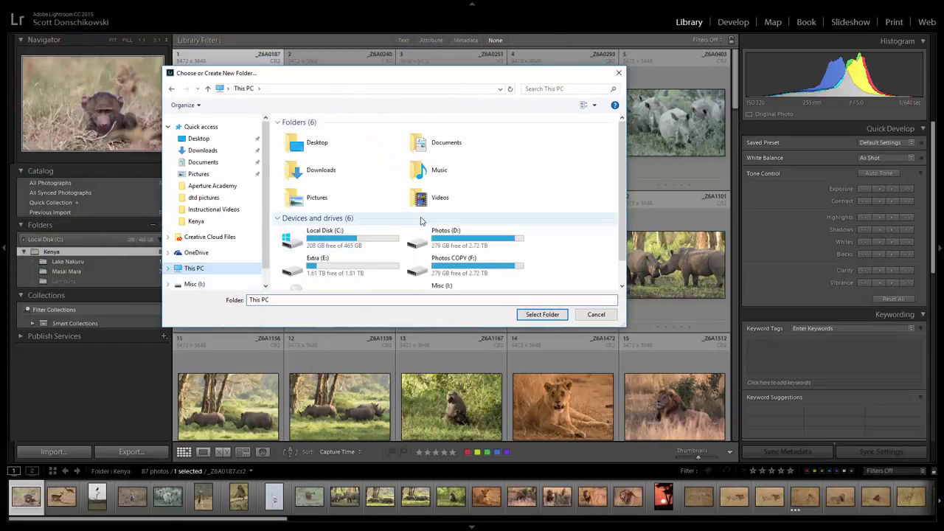
{"action": "double_click", "coordinate": [324, 264]}
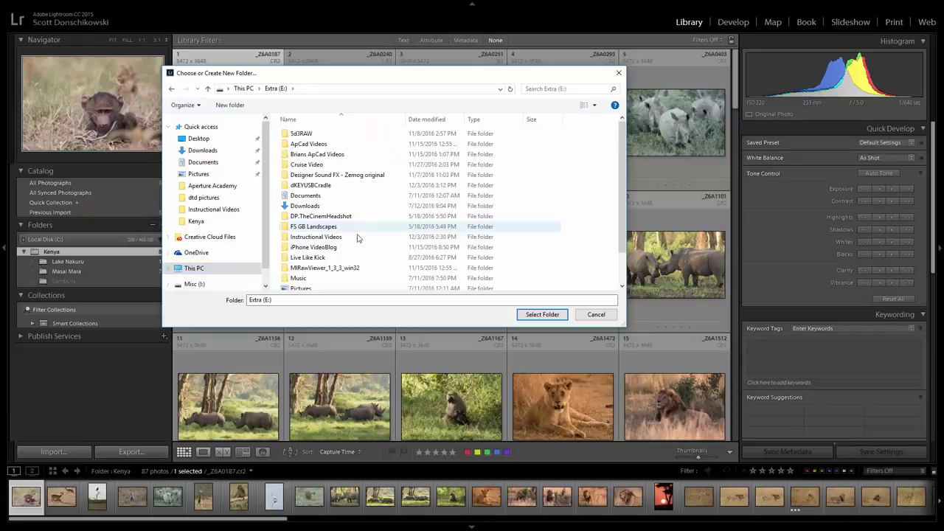
{"action": "left_click", "coordinate": [449, 298]}
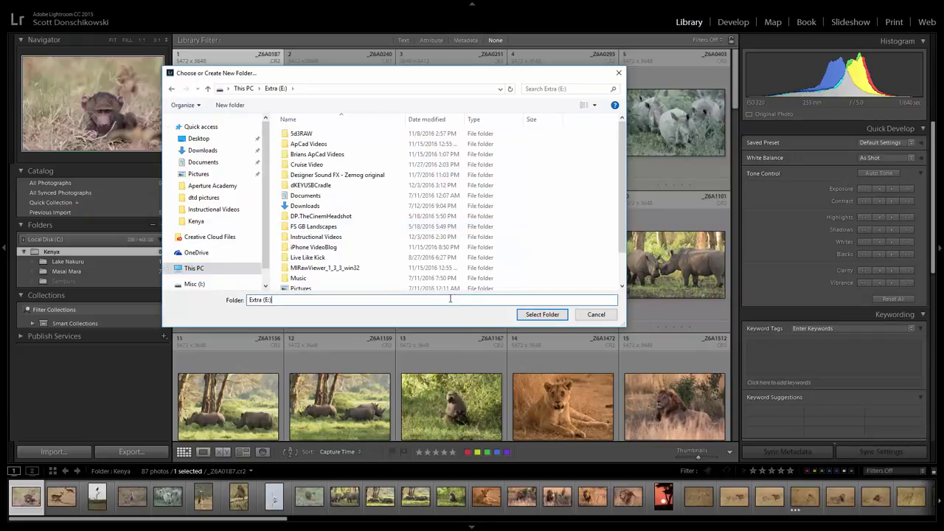
{"action": "scroll", "coordinate": [418, 264], "scroll_direction": "down", "scroll_amount": 1}
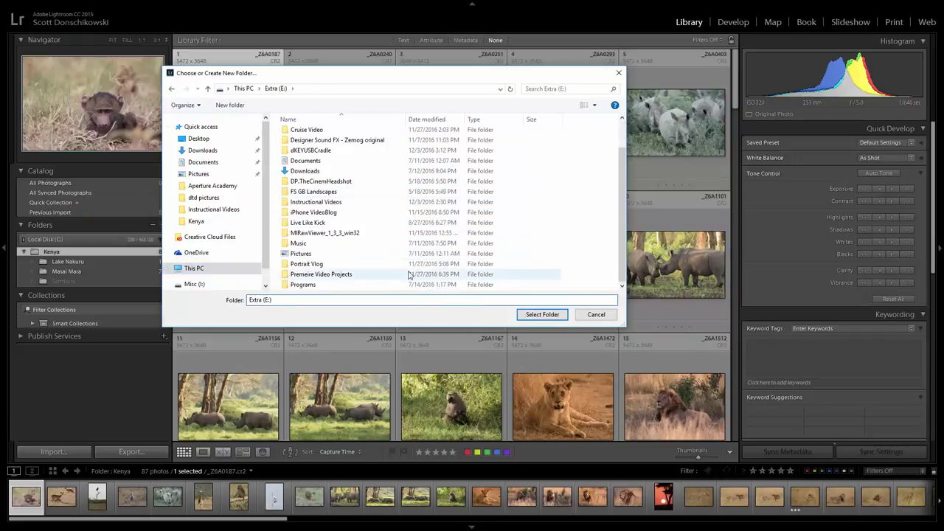
Create a new folder named Finshed Keya Pictures on the Extra (E:) drive.
{"action": "right_click", "coordinate": [552, 274]}
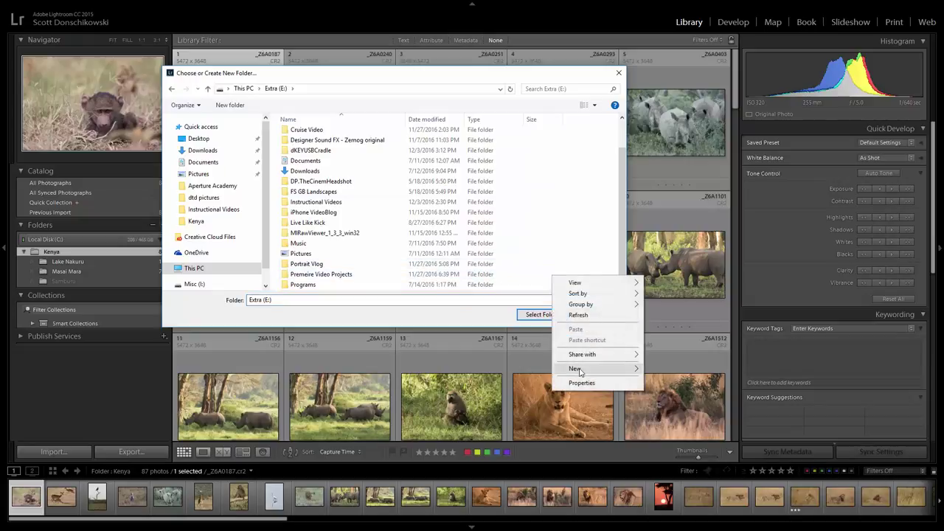
{"action": "mouse_move", "coordinate": [580, 371]}
{"action": "left_click", "coordinate": [667, 370]}
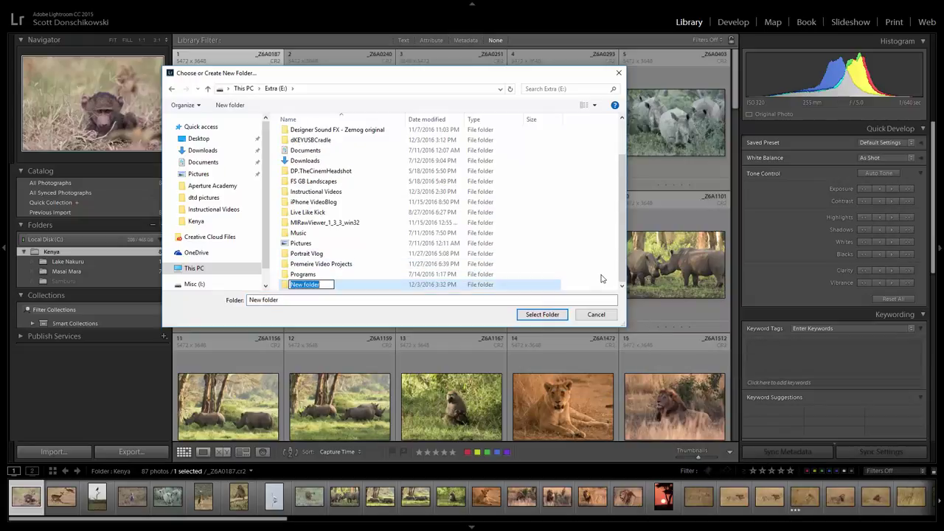
{"action": "type", "text": "Finshed"}
{"action": "key", "text": "BackSpace"}
{"action": "type", "text": "d Keya Pictures"}
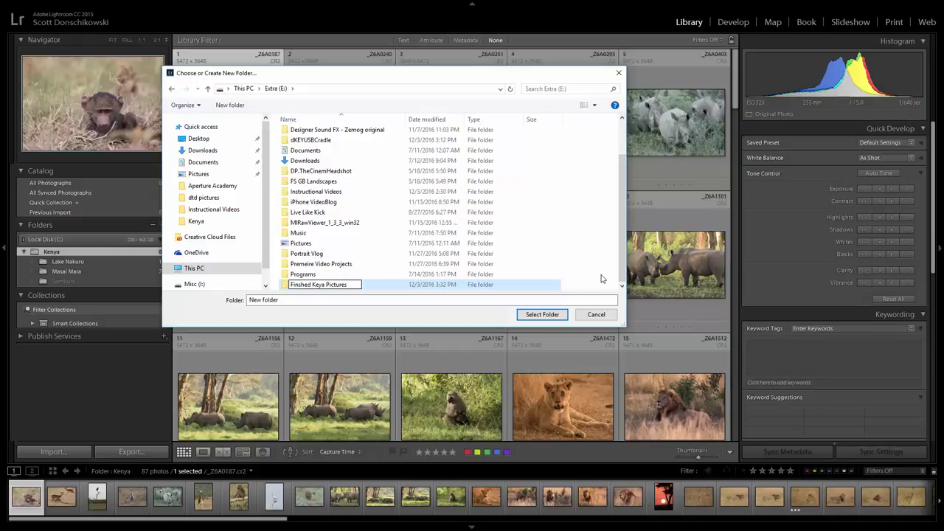
{"action": "key", "text": "Return"}
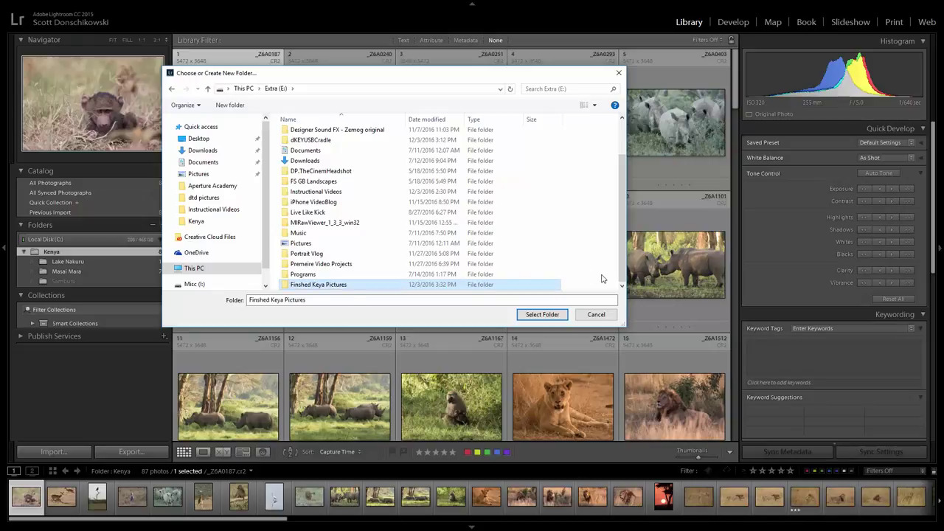
Add the Finshed Keya Pictures folder to the Library and open it under the Extra (E:) drive.
{"action": "left_click", "coordinate": [549, 316]}
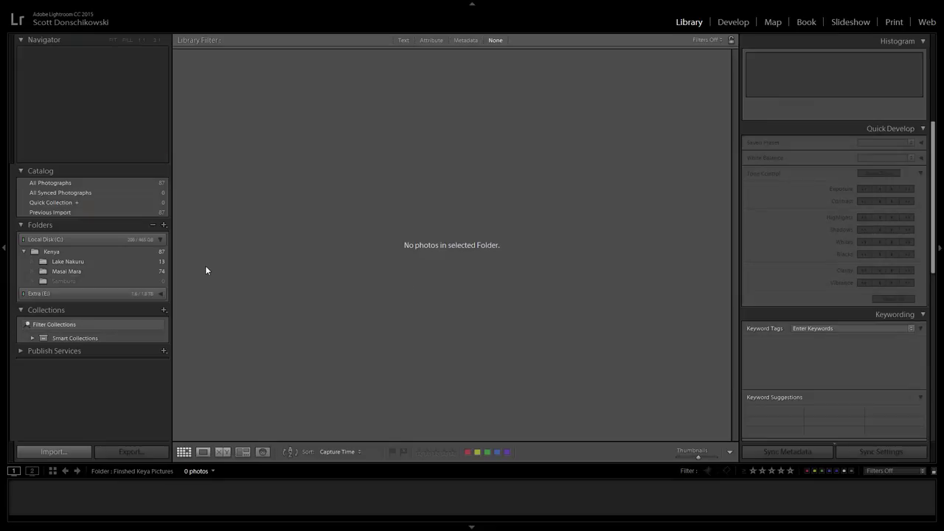
{"action": "left_click", "coordinate": [161, 293]}
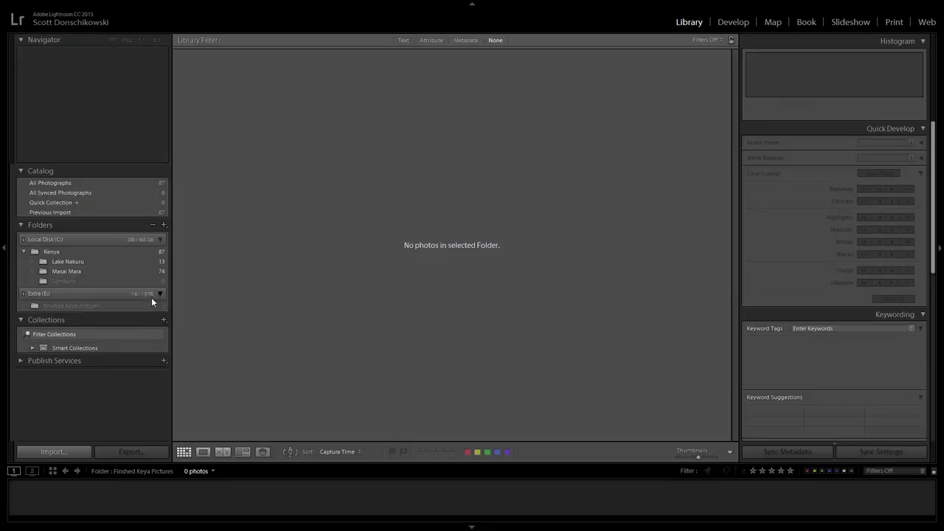
{"action": "left_click", "coordinate": [115, 306]}
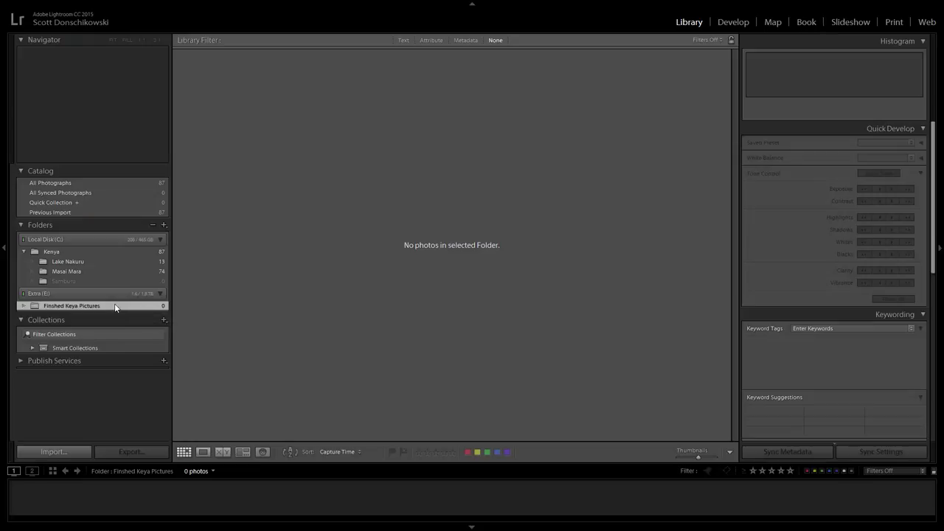
Try to move all photos in the Masai Mara folder to Finshed Keya Pictures on the Extra (E:) drive, and cancel the move.
{"action": "left_click", "coordinate": [74, 271]}
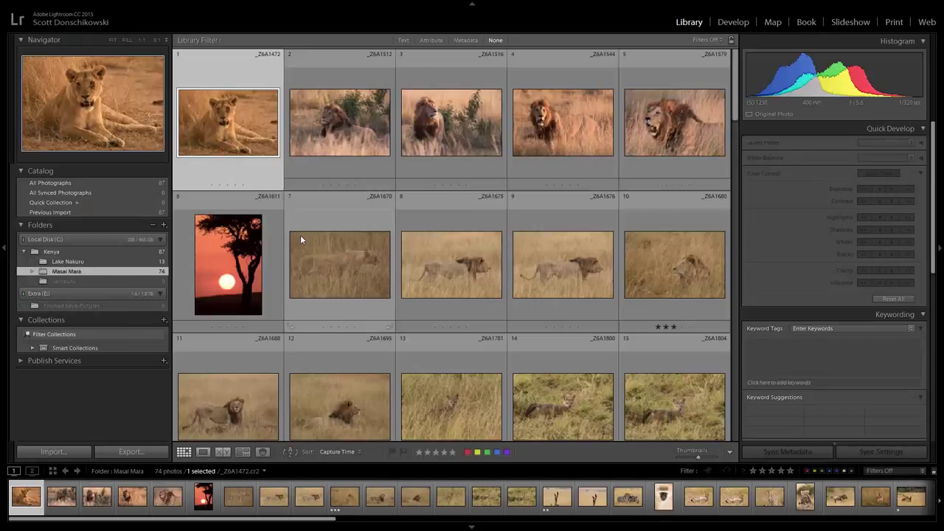
{"action": "key", "text": "ctrl+a"}
{"action": "left_click_drag", "start_coordinate": [245, 131], "coordinate": [79, 307]}
{"action": "left_click", "coordinate": [566, 279]}
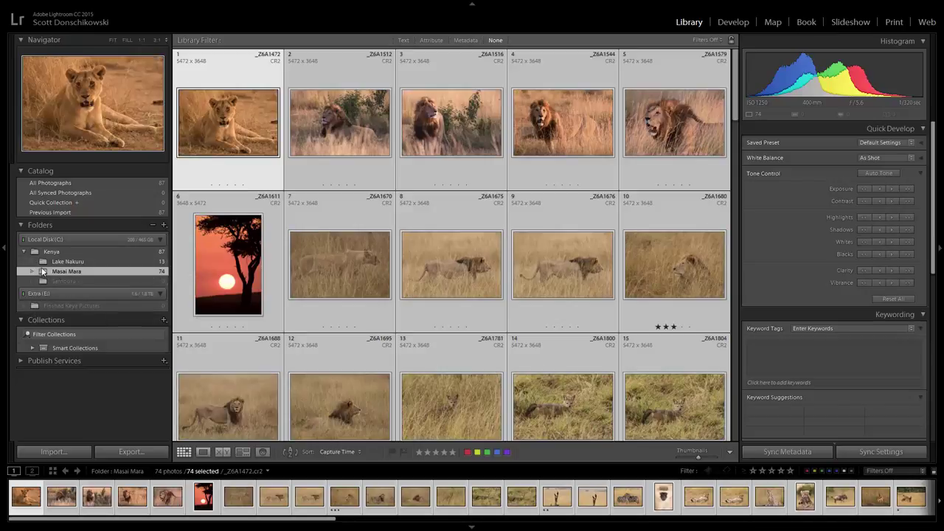
Try to move the Masai Mara photos by dropping the folder itself onto another folder, and cancel the move on disk.
{"action": "left_click_drag", "start_coordinate": [46, 269], "coordinate": [67, 262]}
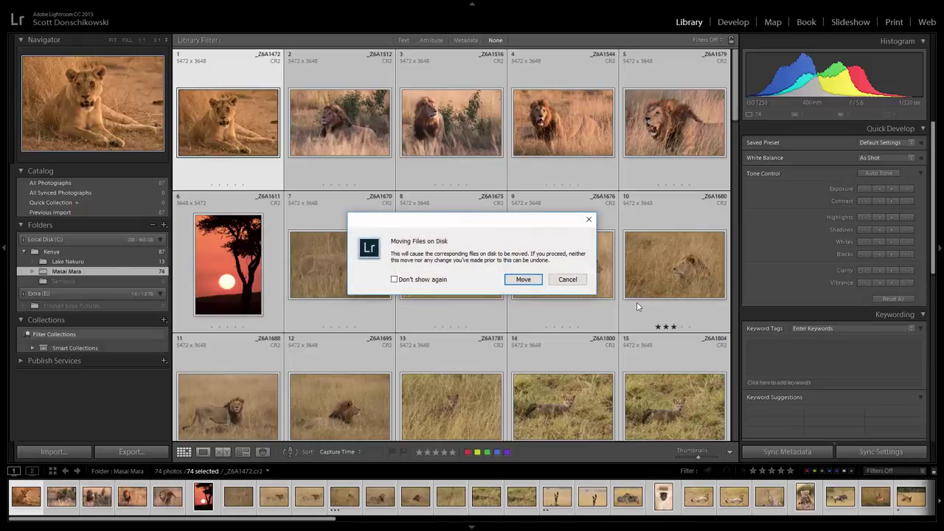
{"action": "left_click", "coordinate": [568, 279]}
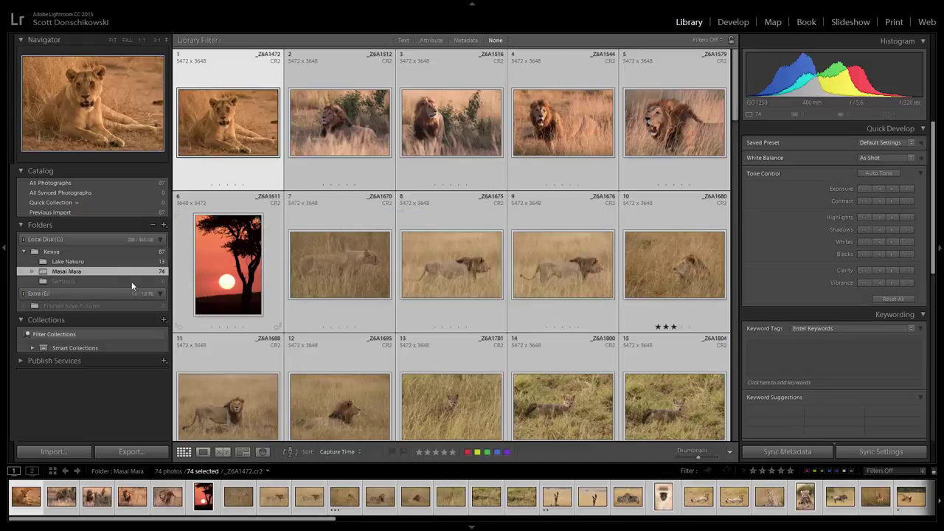
{"action": "left_click_drag", "start_coordinate": [46, 270], "coordinate": [57, 306]}
{"action": "left_click_drag", "start_coordinate": [46, 270], "coordinate": [128, 288]}
Remove the Finshed Keya Pictures folder from the Library.
{"action": "left_click", "coordinate": [97, 307]}
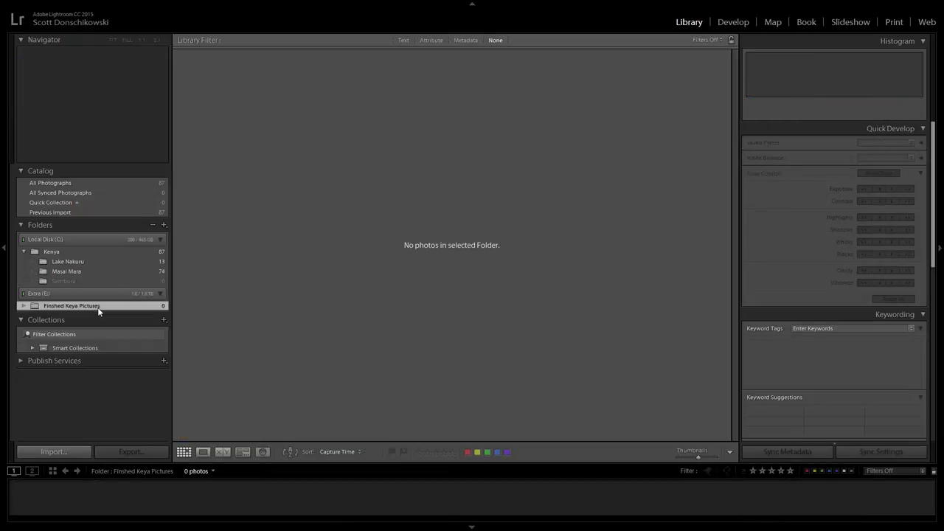
{"action": "right_click", "coordinate": [97, 309]}
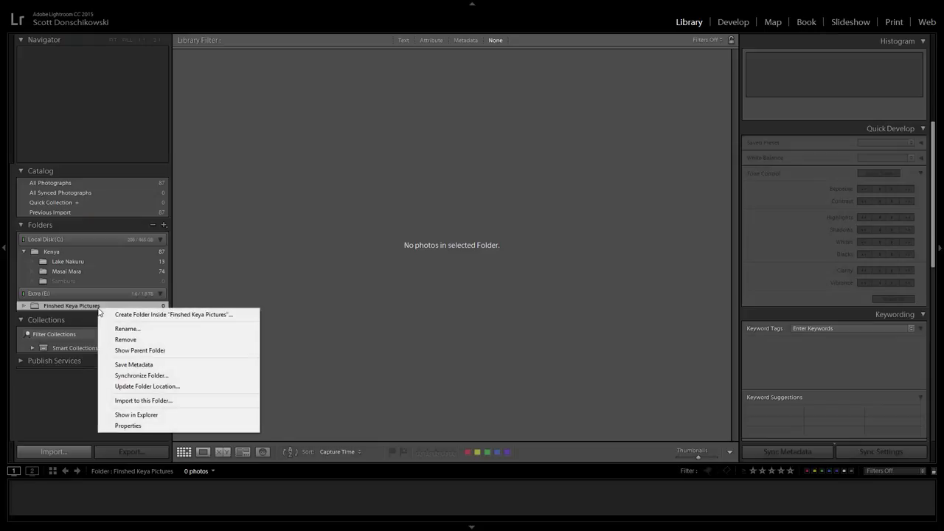
{"action": "left_click", "coordinate": [140, 339]}
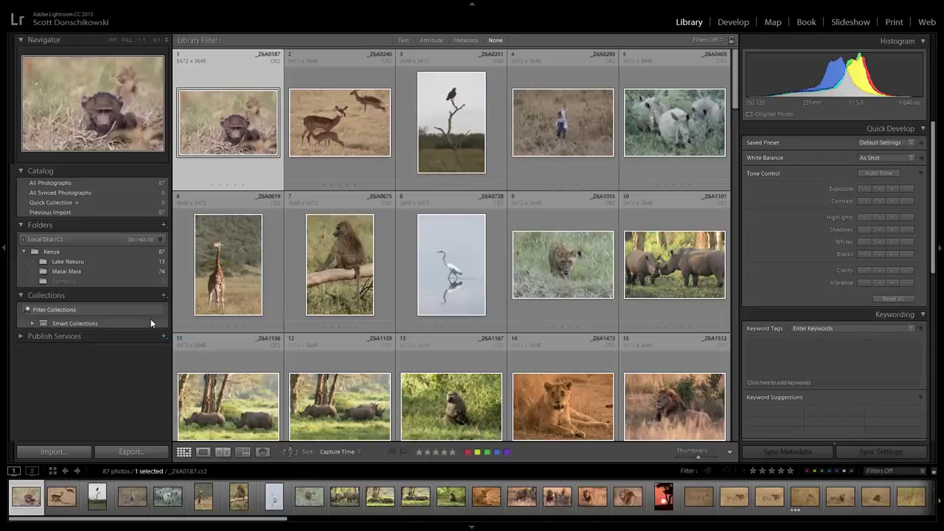
Remove the empty Samburu subfolder from the Kenya folder.
{"action": "left_click", "coordinate": [92, 282]}
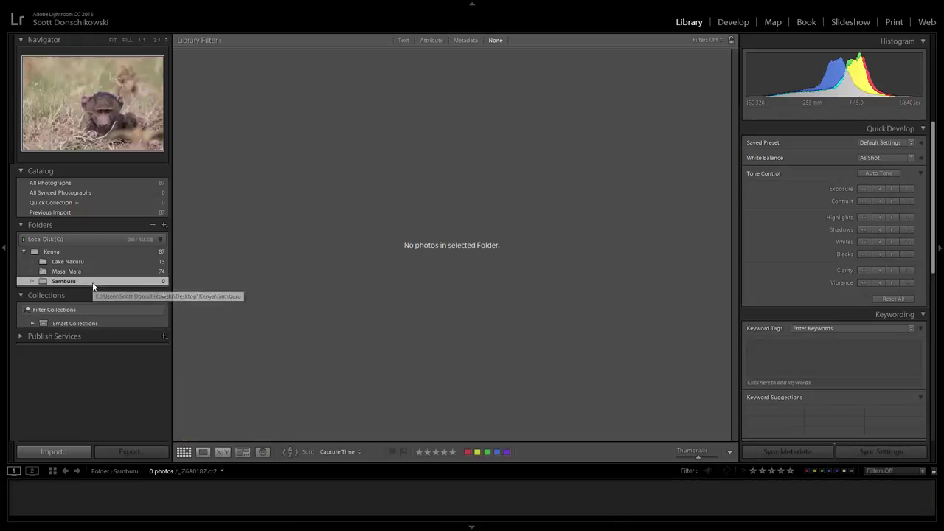
{"action": "right_click", "coordinate": [92, 282]}
{"action": "left_click", "coordinate": [120, 315]}
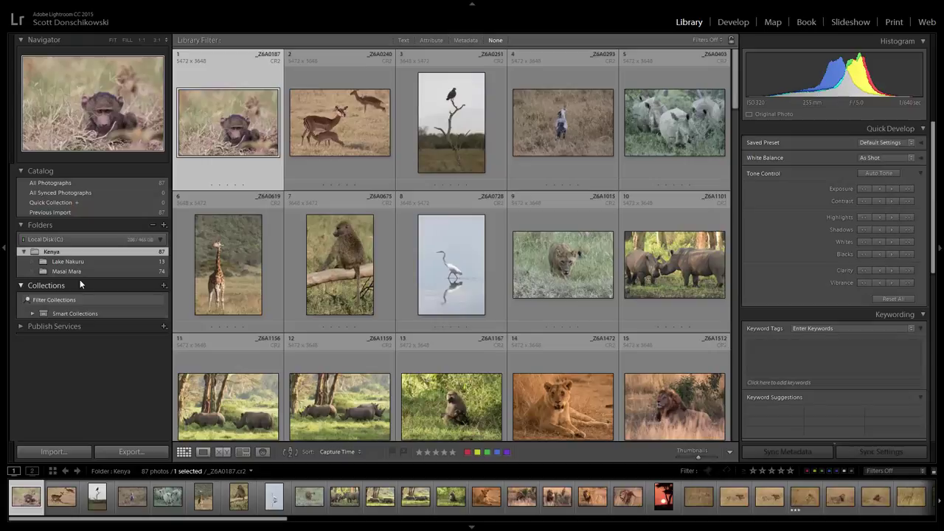
{"action": "left_click", "coordinate": [315, 283]}
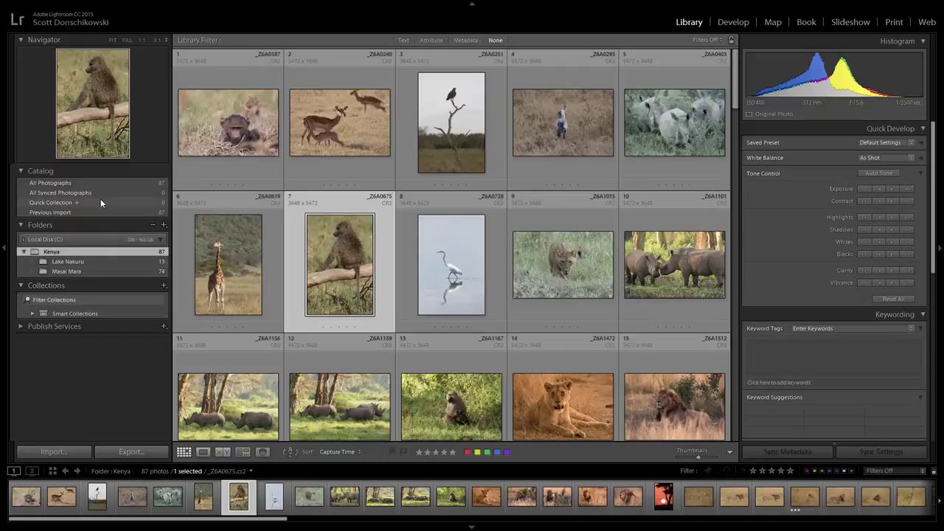
{"action": "mouse_move", "coordinate": [215, 305]}
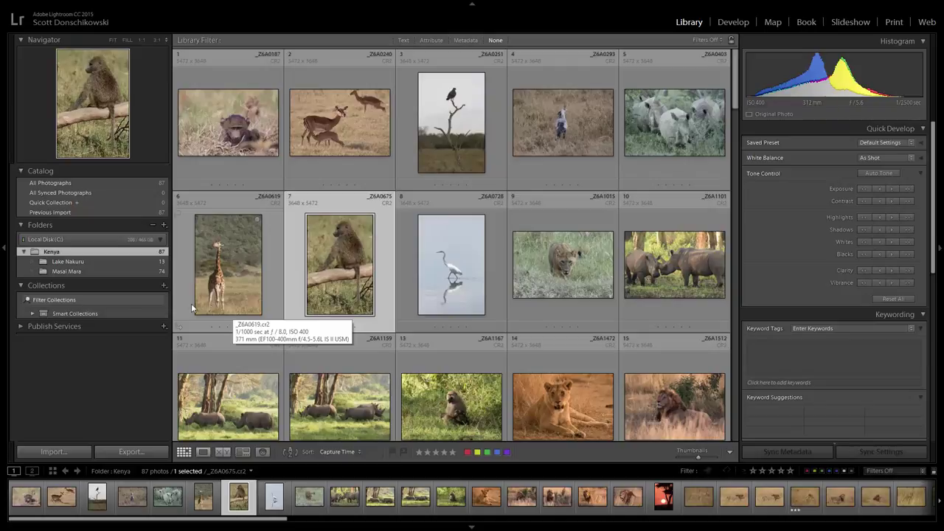
{"action": "mouse_move", "coordinate": [52, 252]}
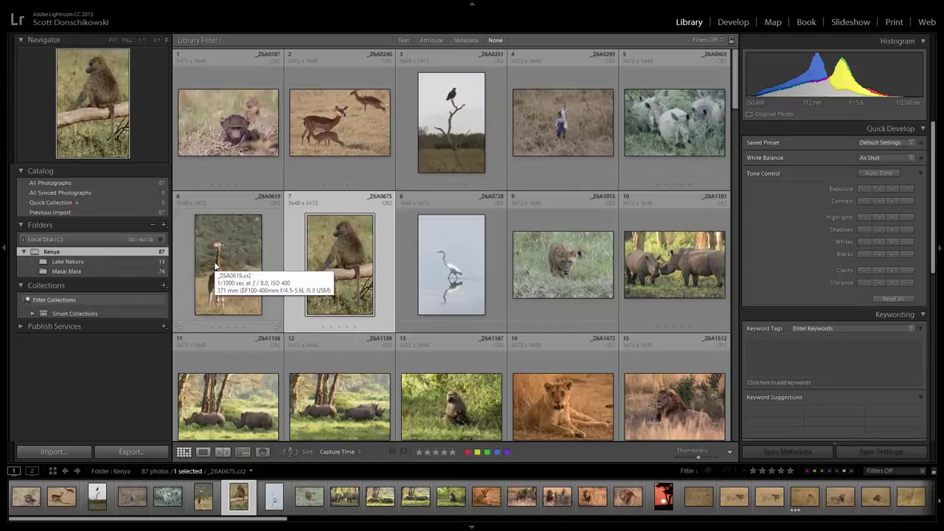
{"action": "mouse_move", "coordinate": [140, 255]}
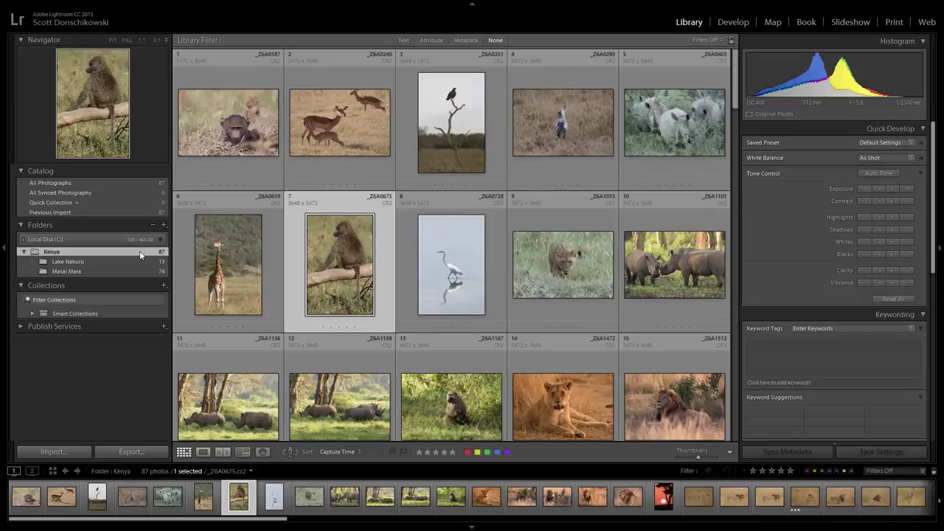
Select the baby baboon photo _Z6A0187, show the Previous Import photos and browse through the grid.
{"action": "left_click", "coordinate": [277, 137]}
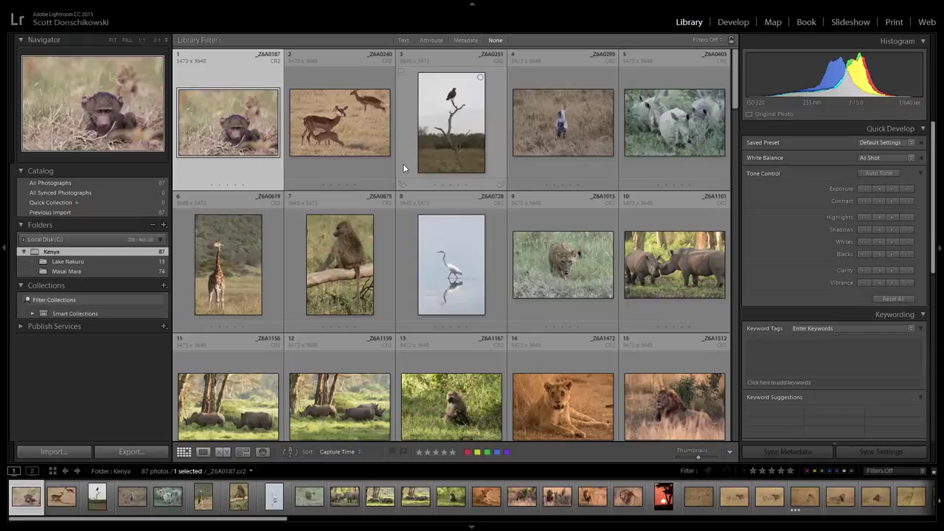
{"action": "left_click", "coordinate": [148, 212]}
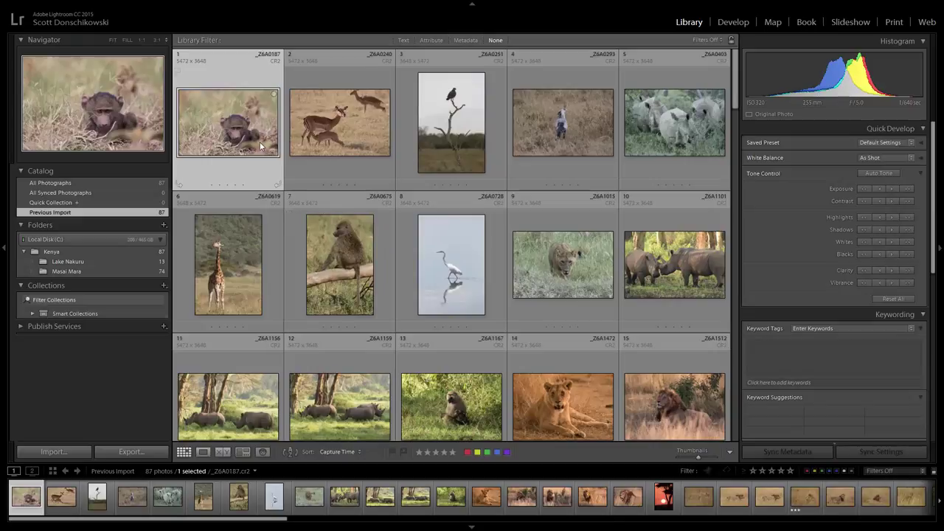
{"action": "mouse_move", "coordinate": [259, 142]}
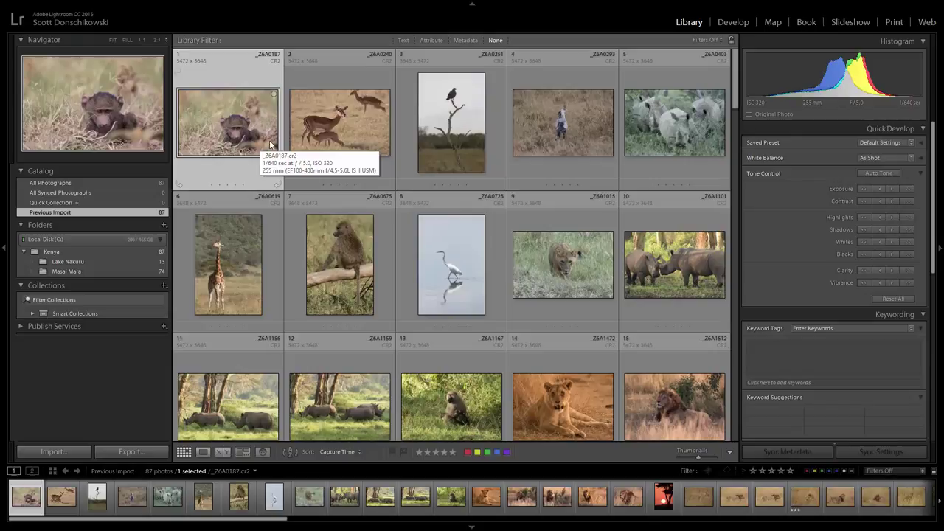
{"action": "scroll", "coordinate": [525, 261], "scroll_direction": "down", "scroll_amount": 15}
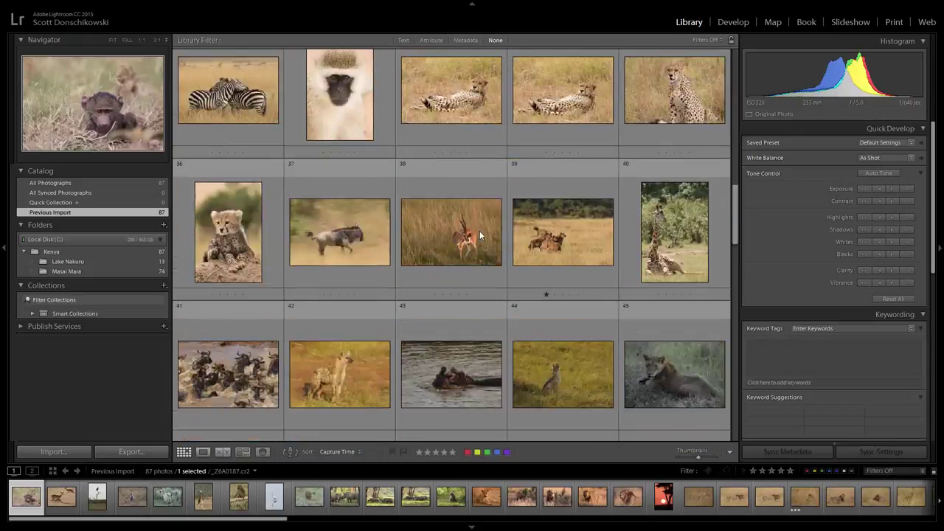
{"action": "scroll", "coordinate": [483, 249], "scroll_direction": "up", "scroll_amount": 15}
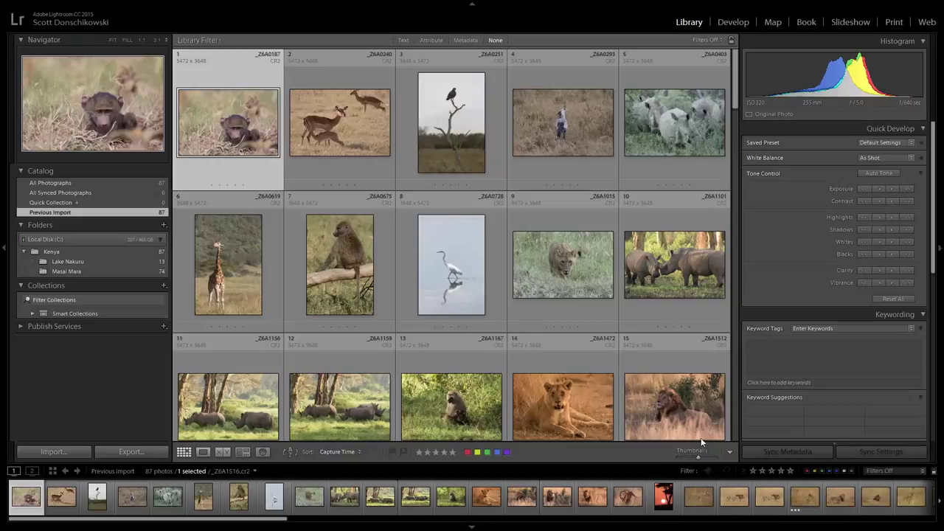
Try out different grid thumbnail sizes, from eleven small photos per row to two large ones.
{"action": "left_click_drag", "start_coordinate": [696, 458], "coordinate": [680, 458]}
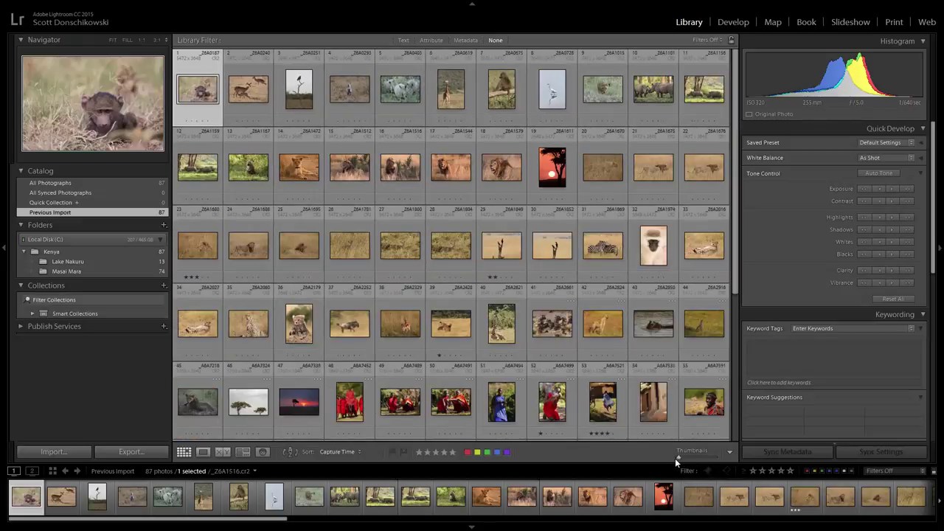
{"action": "left_click_drag", "start_coordinate": [679, 457], "coordinate": [710, 457]}
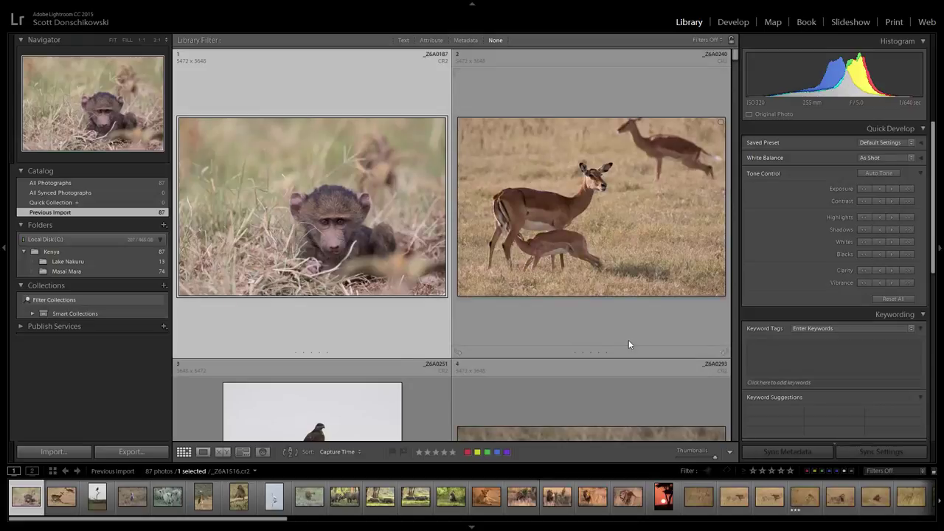
{"action": "key", "text": "minus"}
{"action": "key", "text": "minus"}
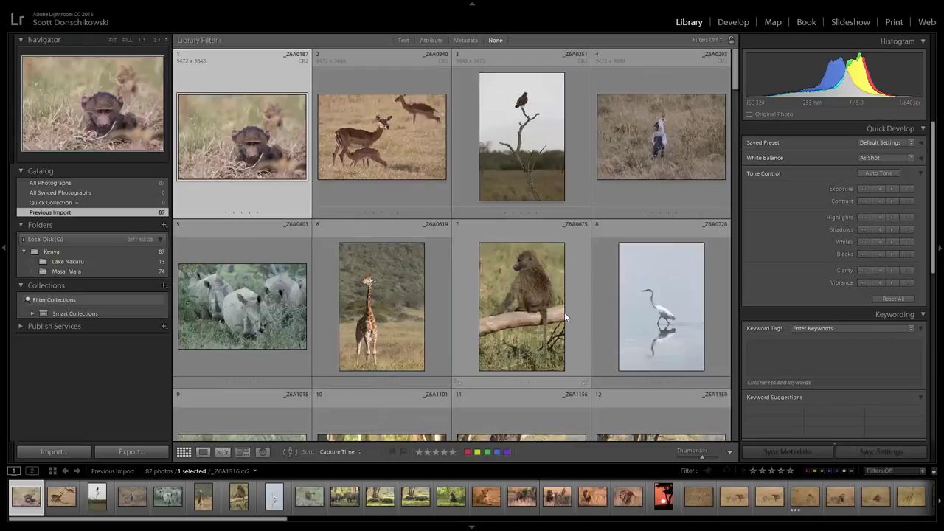
{"action": "key", "text": "minus"}
{"action": "key", "text": "minus"}
{"action": "key", "text": "minus"}
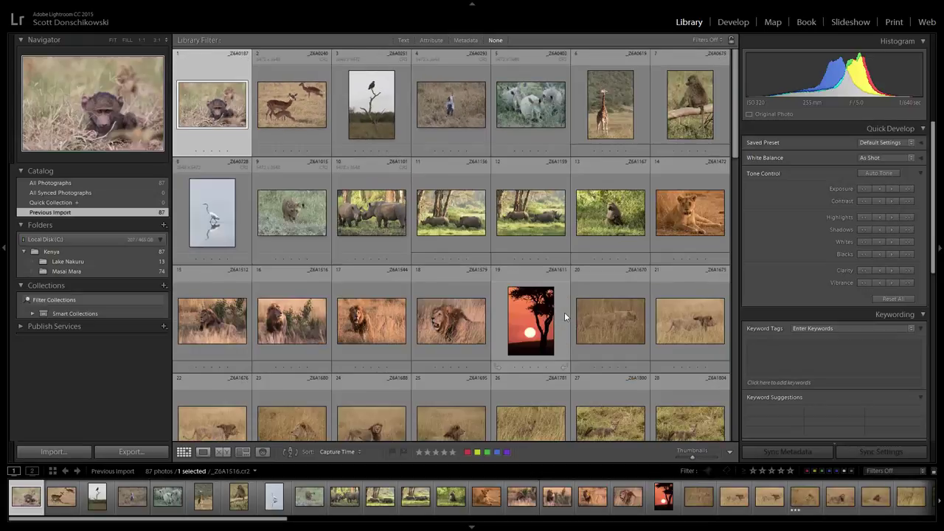
{"action": "key", "text": "equal"}
{"action": "key", "text": "equal"}
{"action": "key", "text": "equal"}
{"action": "key", "text": "equal"}
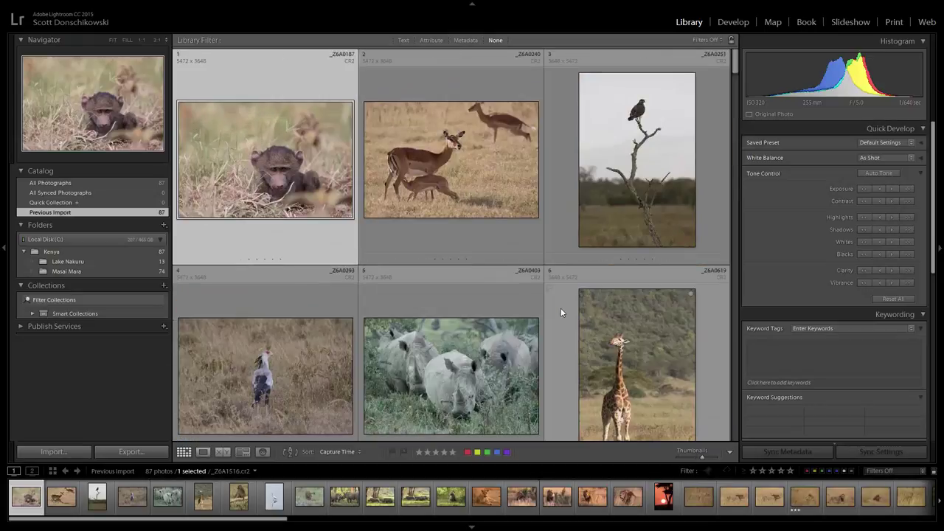
{"action": "key", "text": "minus"}
{"action": "key", "text": "minus"}
{"action": "key", "text": "minus"}
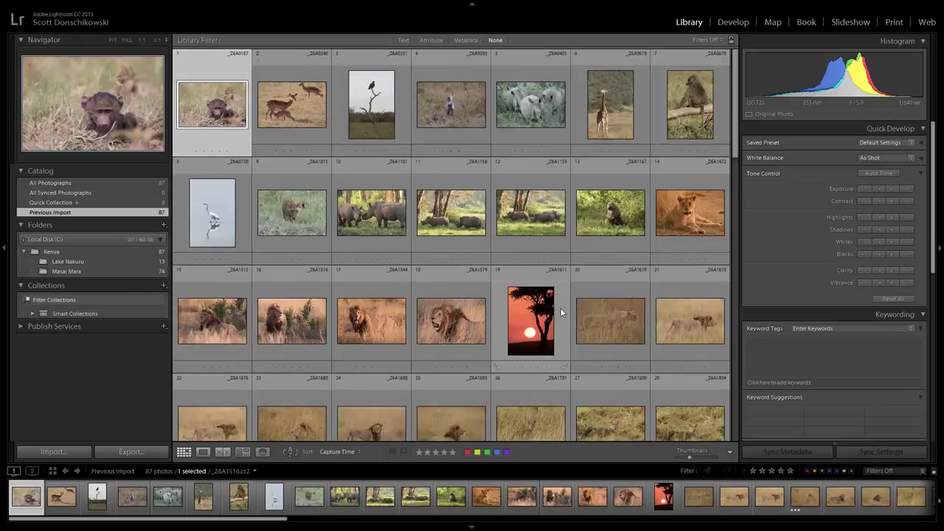
{"action": "key", "text": "minus"}
{"action": "key", "text": "minus"}
{"action": "key", "text": "minus"}
Adjust the grid thumbnails to a size that fits four photos per row.
{"action": "key", "text": "equal"}
{"action": "key", "text": "equal"}
{"action": "key", "text": "equal"}
{"action": "key", "text": "equal"}
{"action": "key", "text": "equal"}
{"action": "key", "text": "equal"}
{"action": "key", "text": "equal"}
{"action": "key", "text": "equal"}
{"action": "key", "text": "minus"}
{"action": "key", "text": "minus"}
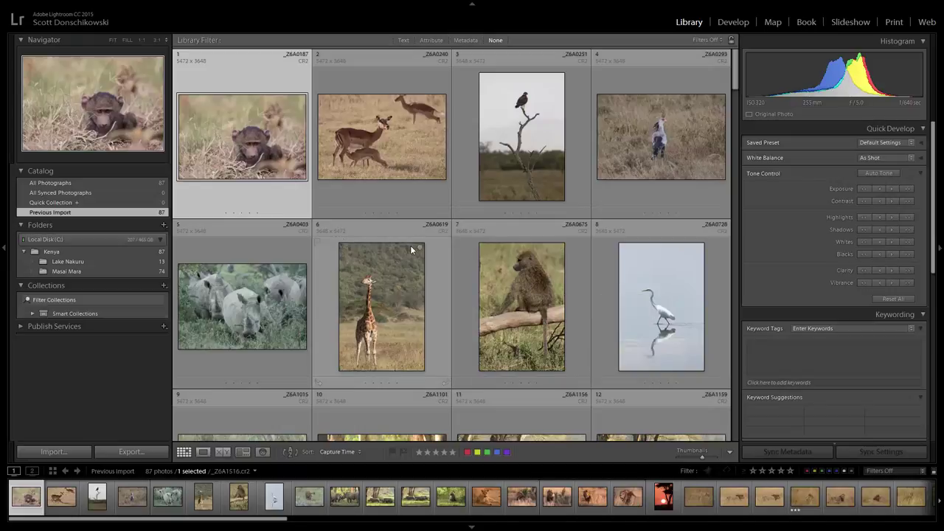
Look through the Previous Import photos in the grid and return to the first row.
{"action": "mouse_move", "coordinate": [412, 251]}
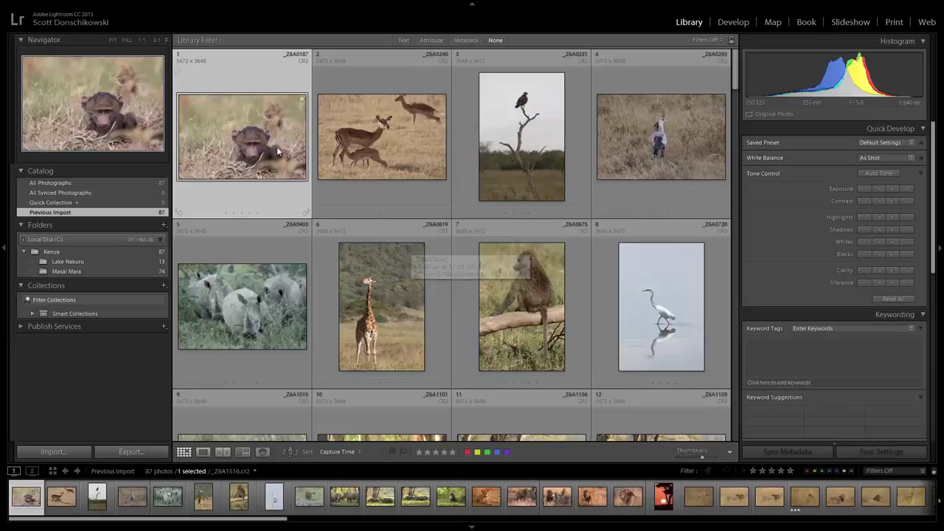
{"action": "mouse_move", "coordinate": [340, 150]}
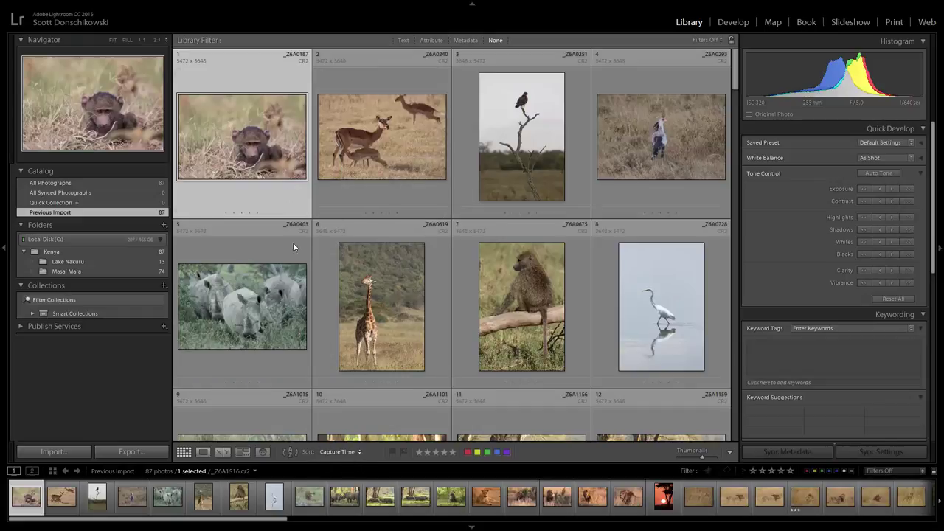
{"action": "mouse_move", "coordinate": [244, 135]}
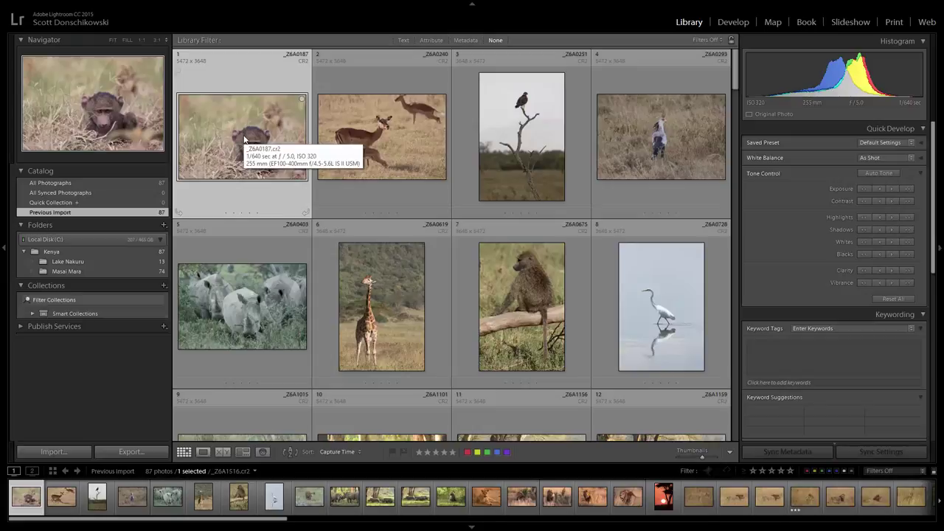
{"action": "scroll", "coordinate": [449, 227], "scroll_direction": "down", "scroll_amount": 15}
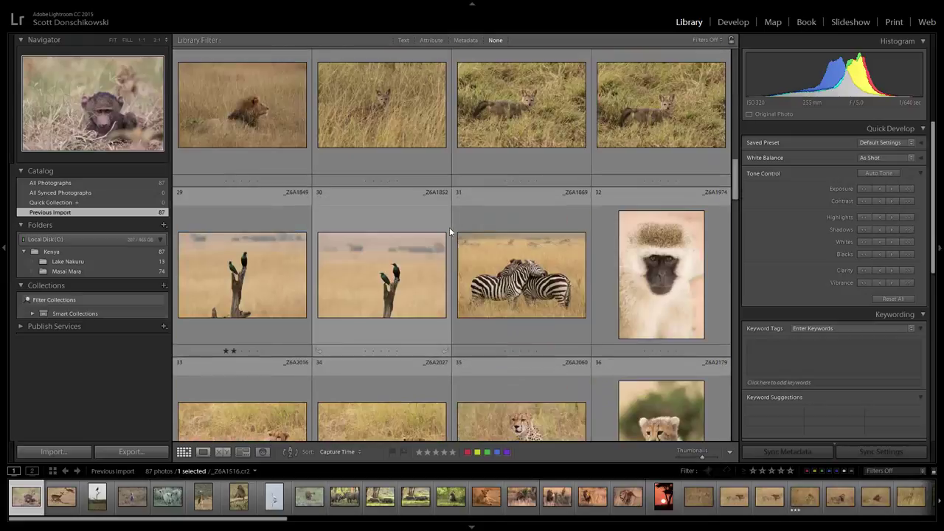
{"action": "scroll", "coordinate": [443, 246], "scroll_direction": "down", "scroll_amount": 8}
{"action": "mouse_move", "coordinate": [521, 307]}
{"action": "scroll", "coordinate": [487, 282], "scroll_direction": "up", "scroll_amount": 20}
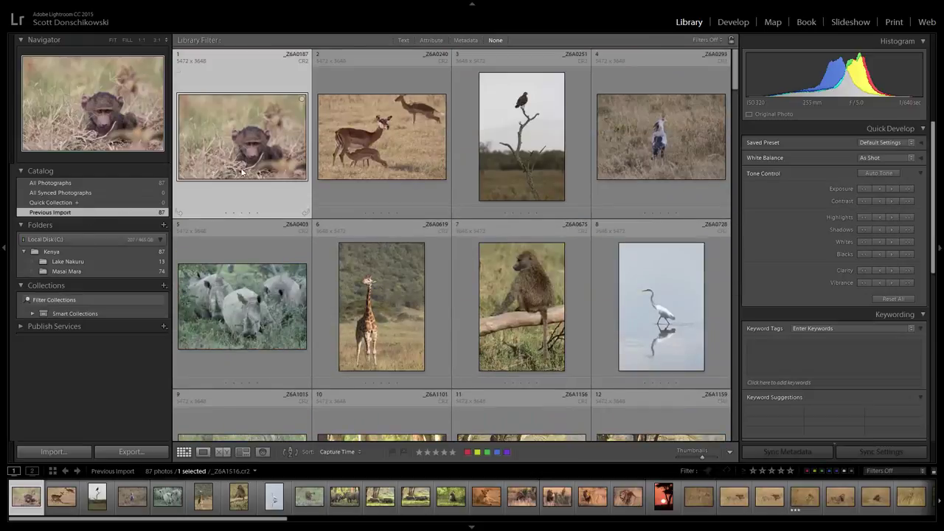
Alternate between Loupe and Grid view for the baby baboon photo _Z6A0187, ending in Loupe view.
{"action": "key", "text": "e"}
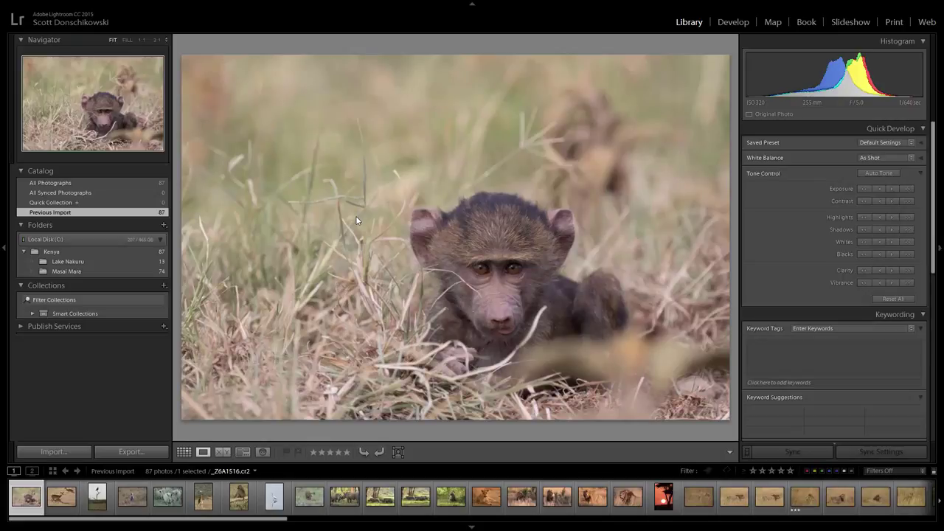
{"action": "key", "text": "g"}
{"action": "key", "text": "e"}
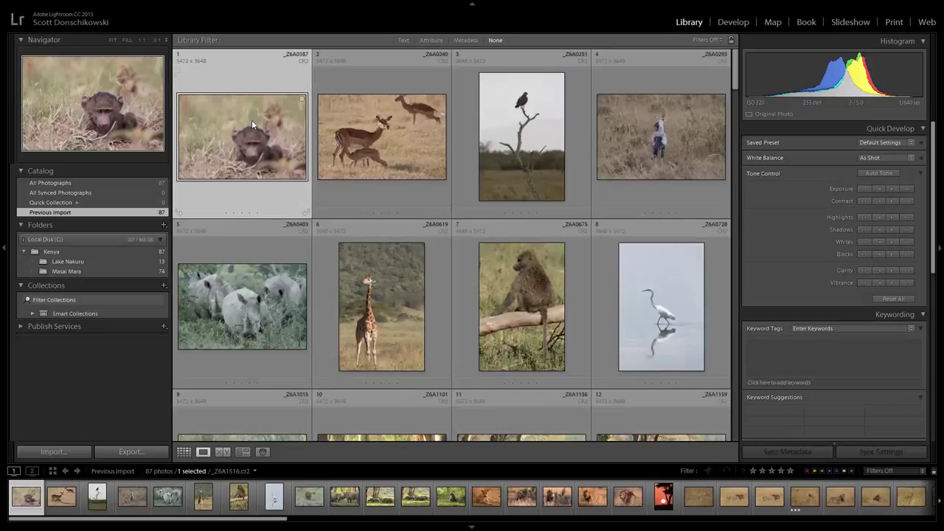
{"action": "key", "text": "g"}
{"action": "key", "text": "e"}
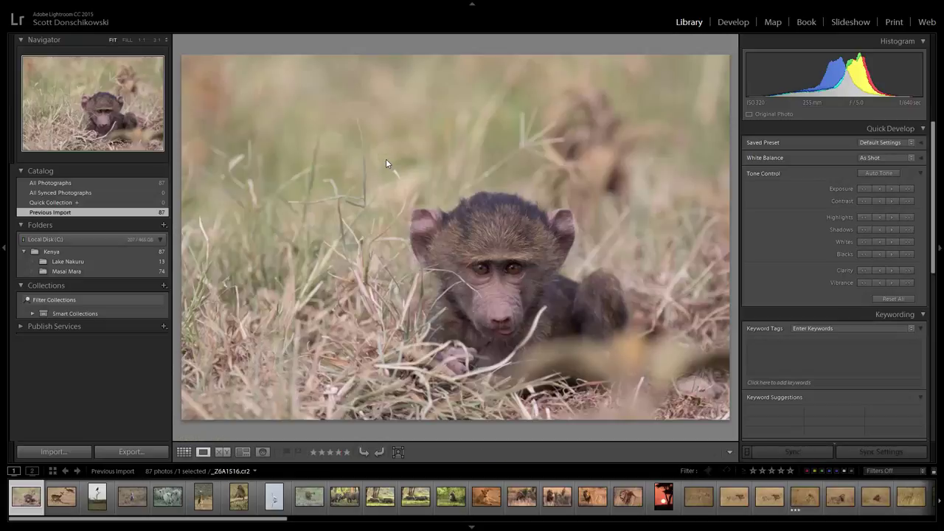
{"action": "key", "text": "g"}
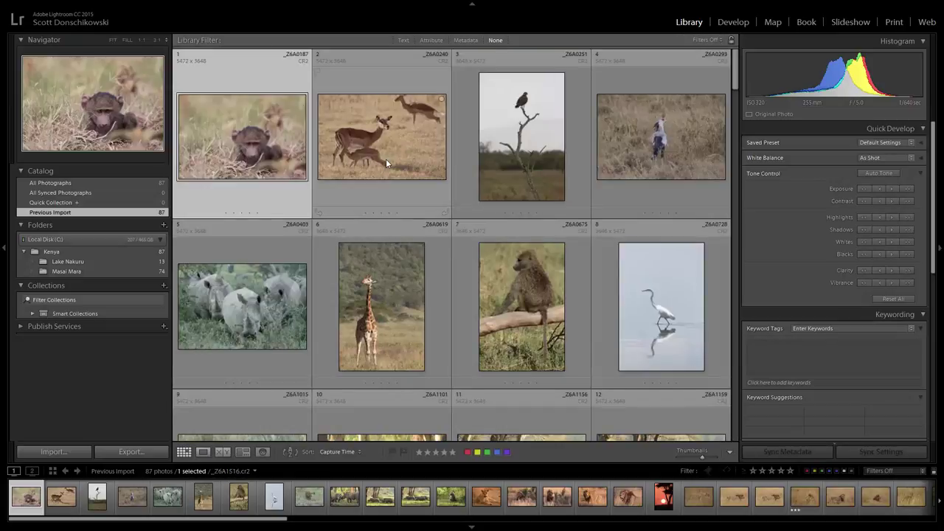
{"action": "key", "text": "e"}
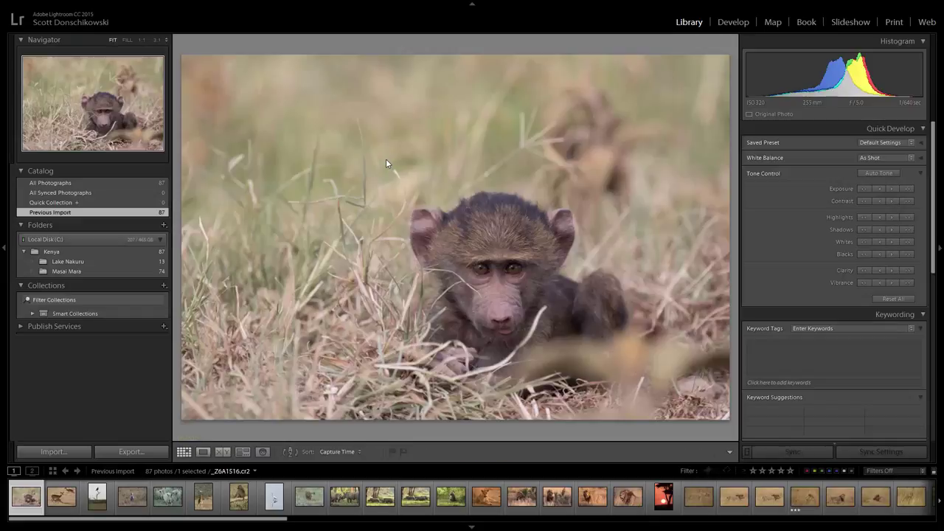
Browse the Previous Import photos one by one in Loupe view and return to the first photo.
{"action": "key", "text": "g"}
{"action": "key", "text": "e"}
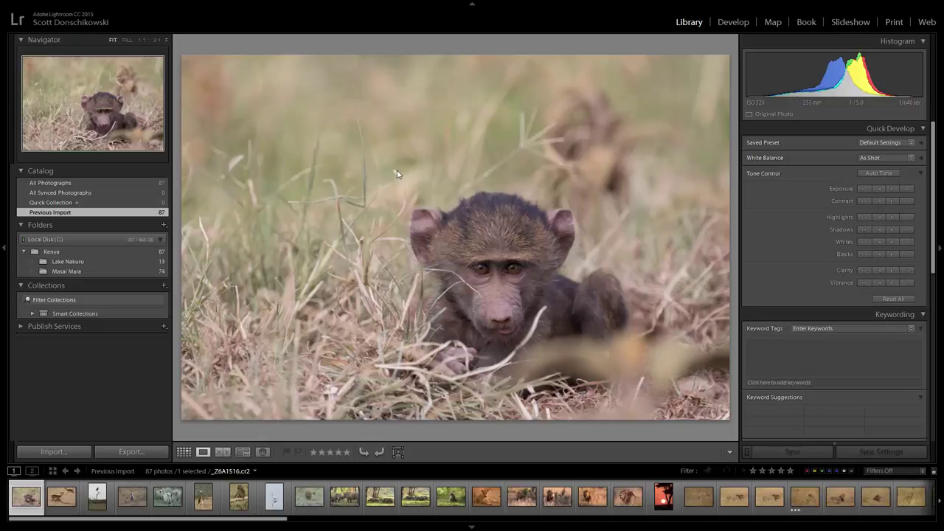
{"action": "key", "text": "Right"}
{"action": "key", "text": "Right"}
{"action": "key", "text": "Right"}
{"action": "key", "text": "Right"}
{"action": "key", "text": "Right"}
{"action": "key", "text": "Right"}
{"action": "key", "text": "Right"}
{"action": "key", "text": "Right"}
{"action": "key", "text": "Right"}
{"action": "key", "text": "Right"}
{"action": "key", "text": "Right"}
{"action": "key", "text": "Right"}
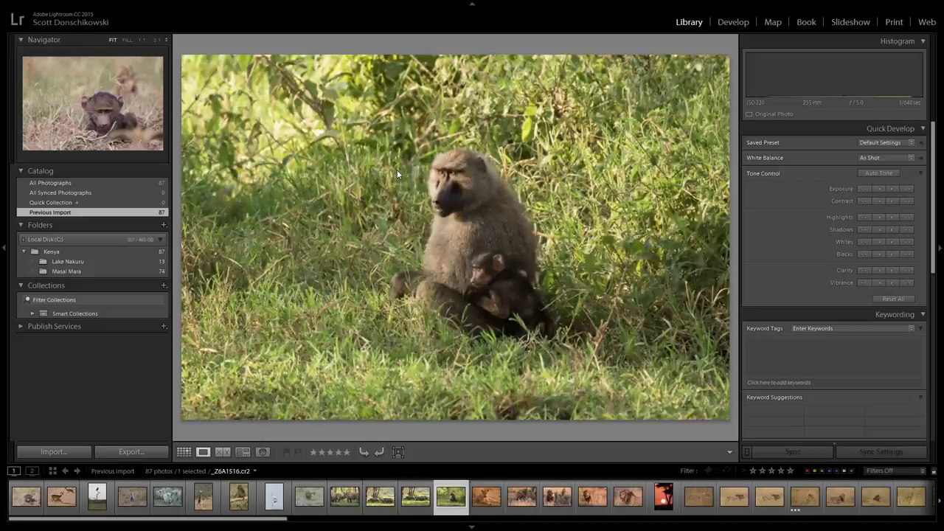
{"action": "key", "text": "Right"}
{"action": "key", "text": "Right"}
{"action": "key", "text": "Right"}
{"action": "key", "text": "Right"}
{"action": "key", "text": "Home"}
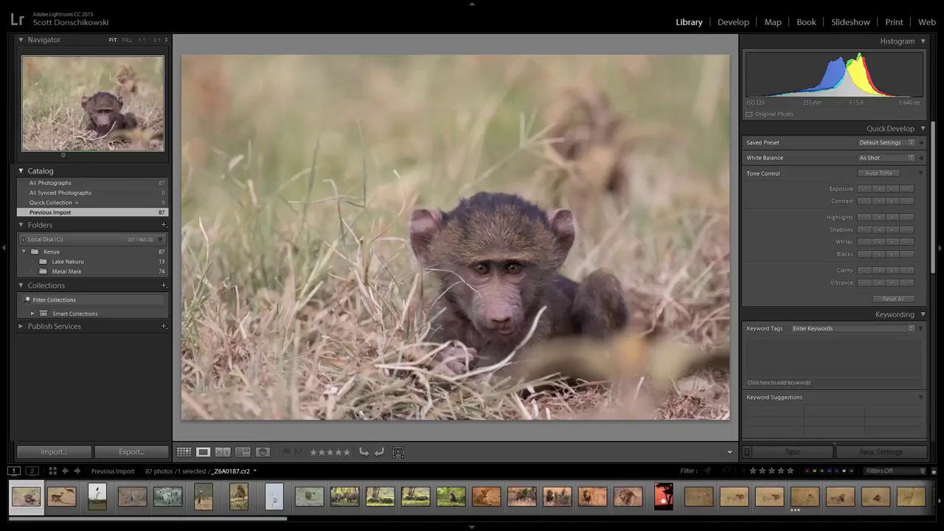
Check the contents of the Quick Collection, and reopen the first Previous Import photo in Loupe view.
{"action": "left_click", "coordinate": [46, 205]}
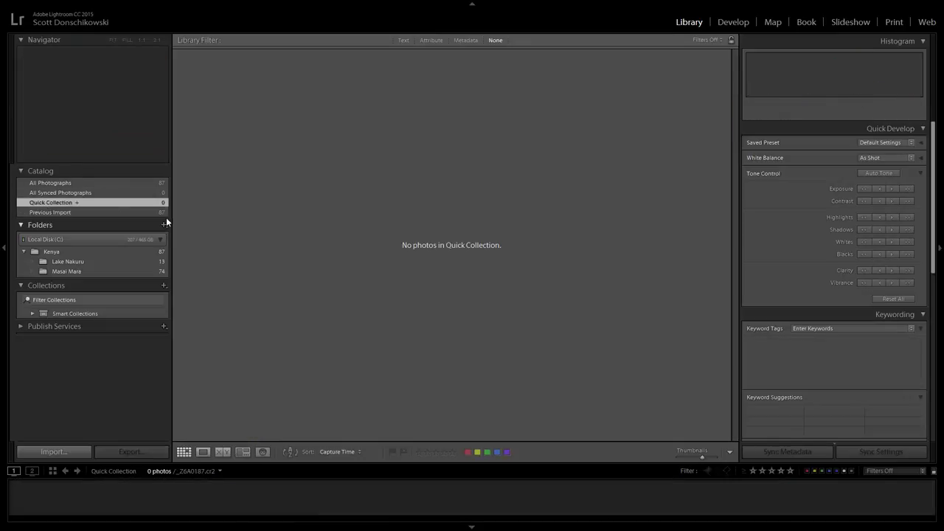
{"action": "left_click", "coordinate": [158, 213]}
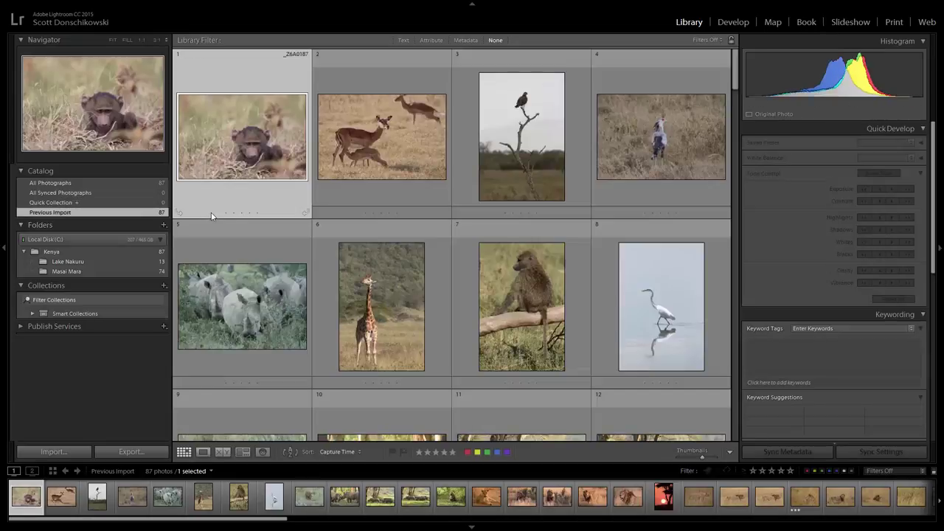
{"action": "double_click", "coordinate": [211, 216]}
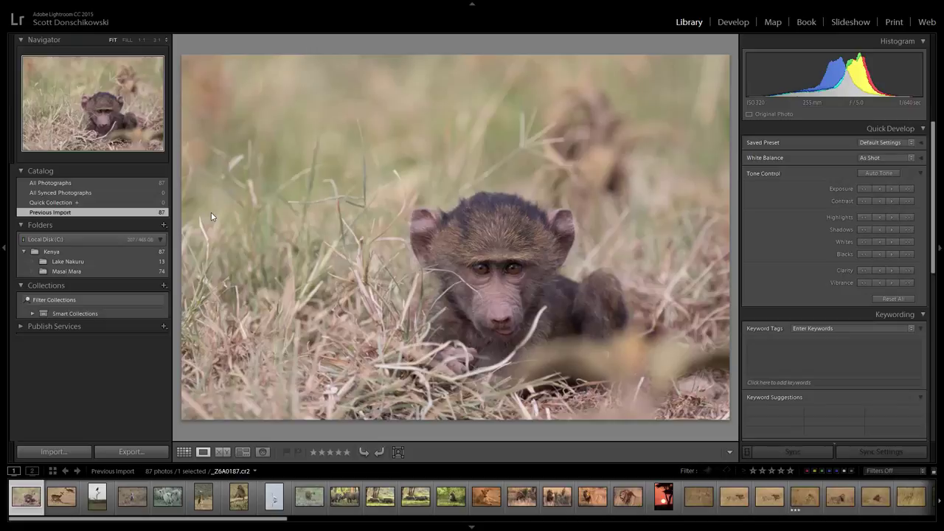
Add the baby baboon, the impala with nursing calf and the giraffe photos to the Quick Collection.
{"action": "key", "text": "b"}
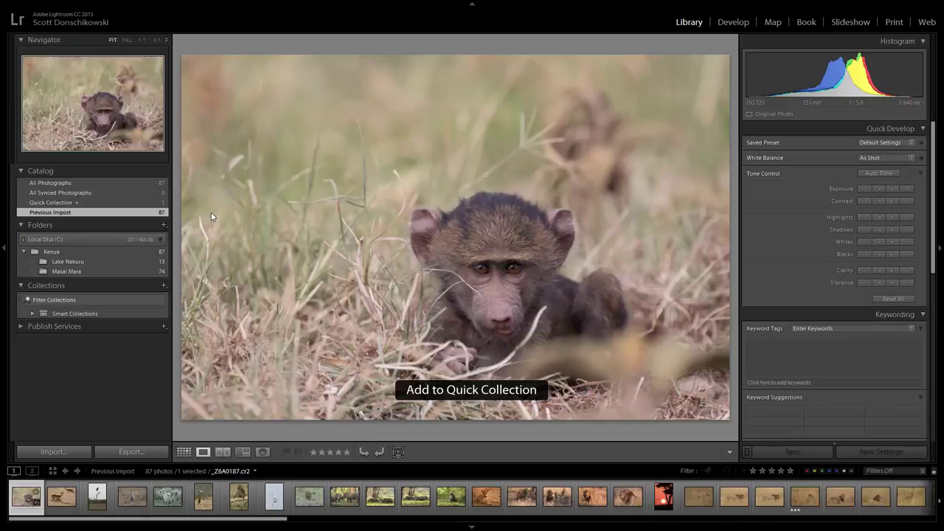
{"action": "key", "text": "Right"}
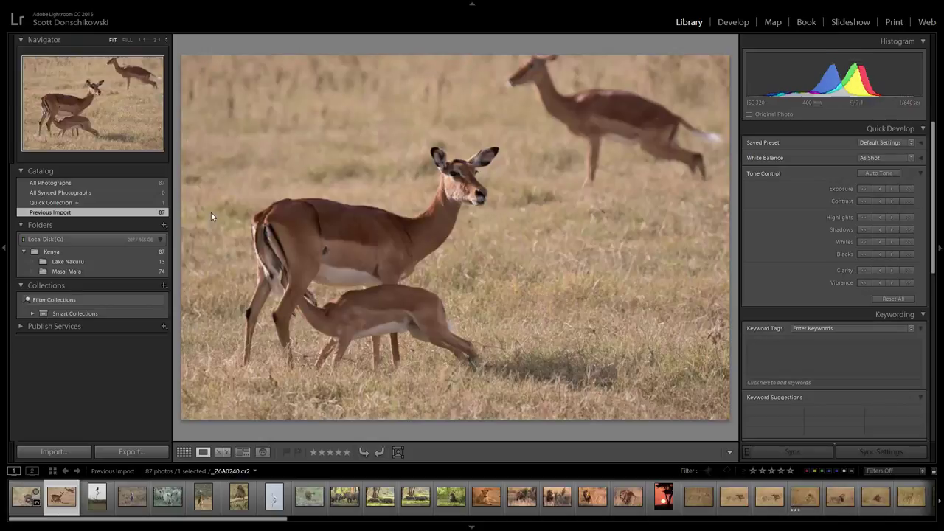
{"action": "key", "text": "b"}
{"action": "key", "text": "Right"}
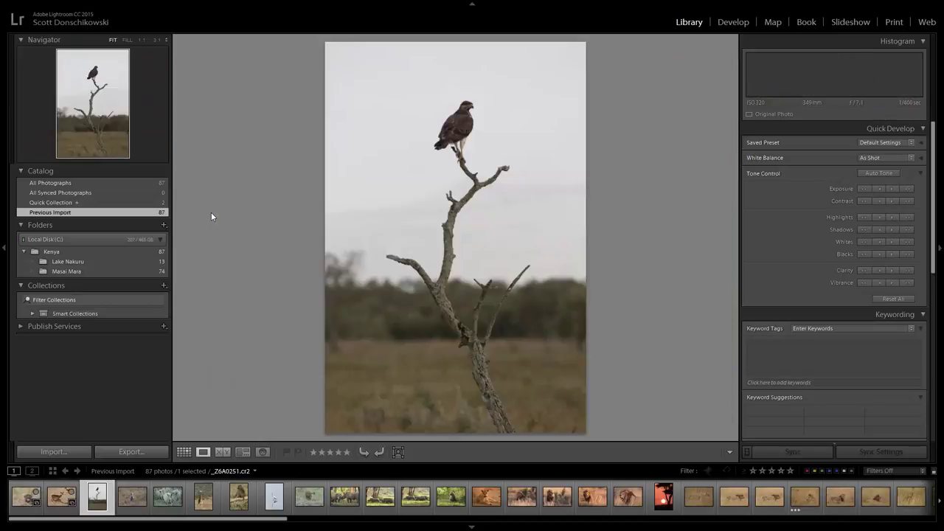
{"action": "key", "text": "Right"}
{"action": "key", "text": "Right"}
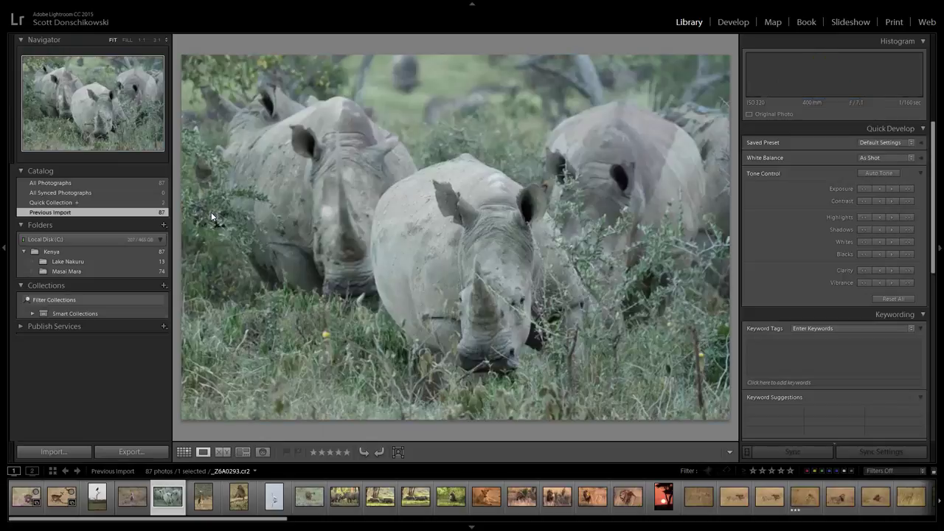
{"action": "key", "text": "Right"}
{"action": "key", "text": "b"}
{"action": "key", "text": "Right"}
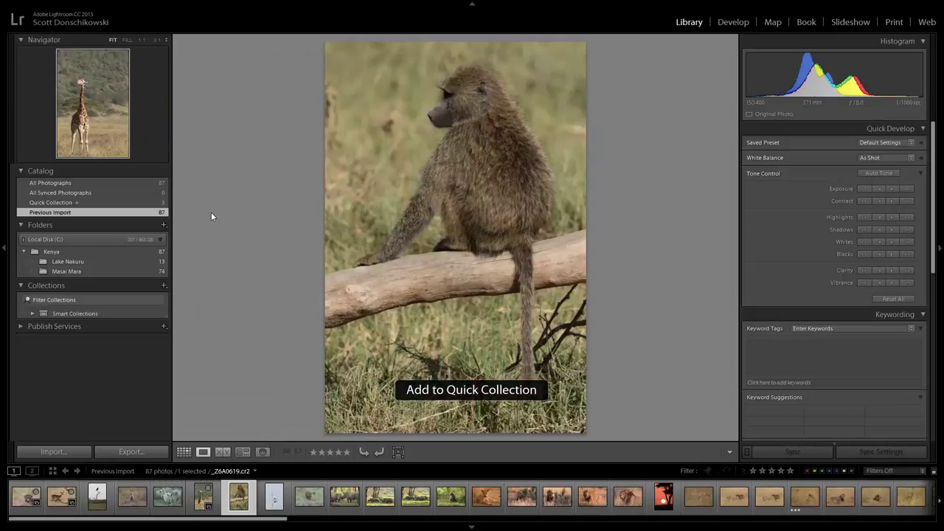
Add the baboon on the branch, the white egret and the walking lion photos to the Quick Collection.
{"action": "key", "text": "b"}
{"action": "key", "text": "Right"}
{"action": "key", "text": "b"}
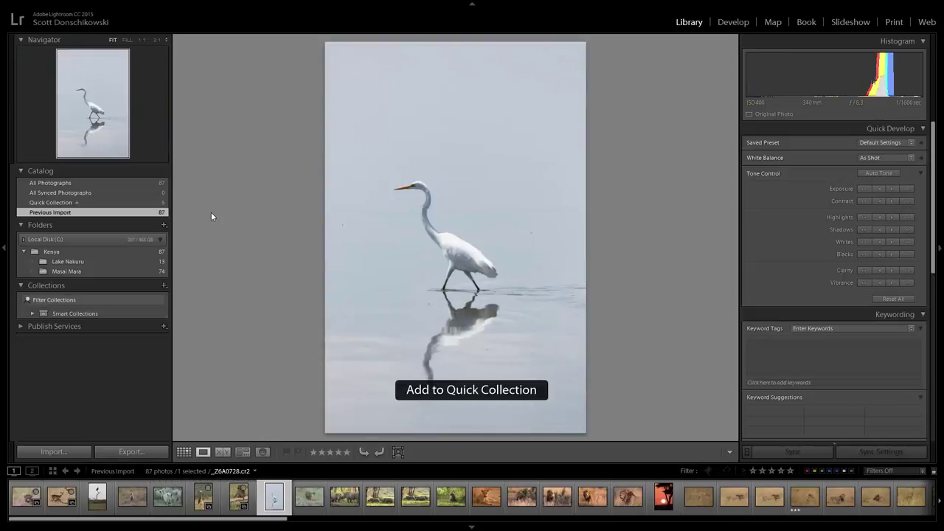
{"action": "key", "text": "Right"}
{"action": "key", "text": "b"}
{"action": "key", "text": "Right"}
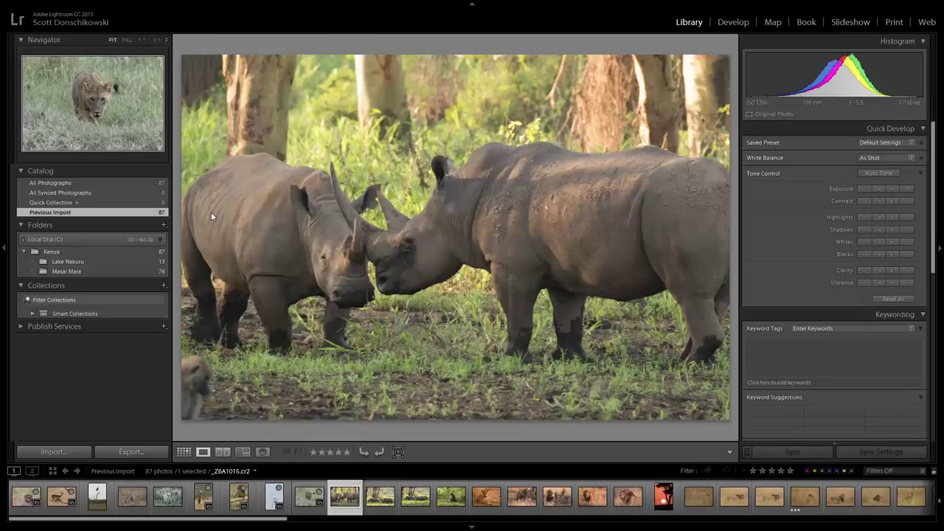
Add the photo of the baboon holding its baby to the Quick Collection, and toggle the reclining lioness photo in and out of it.
{"action": "key", "text": "Right"}
{"action": "key", "text": "Right"}
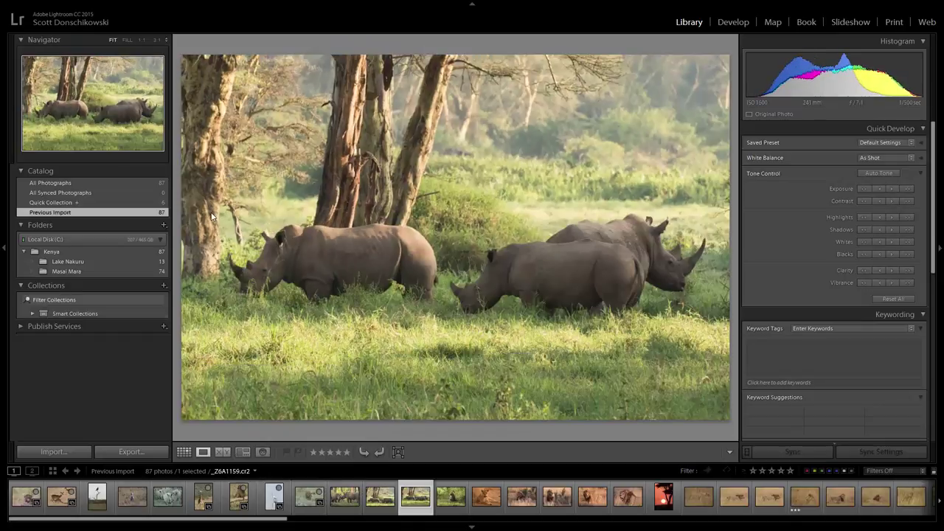
{"action": "key", "text": "Right"}
{"action": "key", "text": "Right"}
{"action": "key", "text": "Left"}
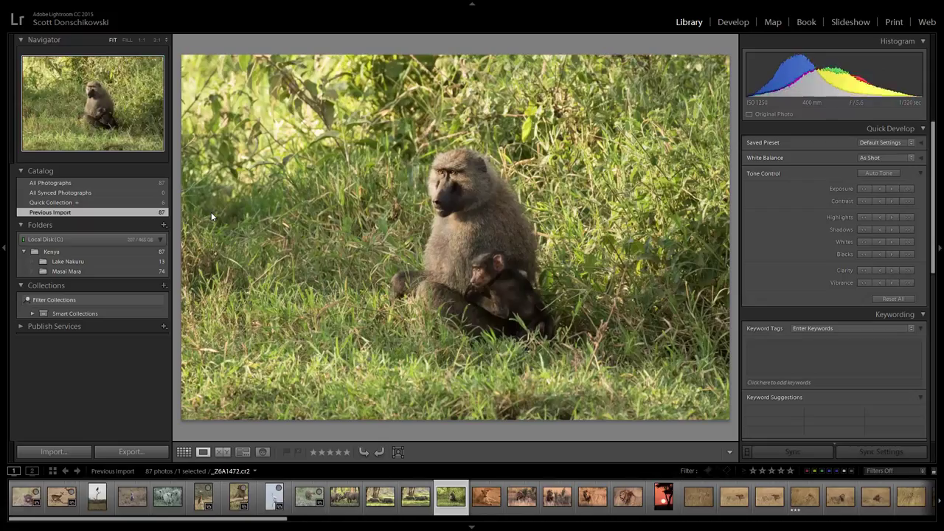
{"action": "key", "text": "b"}
{"action": "key", "text": "Right"}
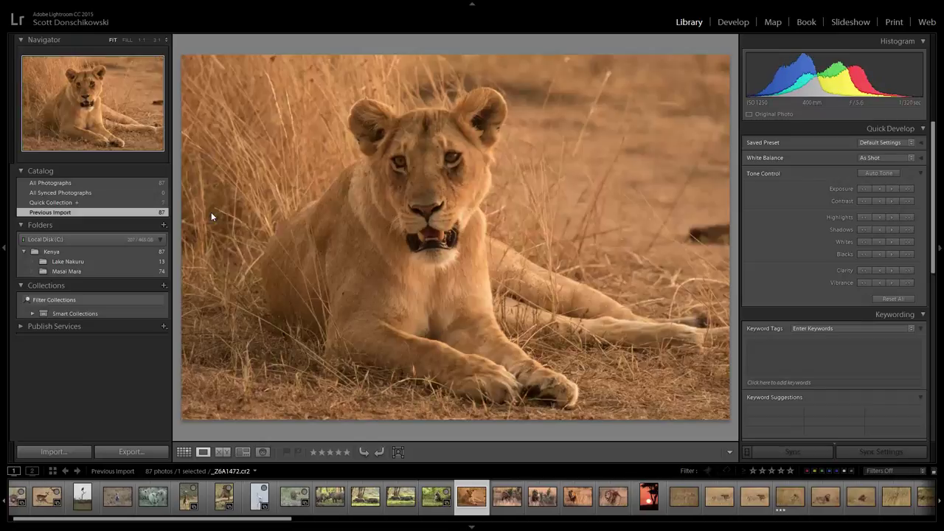
{"action": "key", "text": "b"}
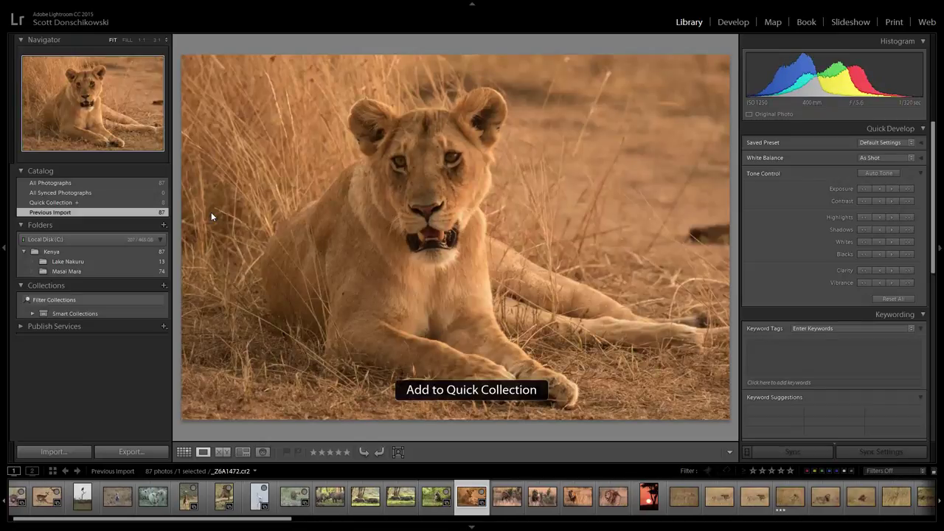
{"action": "key", "text": "b"}
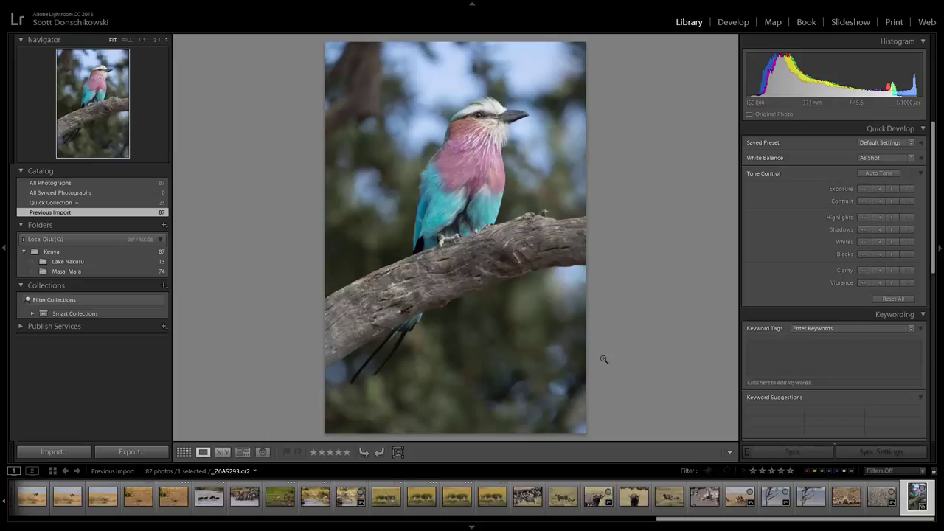
Open the Quick Collection in Grid view and look through its photos from first to last.
{"action": "left_click", "coordinate": [147, 206]}
{"action": "key", "text": "g"}
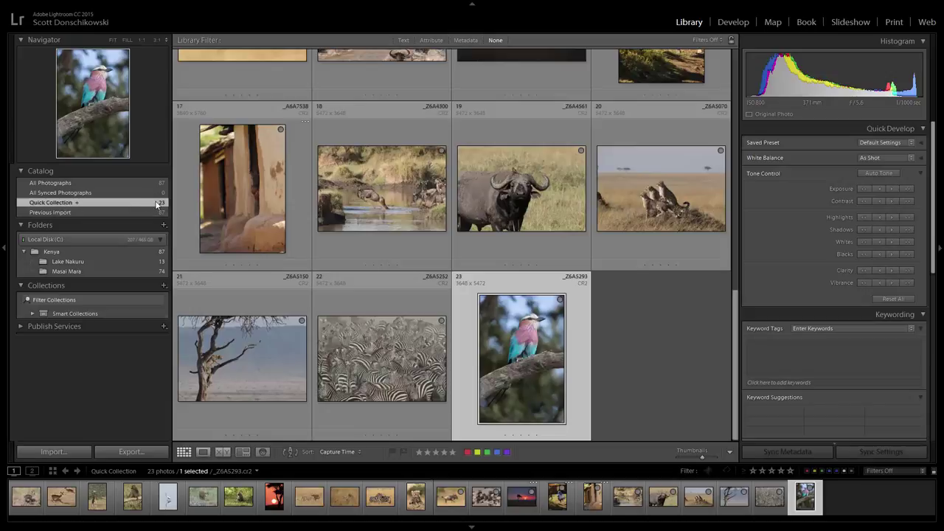
{"action": "scroll", "coordinate": [419, 232], "scroll_direction": "up", "scroll_amount": 5}
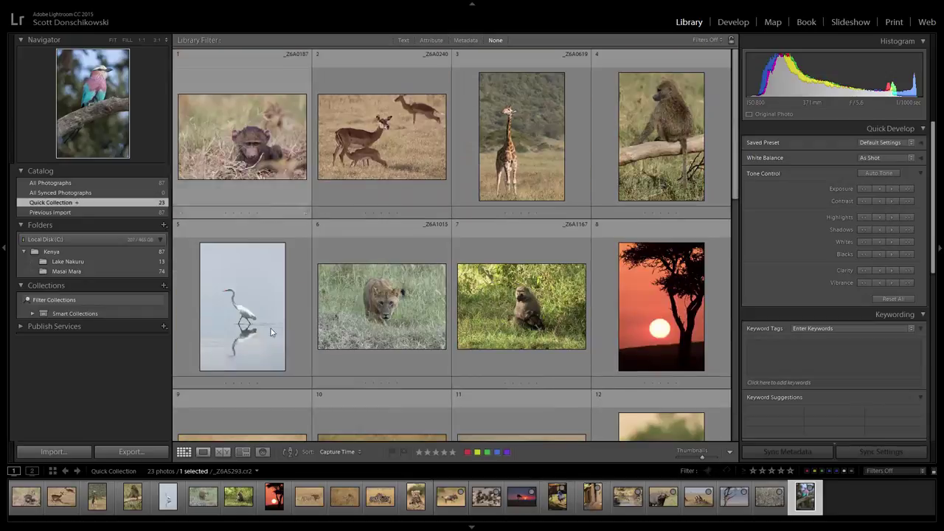
{"action": "scroll", "coordinate": [434, 276], "scroll_direction": "down", "scroll_amount": 2}
{"action": "scroll", "coordinate": [435, 277], "scroll_direction": "down", "scroll_amount": 5}
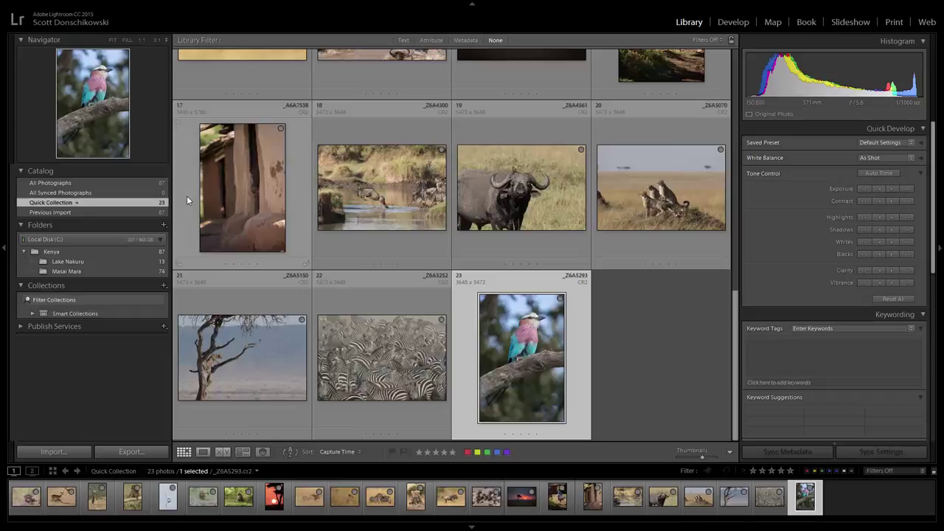
{"action": "scroll", "coordinate": [370, 216], "scroll_direction": "up", "scroll_amount": 8}
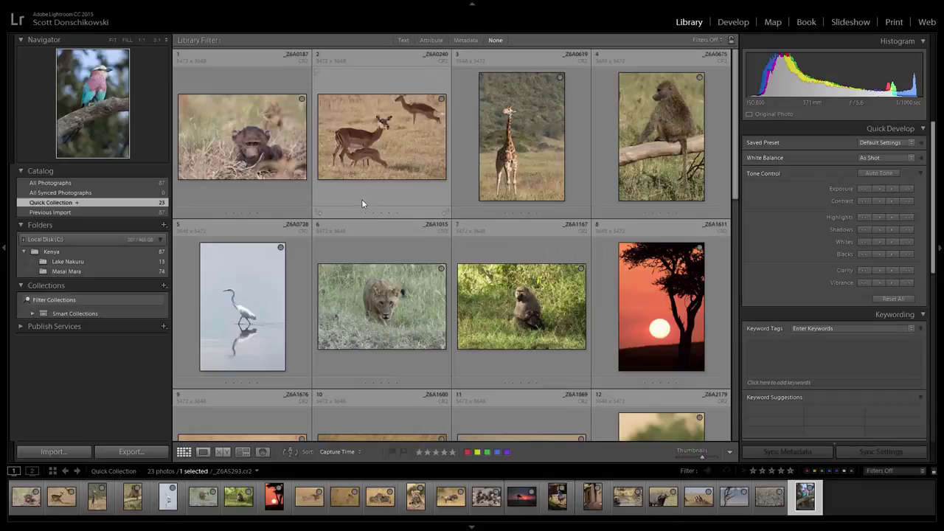
View the colorful bird photo _Z6A5293 in the Develop module, and return to the start of the Quick Collection grid.
{"action": "left_click", "coordinate": [734, 22]}
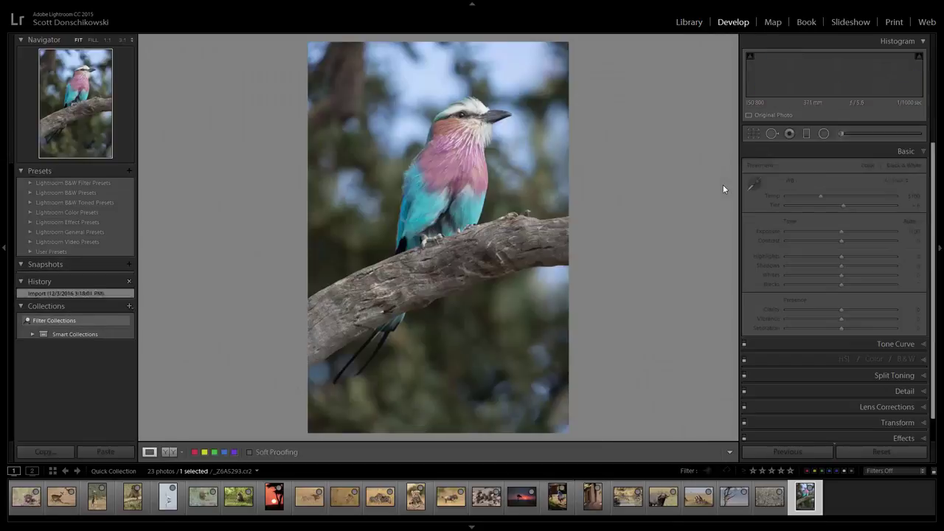
{"action": "key", "text": "g"}
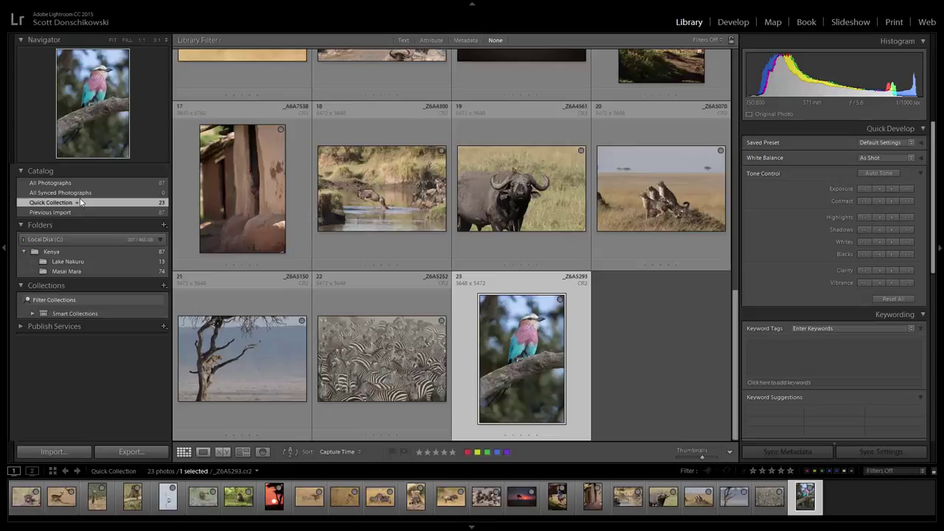
{"action": "scroll", "coordinate": [407, 227], "scroll_direction": "up", "scroll_amount": 10}
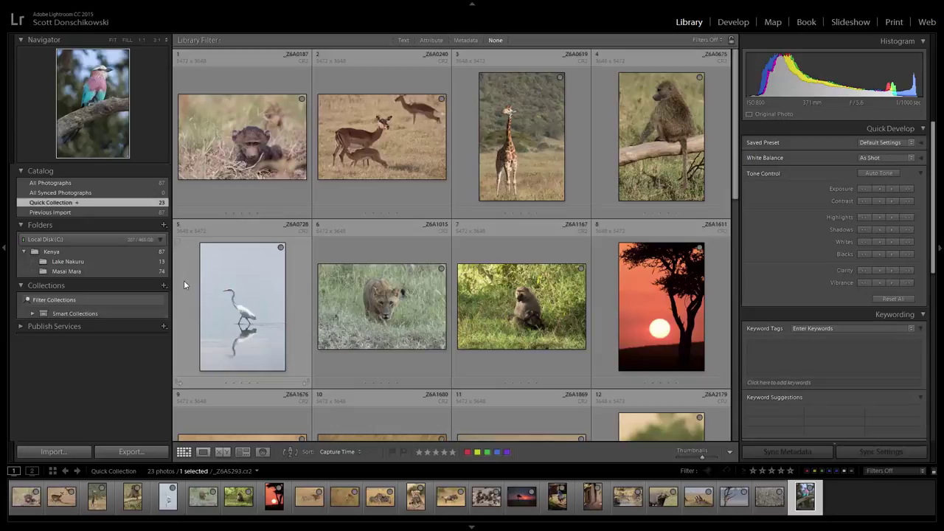
Create a collection named Kenya that includes all the photos in the Quick Collection.
{"action": "key", "text": "ctrl+a"}
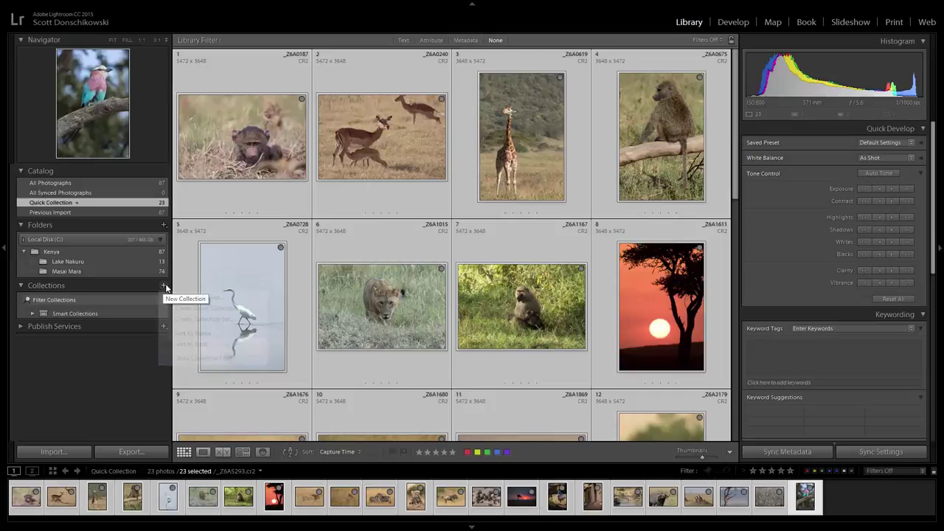
{"action": "left_click", "coordinate": [165, 287]}
{"action": "left_click", "coordinate": [184, 297]}
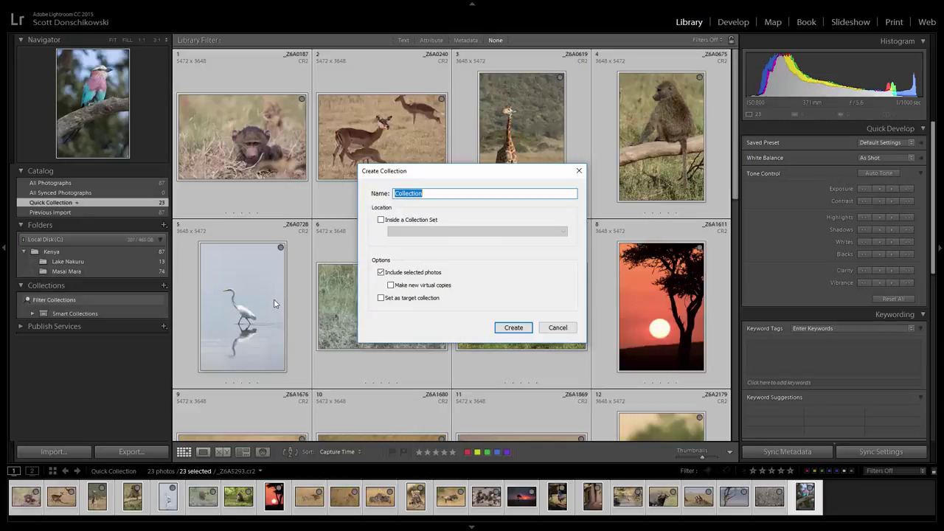
{"action": "type", "text": "Kenya"}
{"action": "left_click", "coordinate": [513, 328]}
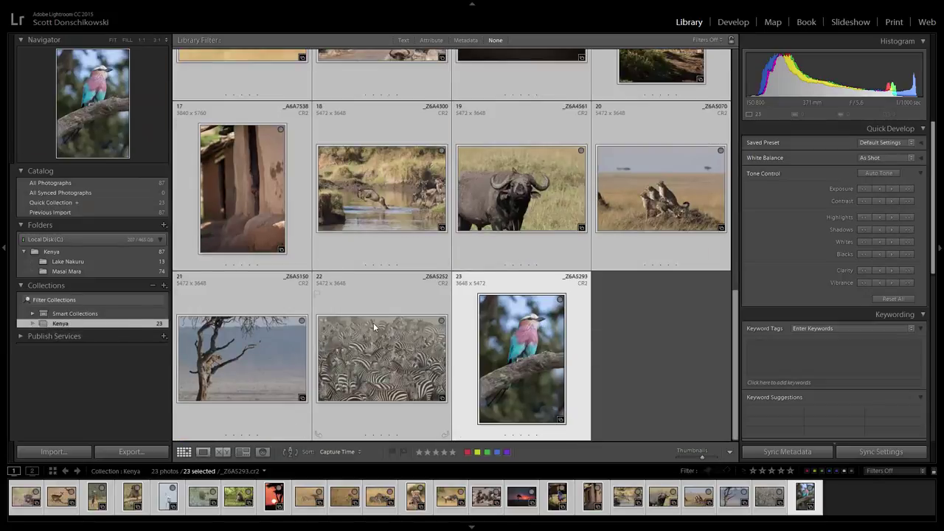
Remove all the selected Kenya photos from the Quick Collection, and check both the Quick Collection and the Kenya collection.
{"action": "scroll", "coordinate": [373, 323], "scroll_direction": "up", "scroll_amount": 6}
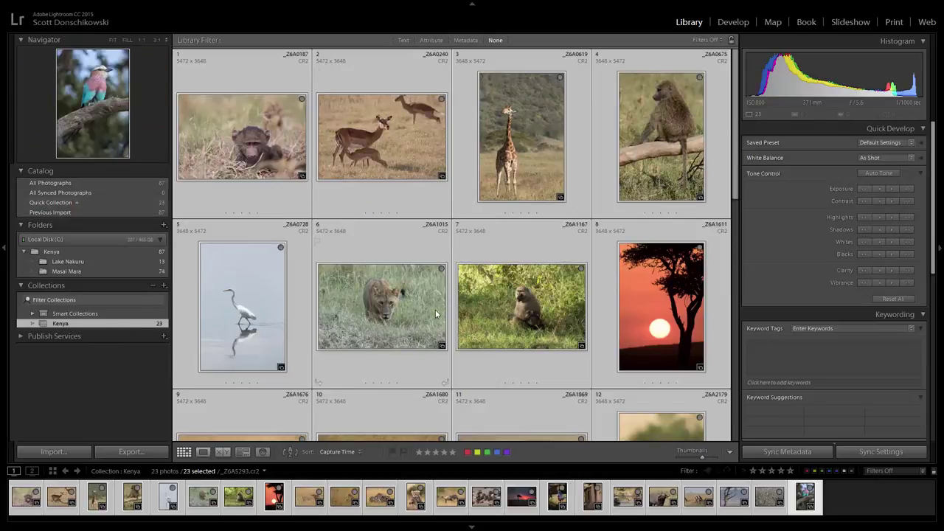
{"action": "mouse_move", "coordinate": [436, 314]}
{"action": "key", "text": "b"}
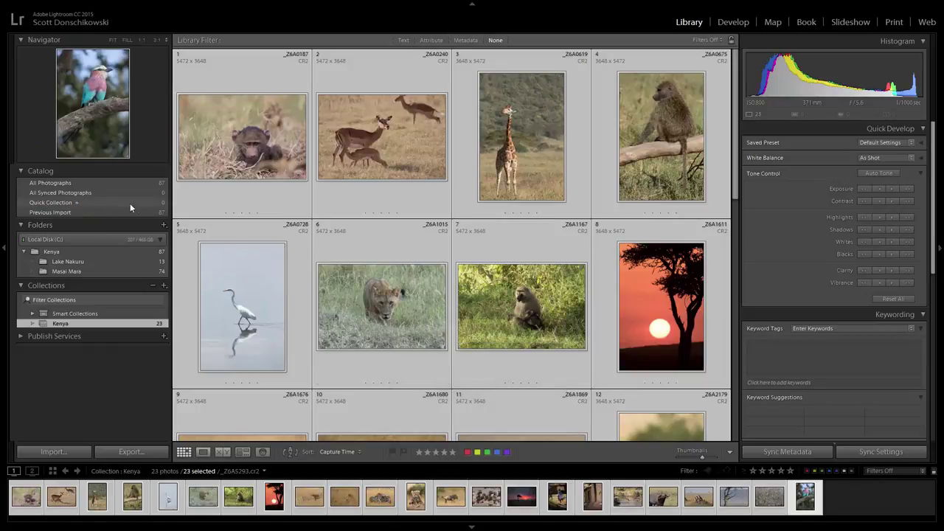
{"action": "left_click", "coordinate": [152, 202]}
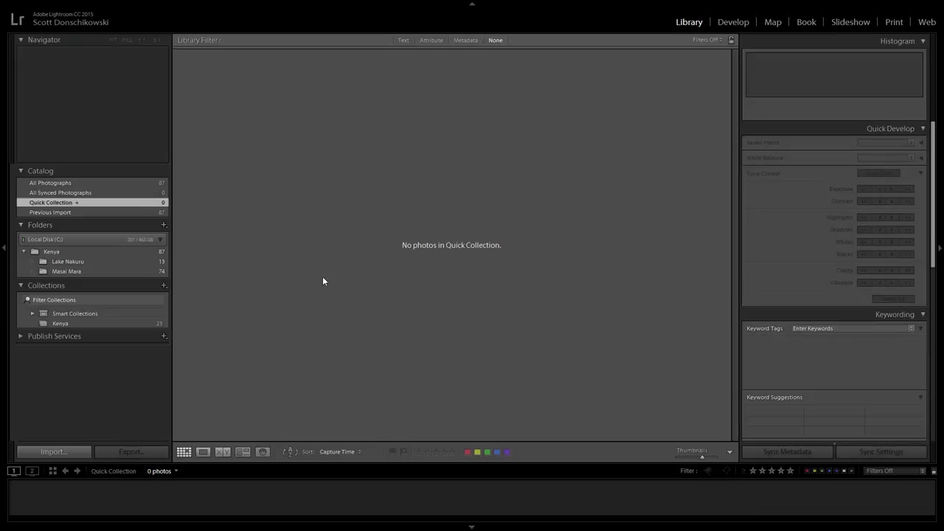
{"action": "left_click", "coordinate": [155, 324]}
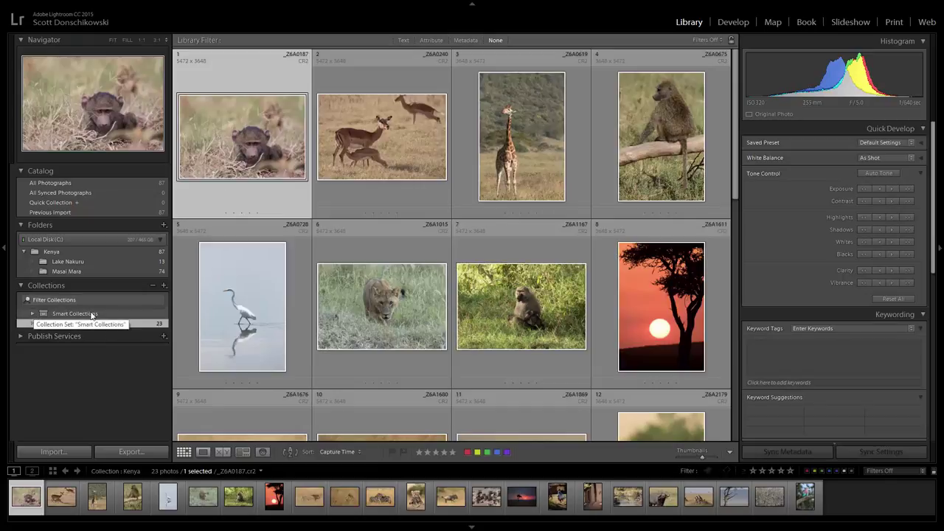
Expand the Smart Collections set and look at the Video Files, Recently Modified and Past Month collections.
{"action": "left_click", "coordinate": [32, 314]}
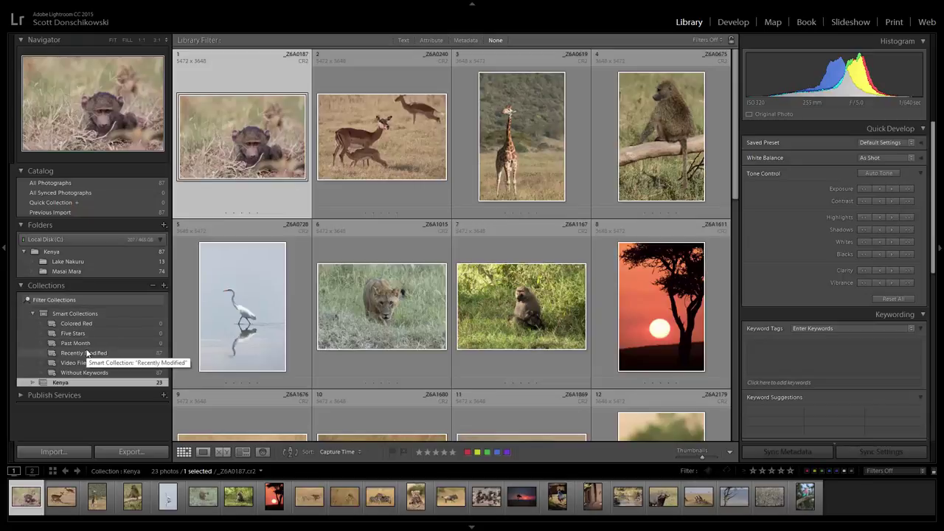
{"action": "left_click", "coordinate": [121, 362]}
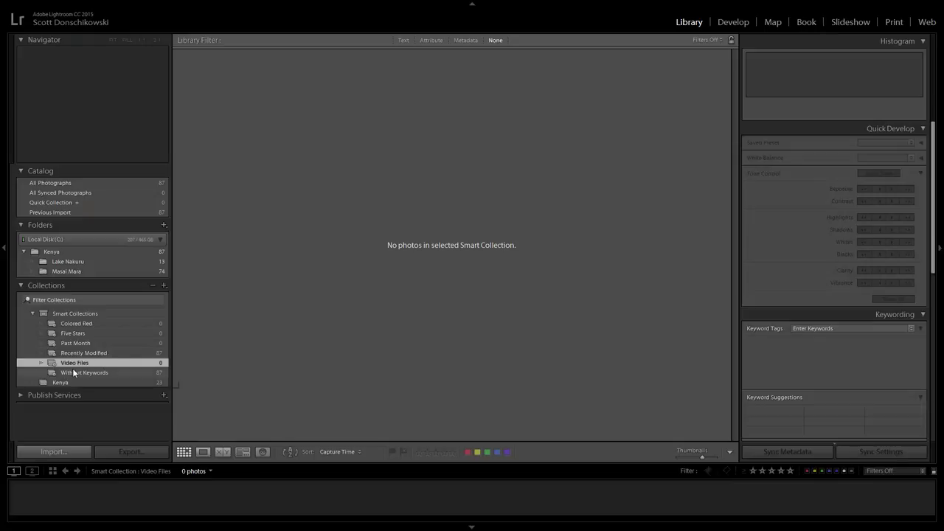
{"action": "left_click", "coordinate": [88, 352]}
{"action": "left_click", "coordinate": [118, 344]}
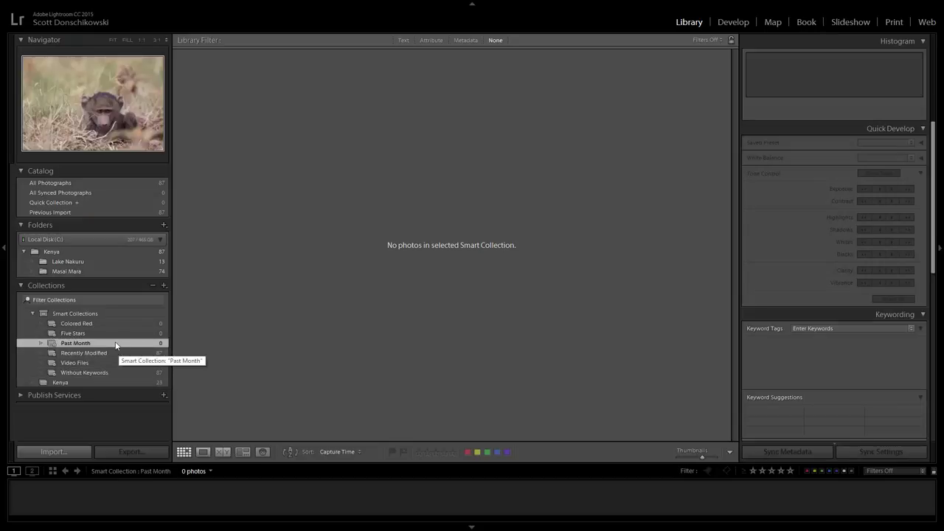
Examine the rule settings of the Past Month smart collection and leave them without saving.
{"action": "right_click", "coordinate": [78, 344]}
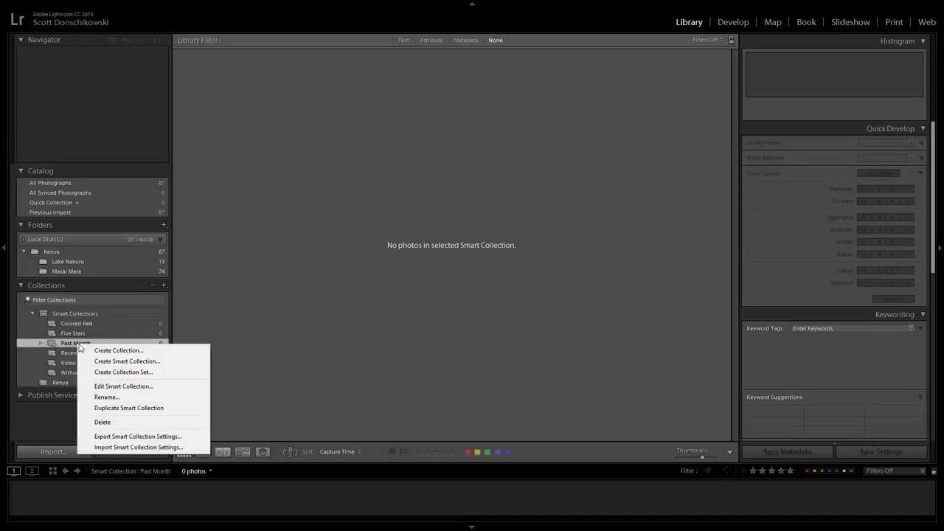
{"action": "left_click", "coordinate": [110, 387]}
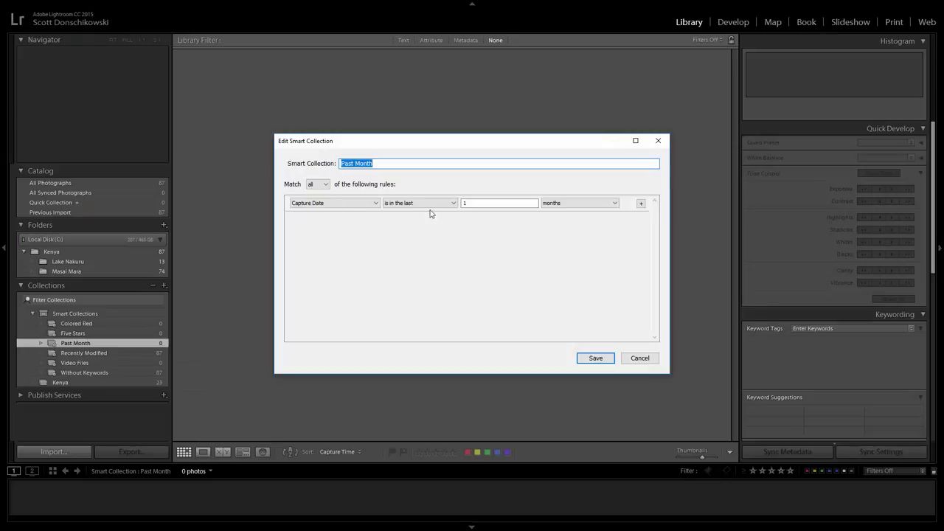
{"action": "left_click", "coordinate": [466, 203]}
{"action": "left_click", "coordinate": [634, 360]}
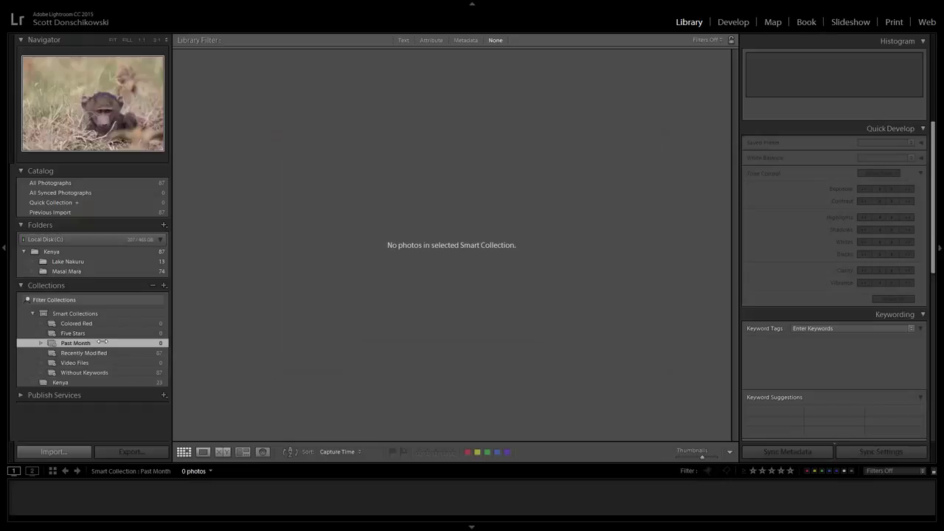
{"action": "left_click", "coordinate": [164, 286]}
{"action": "left_click", "coordinate": [197, 308]}
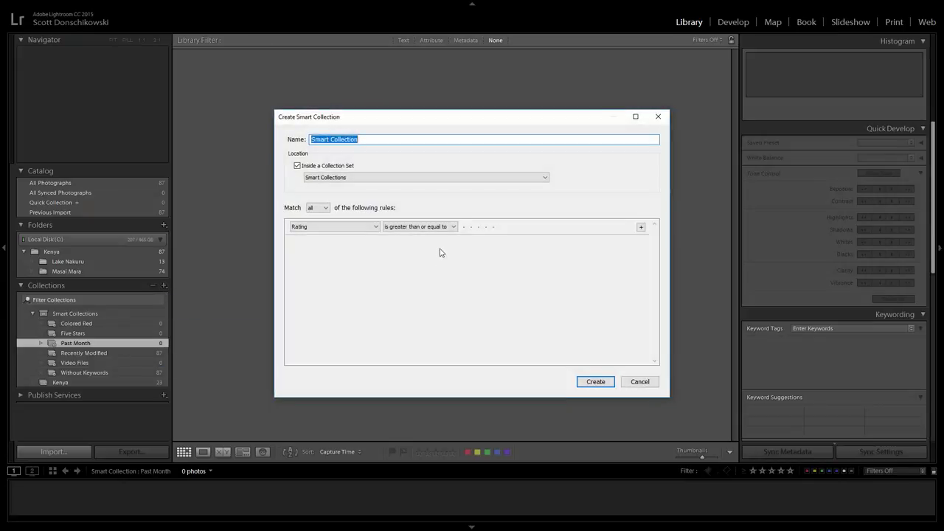
{"action": "type", "text": "7D Mark II"}
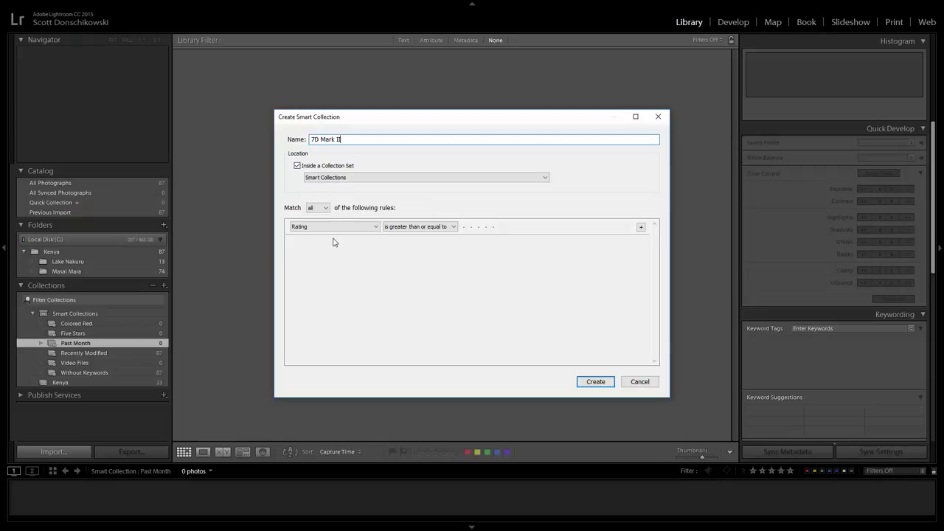
{"action": "left_click", "coordinate": [325, 208]}
{"action": "left_click", "coordinate": [317, 219]}
{"action": "left_click", "coordinate": [326, 211]}
{"action": "left_click", "coordinate": [374, 212]}
{"action": "left_click", "coordinate": [338, 228]}
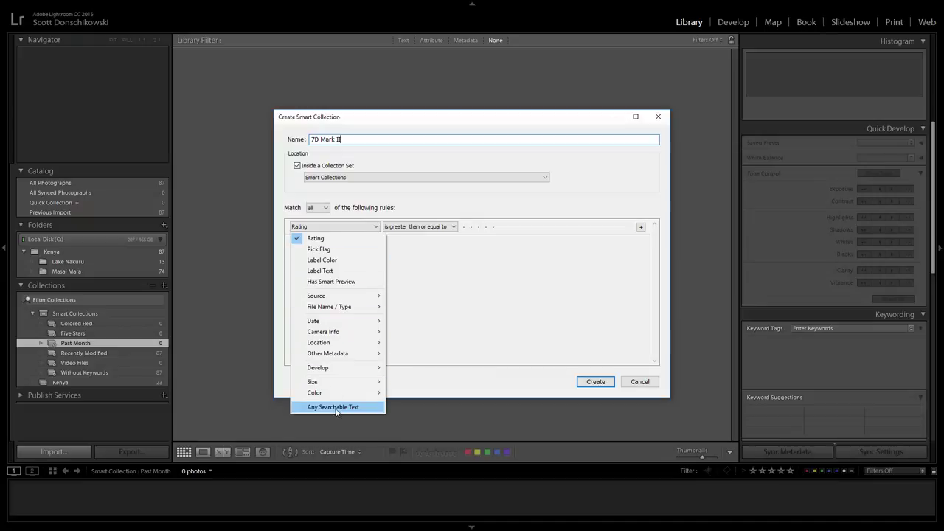
{"action": "mouse_move", "coordinate": [340, 334]}
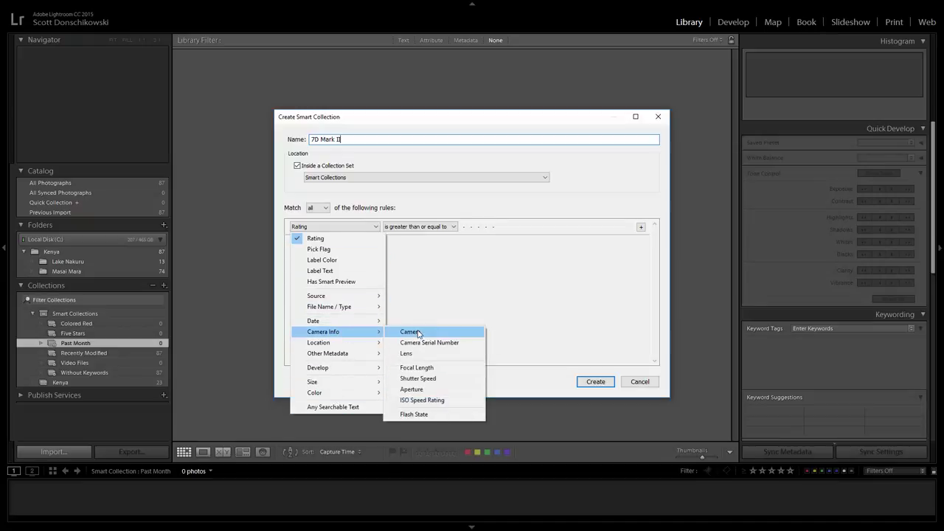
{"action": "left_click", "coordinate": [417, 333]}
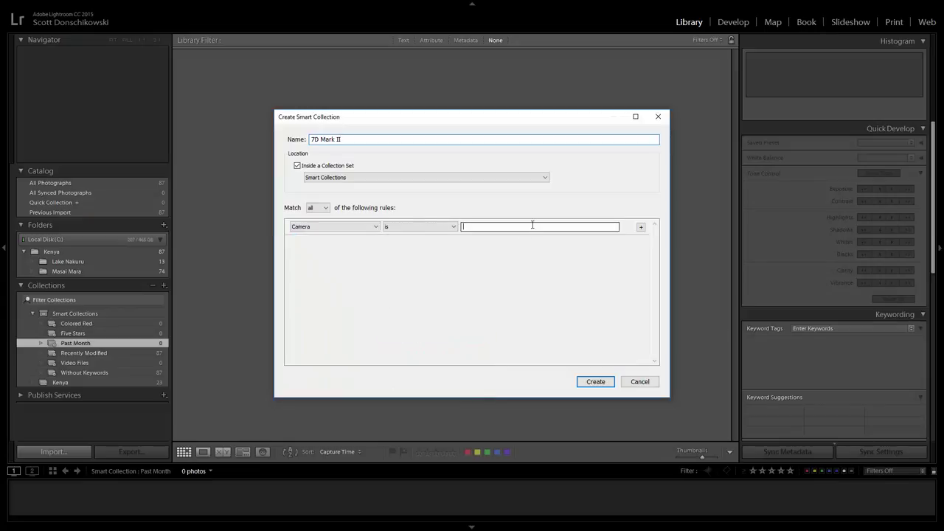
{"action": "left_click", "coordinate": [640, 382]}
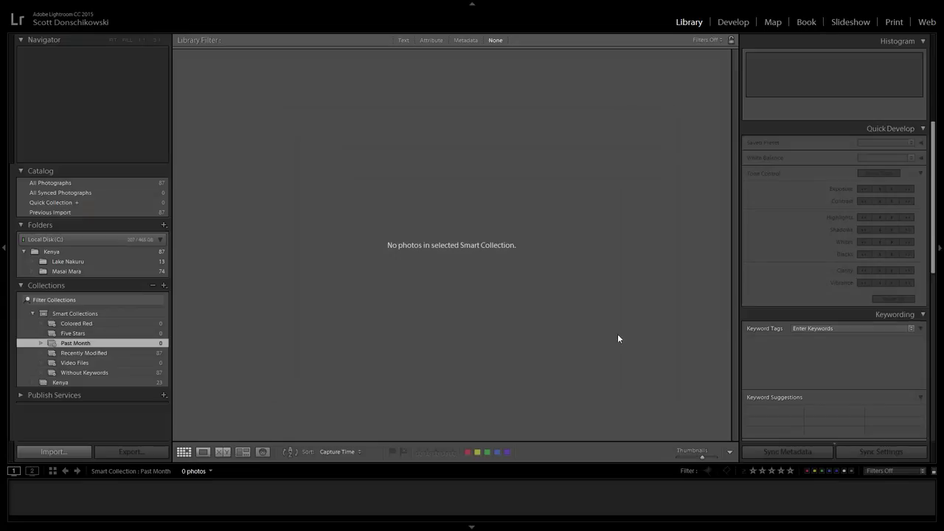
Select the sunset tree photo _Z6A1611 in the Masai Mara folder and check its camera model in the metadata.
{"action": "left_click", "coordinate": [87, 270]}
{"action": "left_click", "coordinate": [403, 289]}
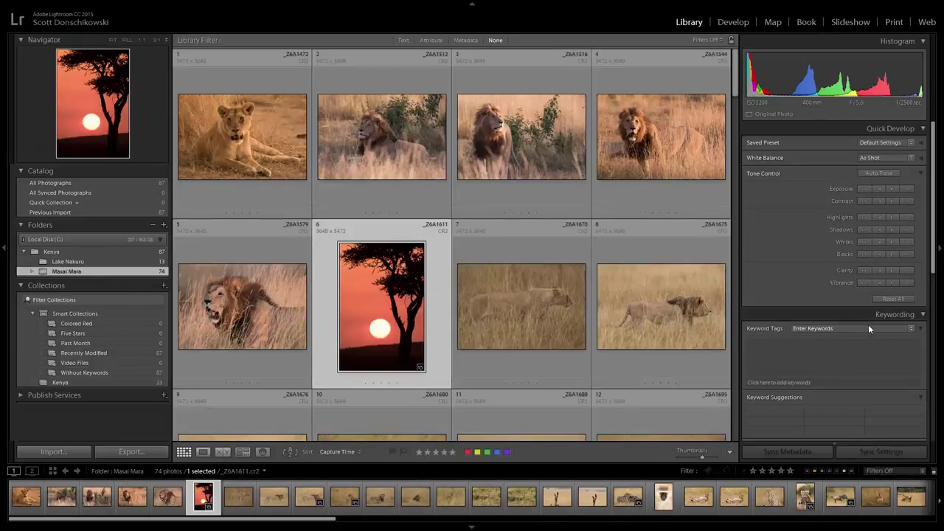
{"action": "scroll", "coordinate": [864, 326], "scroll_direction": "down", "scroll_amount": 2}
{"action": "scroll", "coordinate": [933, 308], "scroll_direction": "down", "scroll_amount": 10}
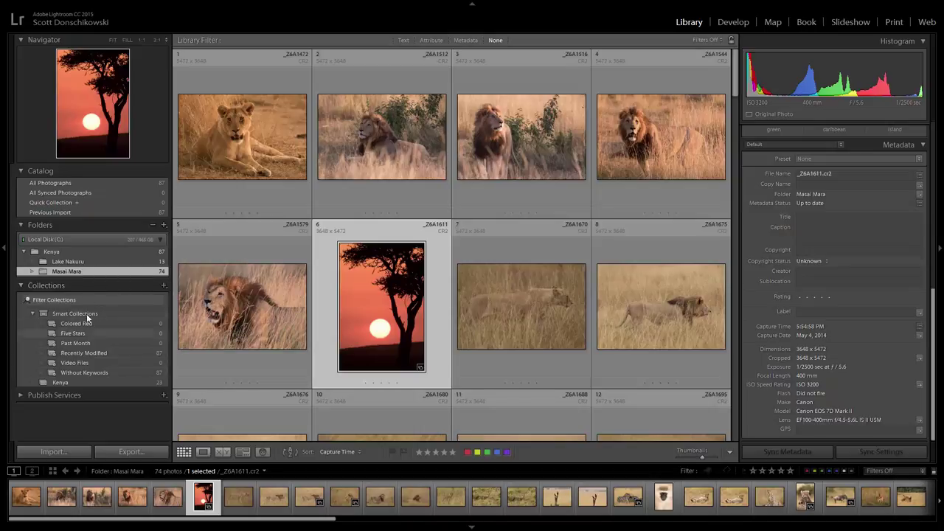
Create a smart collection named 7D Mark II outside any set, with the rule Camera contains all "7D Mark II".
{"action": "left_click", "coordinate": [164, 285]}
{"action": "left_click", "coordinate": [193, 307]}
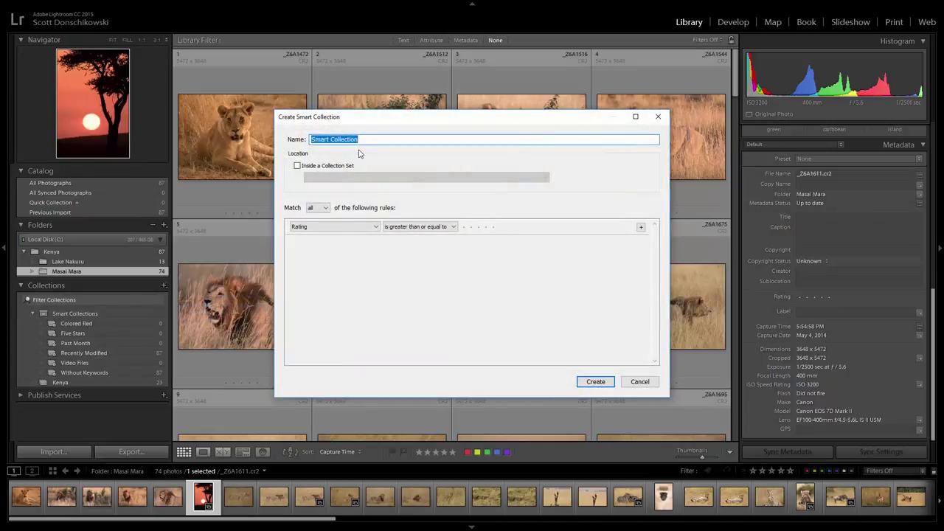
{"action": "type", "text": "7D Mark II"}
{"action": "left_click", "coordinate": [324, 229]}
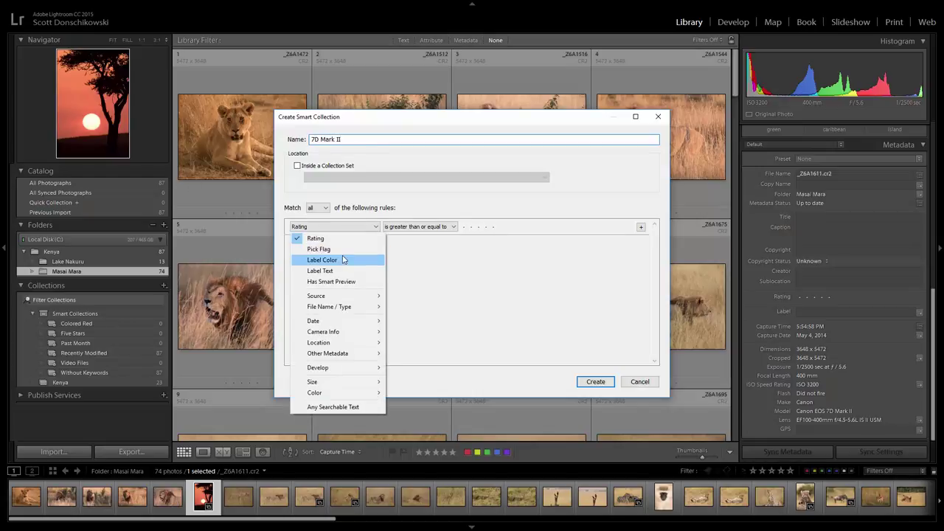
{"action": "mouse_move", "coordinate": [350, 333]}
{"action": "left_click", "coordinate": [409, 332]}
{"action": "left_click", "coordinate": [404, 229]}
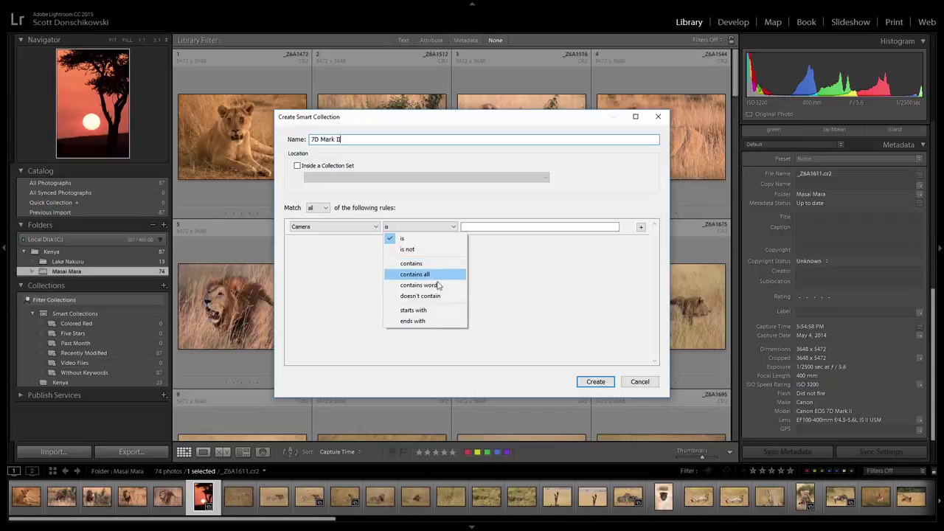
{"action": "left_click", "coordinate": [437, 276]}
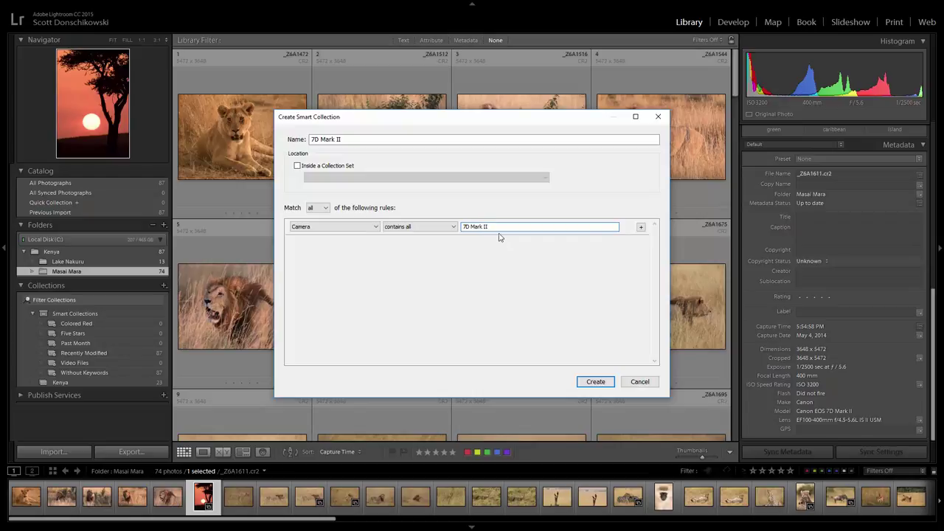
{"action": "left_click", "coordinate": [597, 382]}
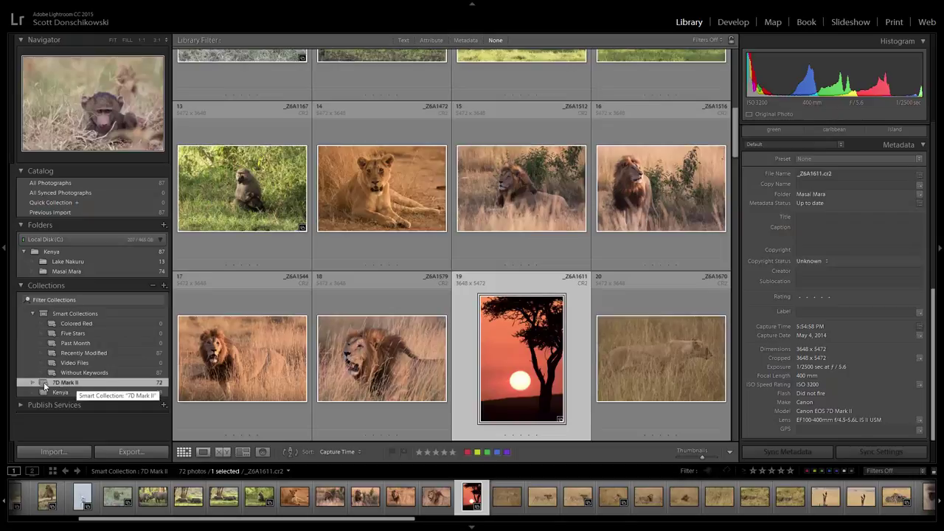
Move the 7D Mark II smart collection into the Smart Collections set, then collapse and select that set.
{"action": "left_click_drag", "start_coordinate": [42, 385], "coordinate": [77, 318]}
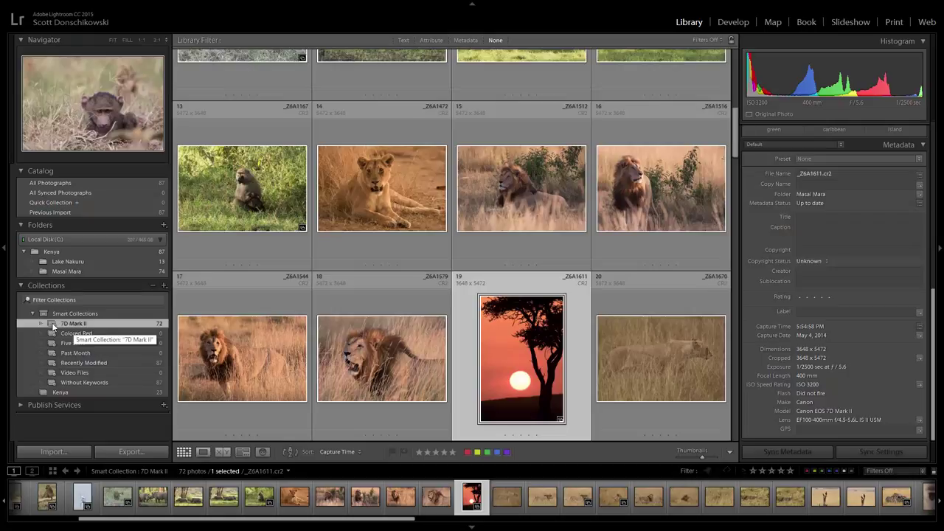
{"action": "left_click_drag", "start_coordinate": [54, 326], "coordinate": [31, 392]}
{"action": "left_click", "coordinate": [34, 314]}
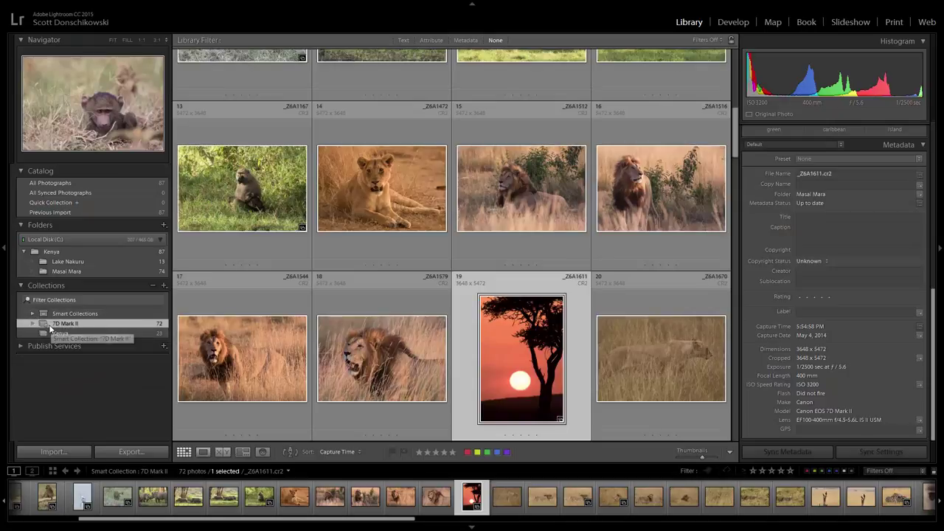
{"action": "left_click", "coordinate": [33, 313]}
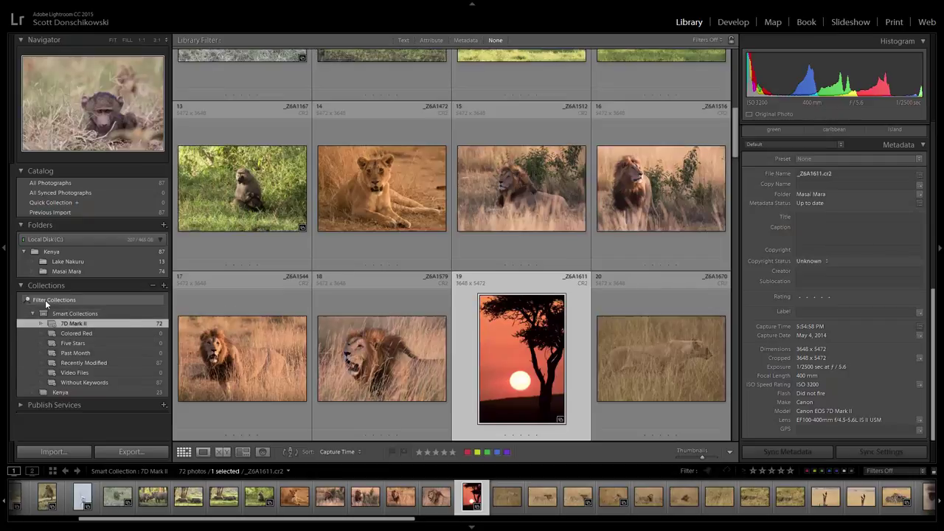
{"action": "left_click", "coordinate": [32, 315]}
{"action": "left_click", "coordinate": [49, 315]}
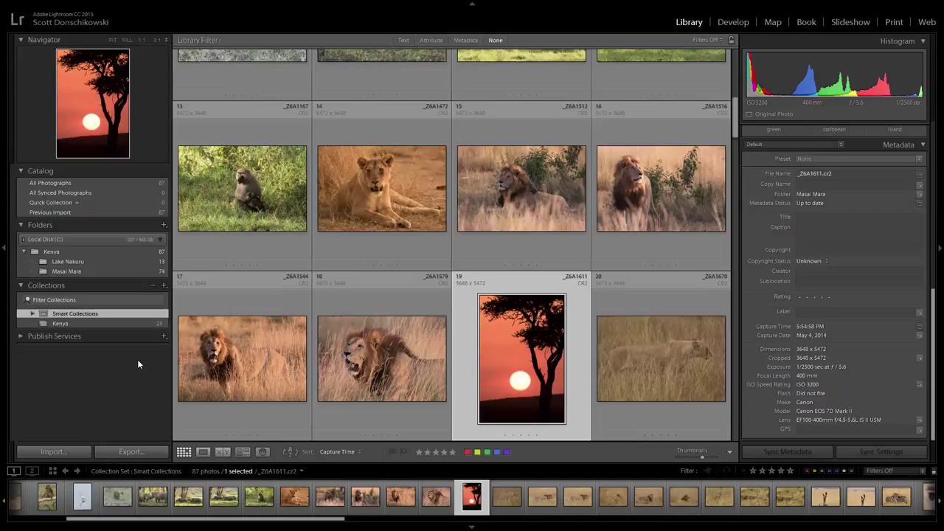
Create a top-level collection set named Website that is not inside another collection set.
{"action": "left_click", "coordinate": [164, 285]}
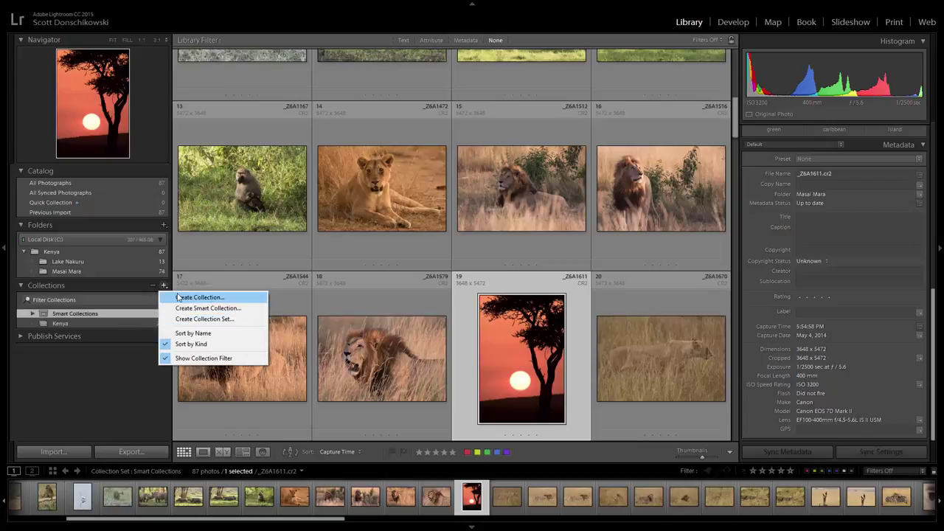
{"action": "left_click", "coordinate": [184, 318]}
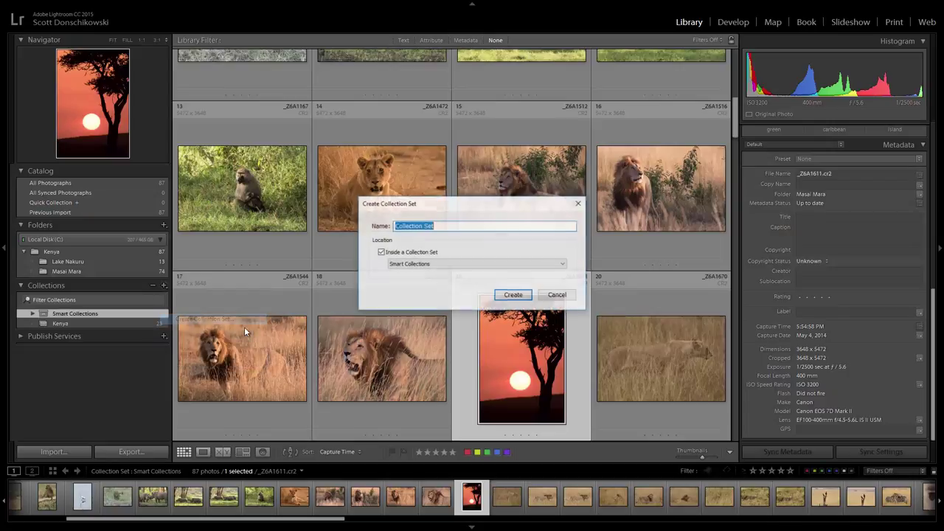
{"action": "type", "text": "Wesite"}
{"action": "key", "text": "Left"}
{"action": "key", "text": "Left"}
{"action": "key", "text": "Left"}
{"action": "key", "text": "Left"}
{"action": "type", "text": "b"}
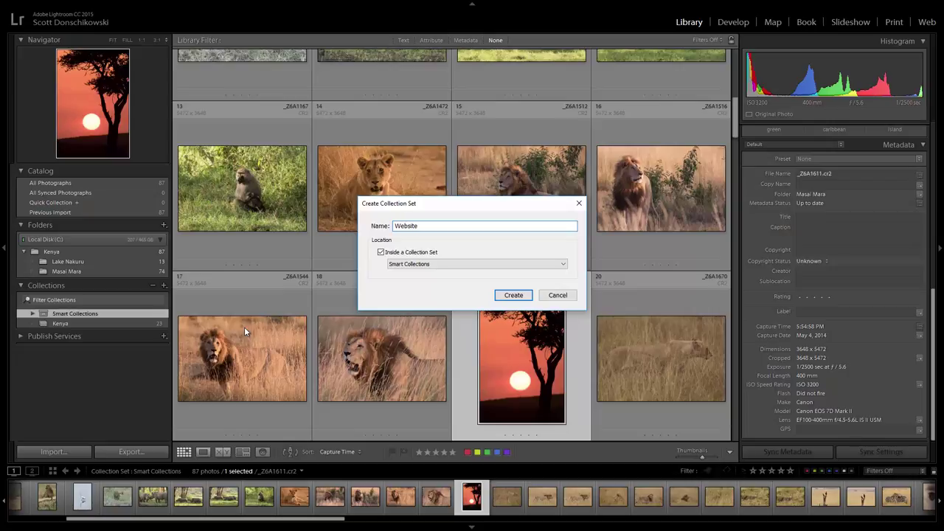
{"action": "left_click", "coordinate": [411, 253]}
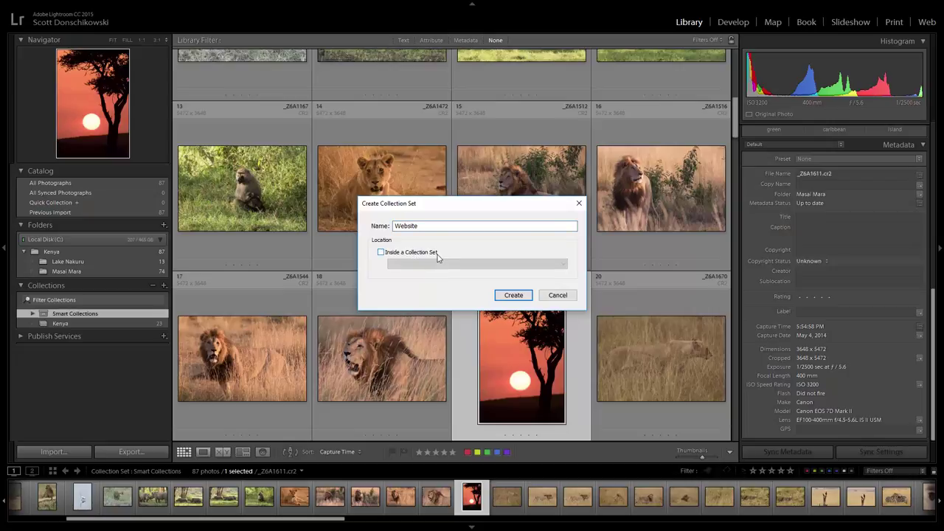
{"action": "left_click", "coordinate": [508, 296]}
Create a collection named Landscape inside the Website collection set.
{"action": "mouse_move", "coordinate": [59, 333]}
{"action": "left_mouse_down"}
{"action": "mouse_move", "coordinate": [33, 322]}
{"action": "mouse_move", "coordinate": [47, 325]}
{"action": "left_mouse_up"}
{"action": "left_click", "coordinate": [62, 323]}
{"action": "left_click", "coordinate": [163, 285]}
{"action": "left_click", "coordinate": [184, 297]}
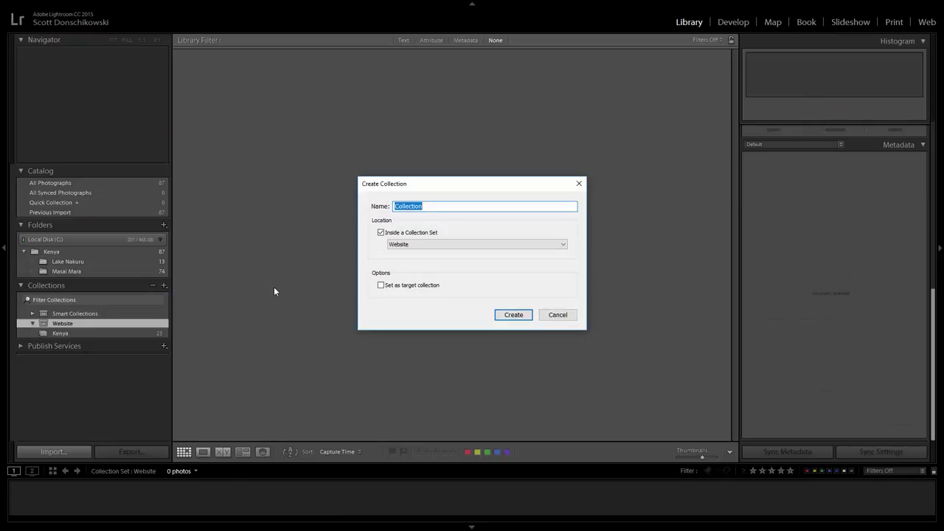
{"action": "type", "text": "Landscape"}
{"action": "key", "text": "Return"}
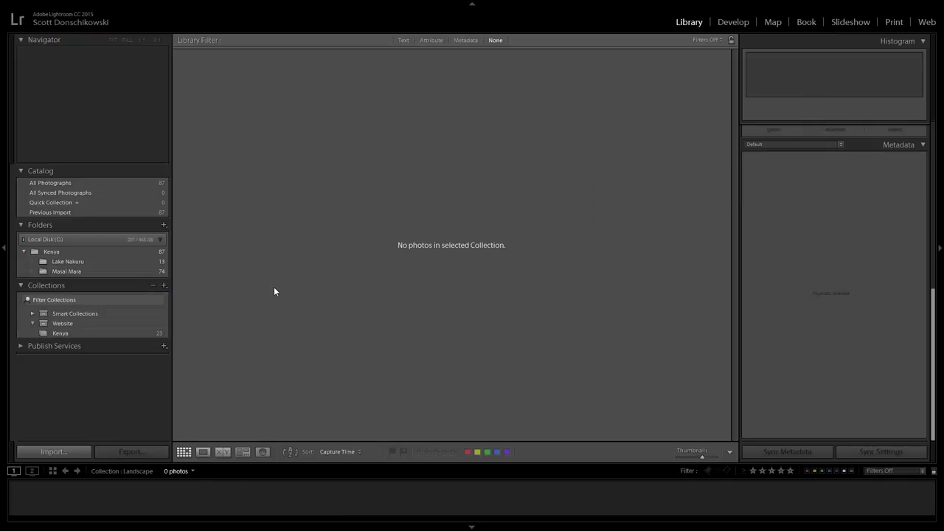
Create a collection named Wildlife inside the Website collection set.
{"action": "left_click", "coordinate": [118, 324]}
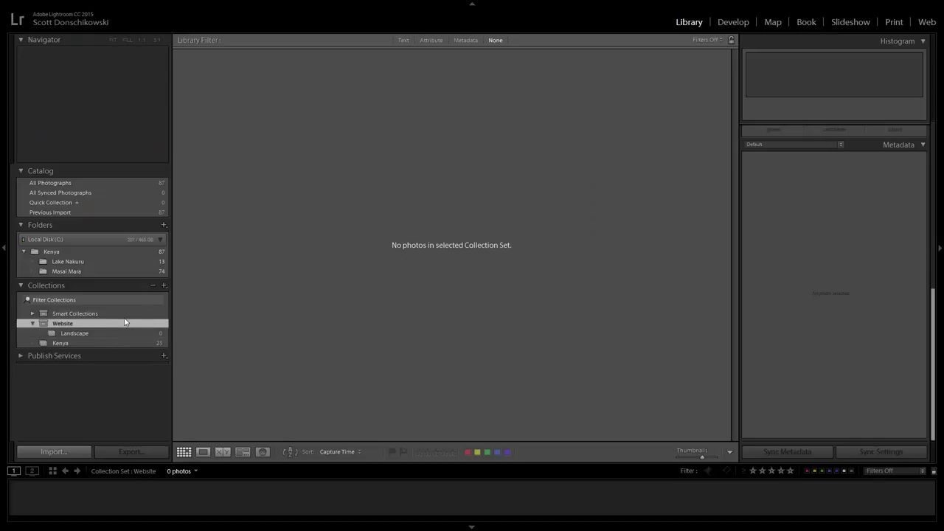
{"action": "left_click", "coordinate": [163, 285]}
{"action": "left_click", "coordinate": [200, 297]}
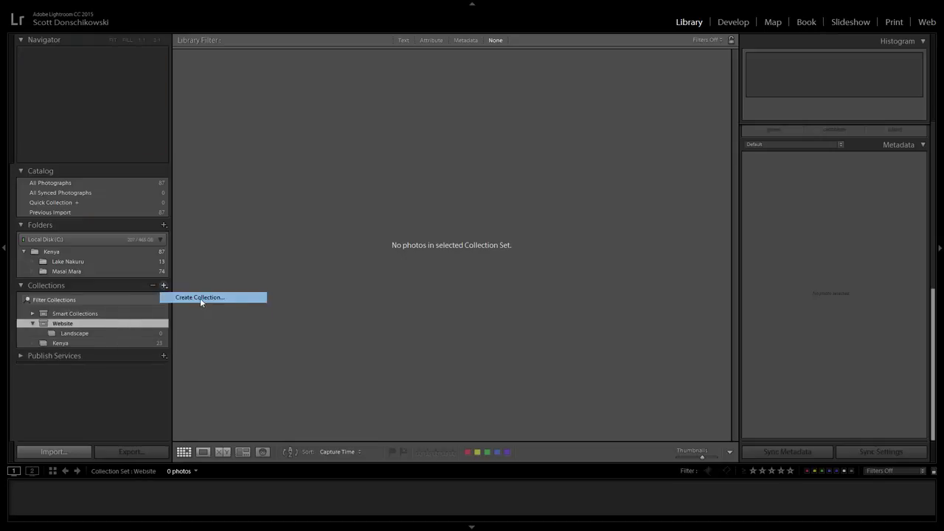
{"action": "type", "text": "Wildlife"}
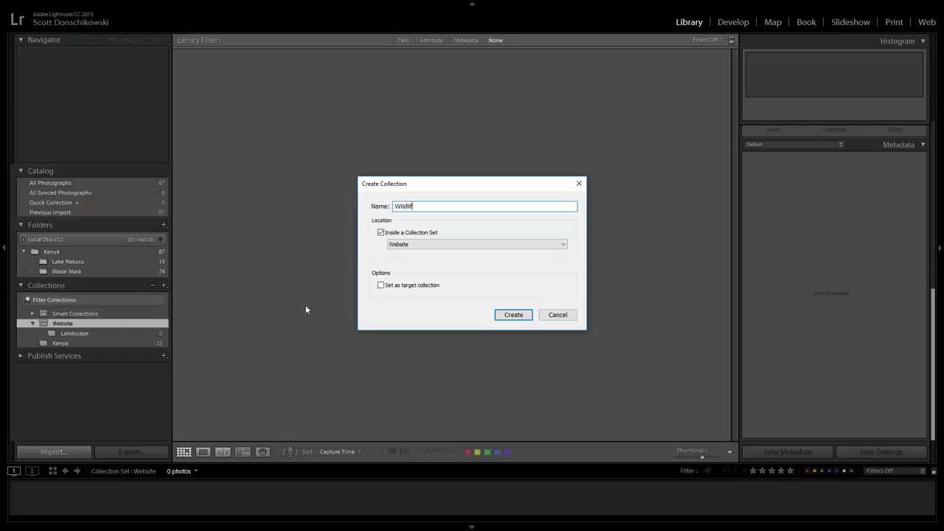
{"action": "key", "text": "Return"}
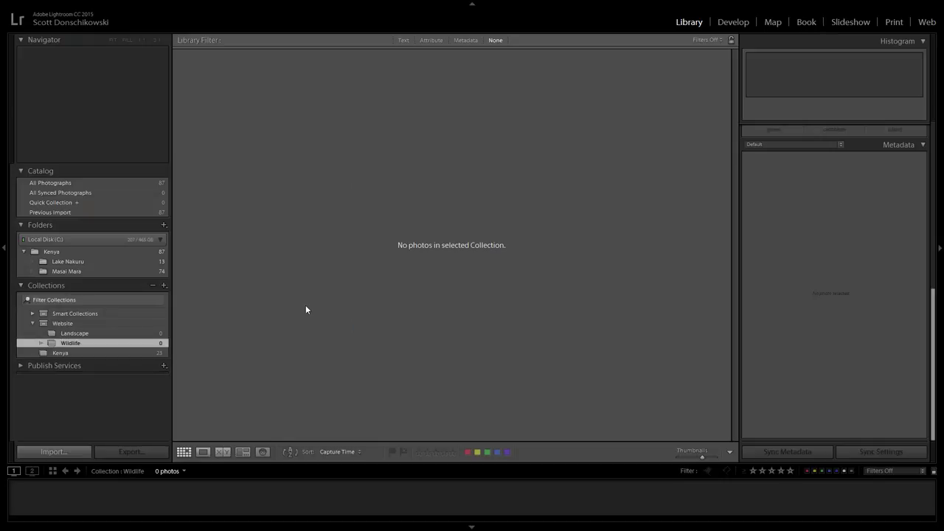
Add the two-zebra photo _Z6A1869 from the Kenya collection to the Wildlife collection in the Website set.
{"action": "left_click", "coordinate": [33, 324]}
{"action": "left_click", "coordinate": [85, 333]}
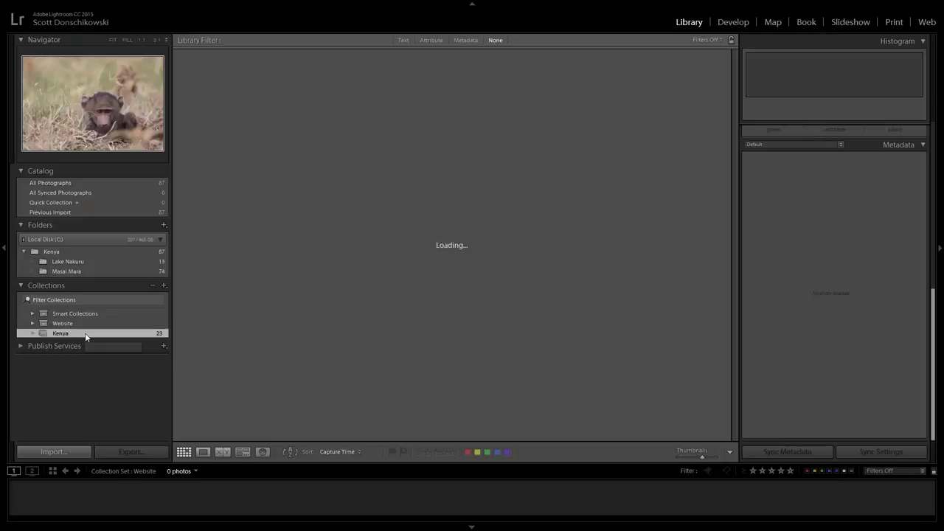
{"action": "left_click", "coordinate": [33, 323]}
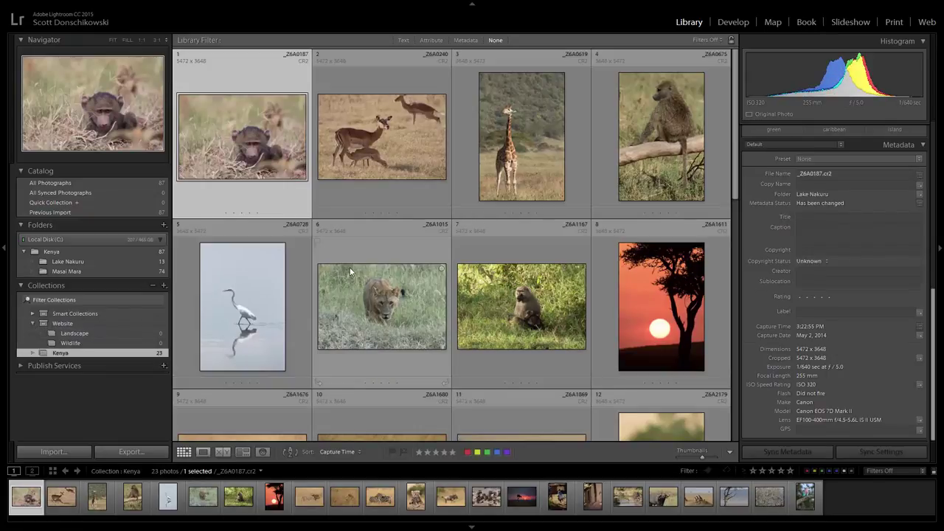
{"action": "mouse_move", "coordinate": [350, 269]}
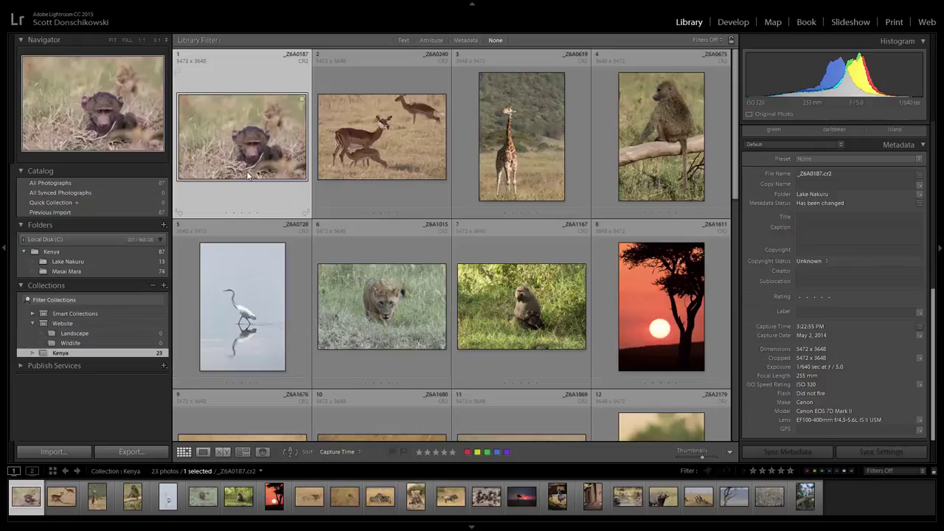
{"action": "scroll", "coordinate": [465, 315], "scroll_direction": "down", "scroll_amount": 4}
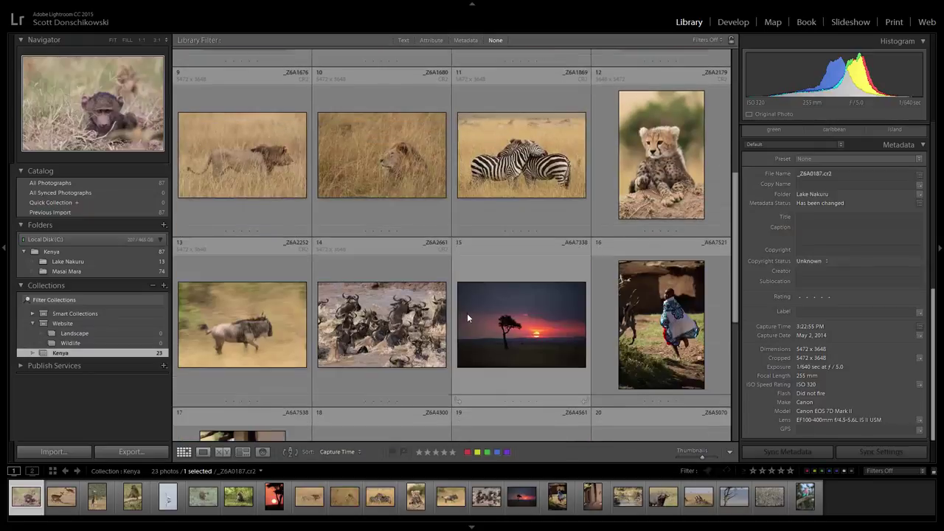
{"action": "left_click_drag", "start_coordinate": [525, 175], "coordinate": [70, 344]}
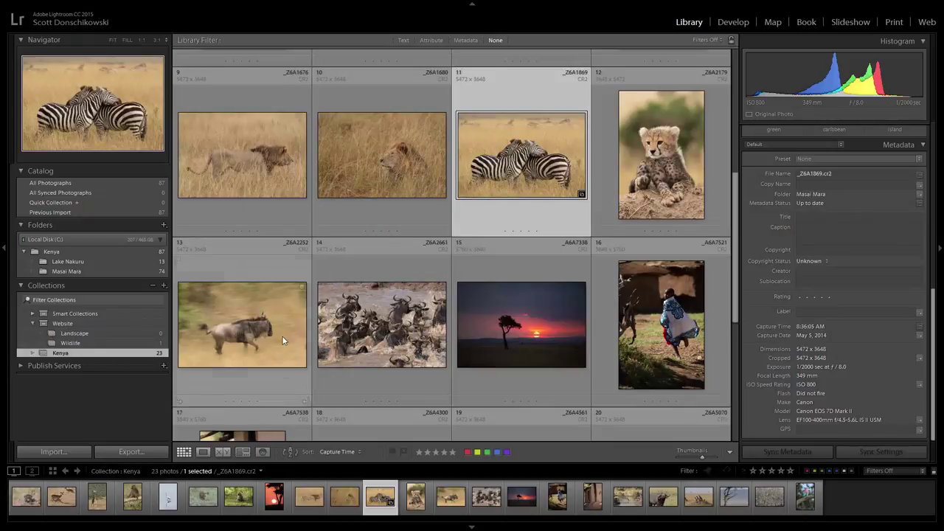
Check the Wildlife collection's contents, collapse the Website set and return to the Kenya collection.
{"action": "left_click", "coordinate": [74, 344]}
{"action": "left_click", "coordinate": [131, 324]}
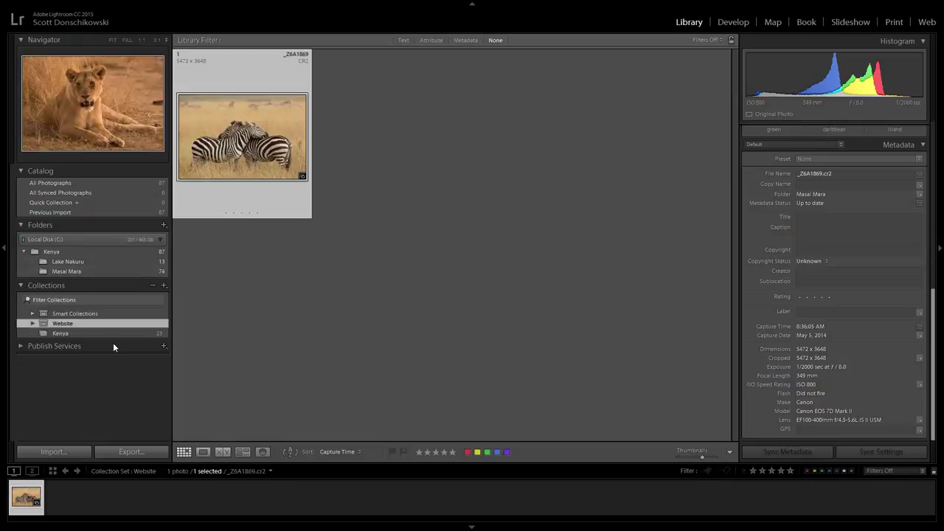
{"action": "left_click", "coordinate": [92, 334]}
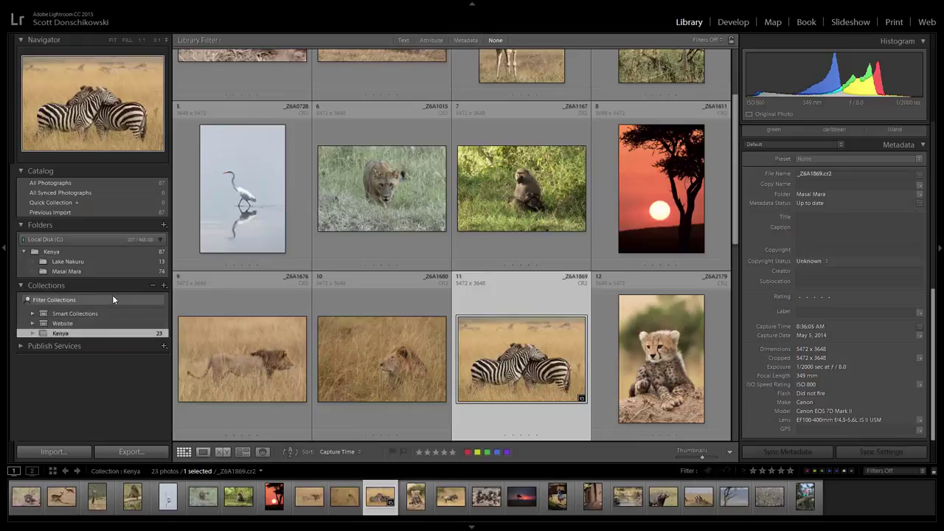
Create a top-level collection named kenya 2 that includes photo _Z6A1781 as a new virtual copy.
{"action": "left_click", "coordinate": [98, 211]}
{"action": "left_click", "coordinate": [383, 203]}
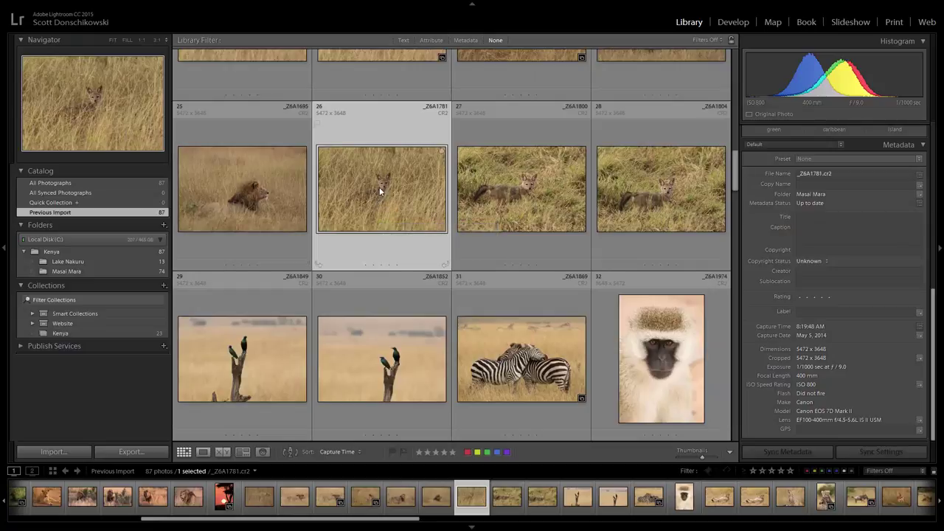
{"action": "left_click", "coordinate": [163, 285]}
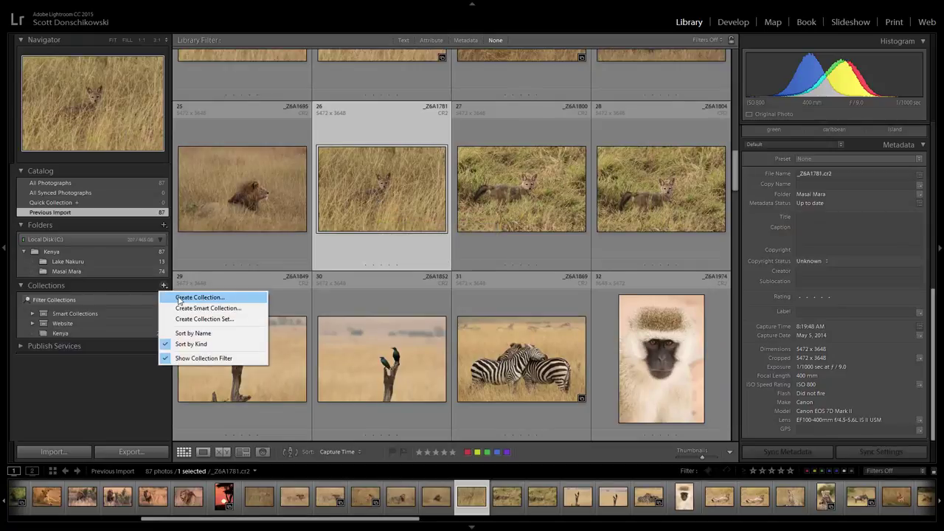
{"action": "left_click", "coordinate": [198, 298]}
{"action": "type", "text": "kenay 2"}
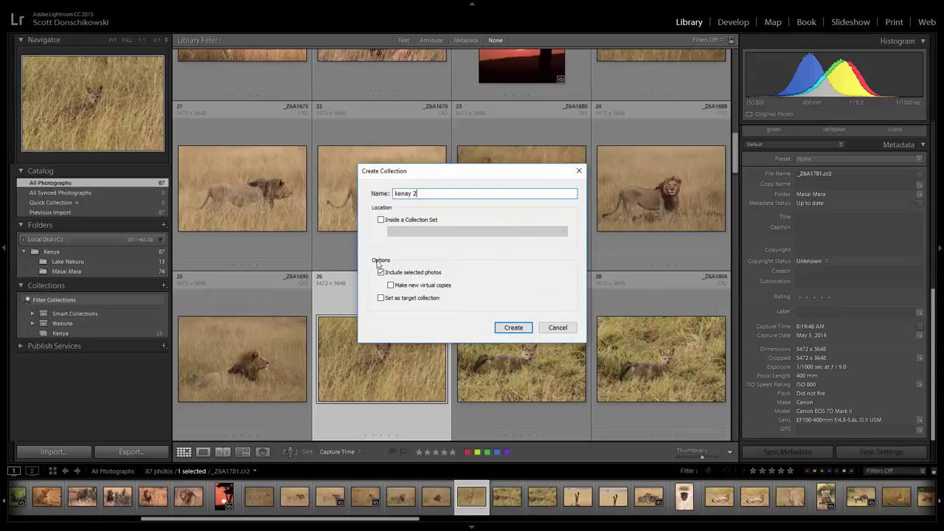
{"action": "left_click", "coordinate": [413, 193]}
{"action": "key", "text": "BackSpace"}
{"action": "type", "text": "y"}
{"action": "left_click", "coordinate": [512, 328]}
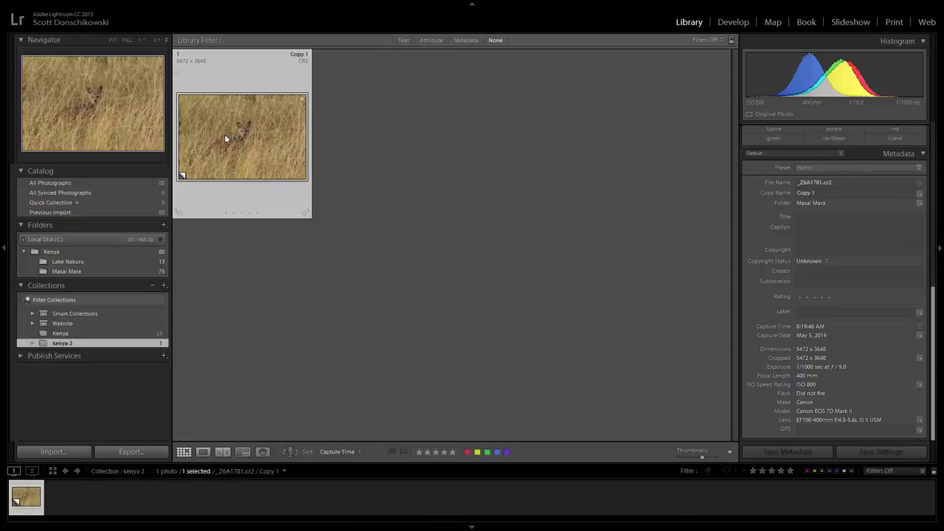
Remove the virtual copy of photo _Z6A1781 from the Masai Mara folder.
{"action": "left_click", "coordinate": [136, 271]}
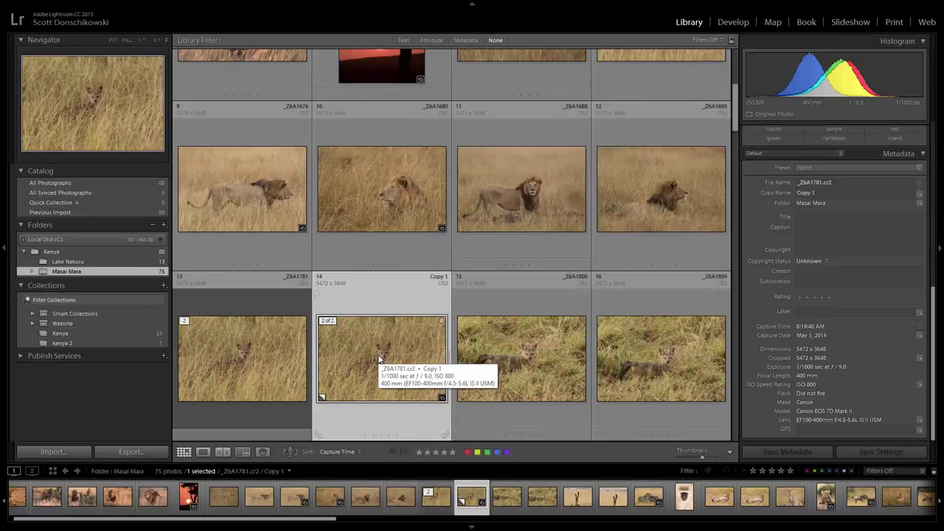
{"action": "key", "text": "Delete"}
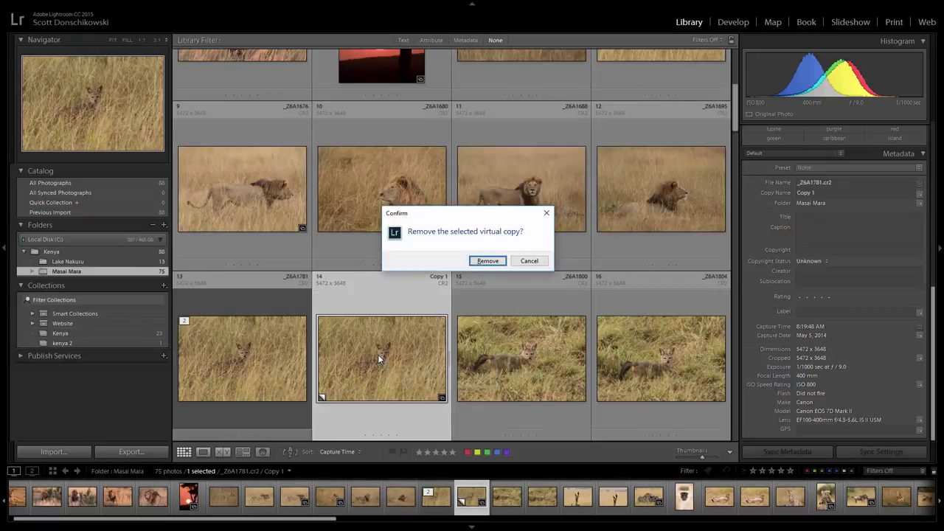
{"action": "left_click", "coordinate": [487, 261]}
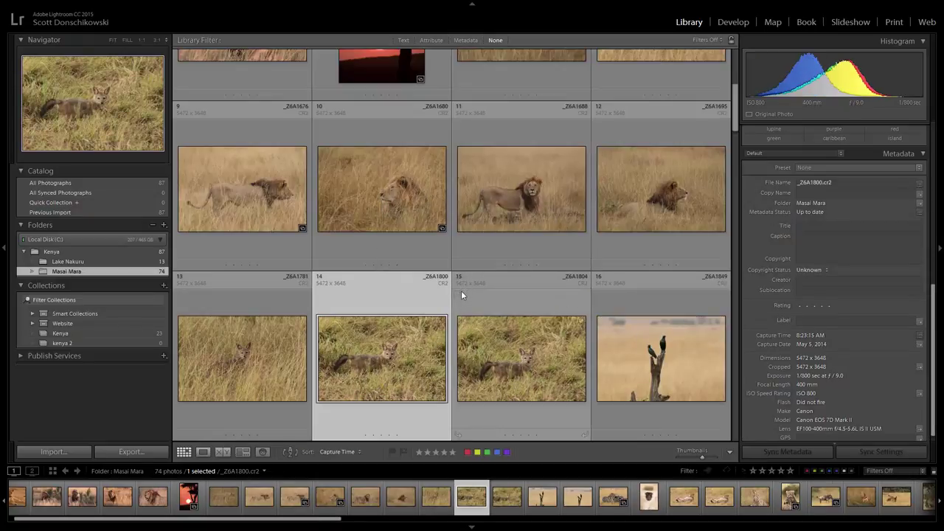
Delete the kenya 2 collection.
{"action": "left_click", "coordinate": [75, 341]}
{"action": "right_click", "coordinate": [82, 344]}
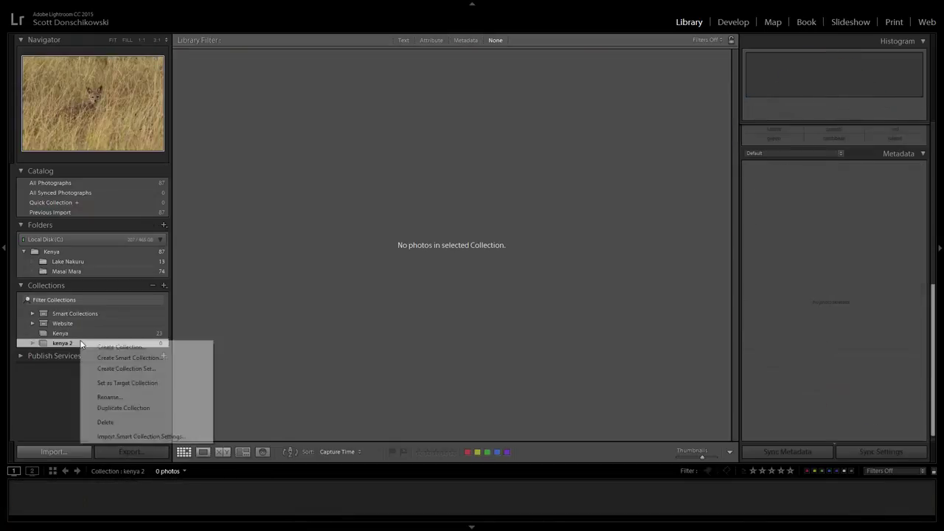
{"action": "left_click", "coordinate": [118, 422]}
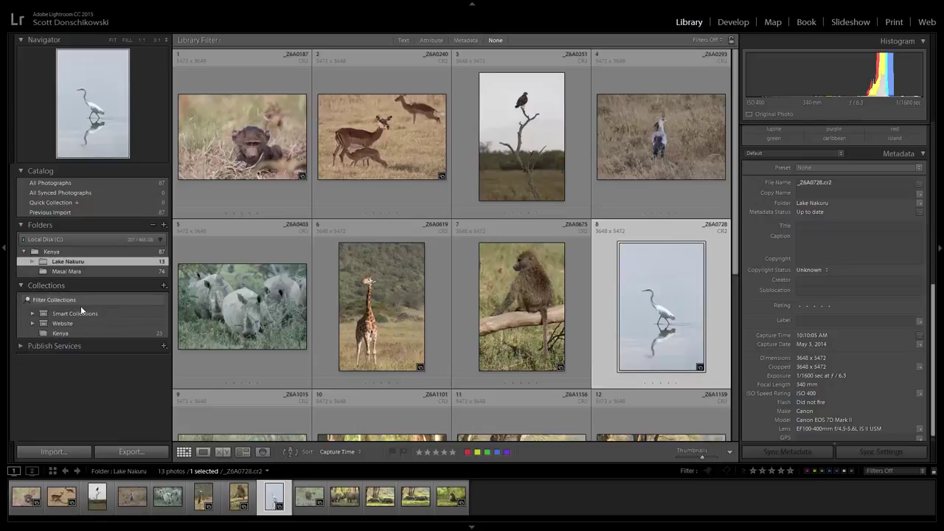
Remove the white wading bird photo _Z6A0728 from the Kenya collection, and undo the removal.
{"action": "left_click", "coordinate": [118, 333]}
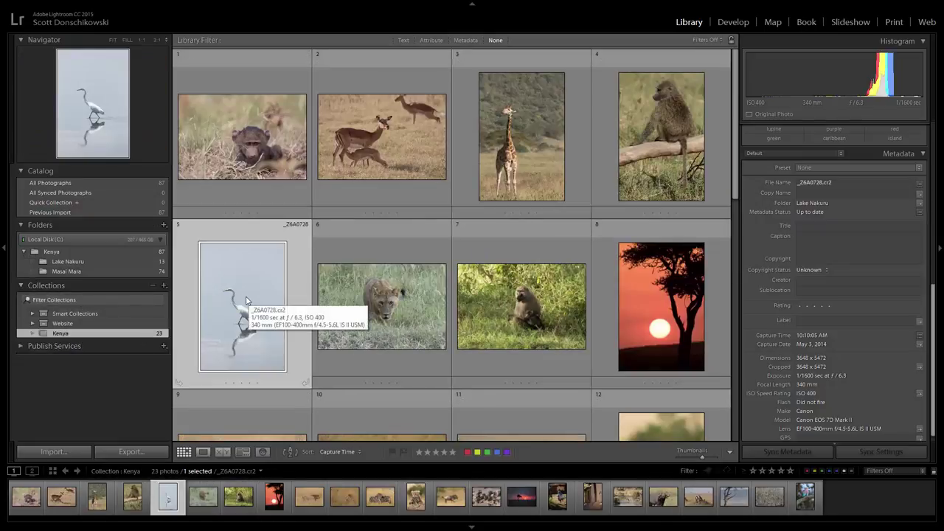
{"action": "key", "text": "Delete"}
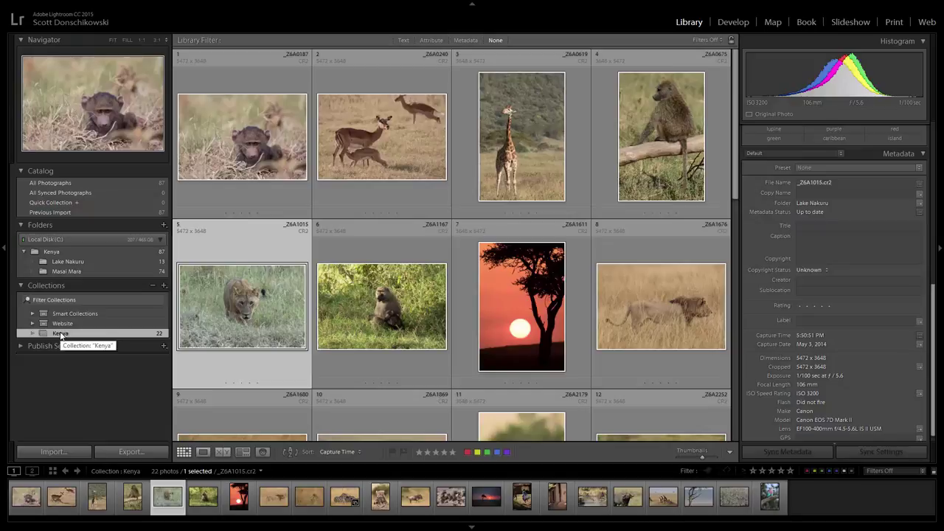
{"action": "key", "text": "ctrl+z"}
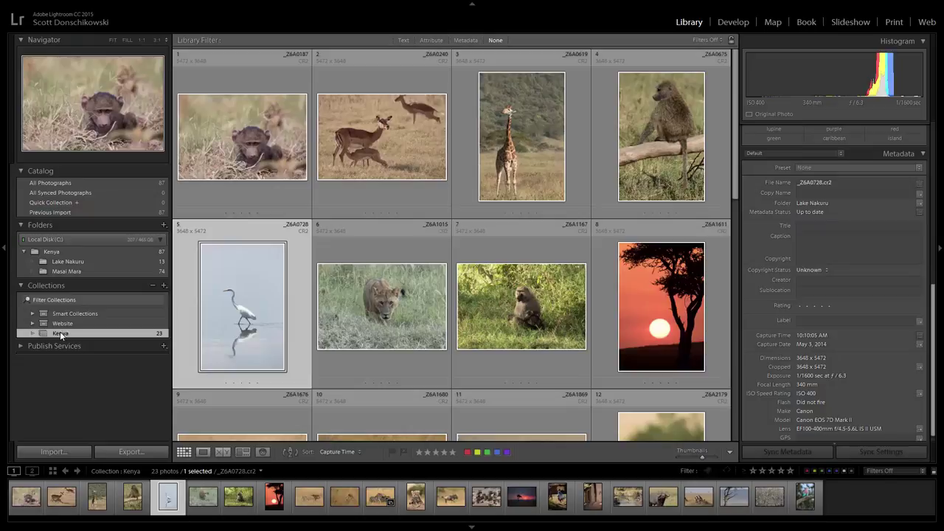
Start deleting the bird photo _Z6A0728 from the Lake Nakuru folder, and dismiss the deletion without removing it.
{"action": "left_click", "coordinate": [67, 261]}
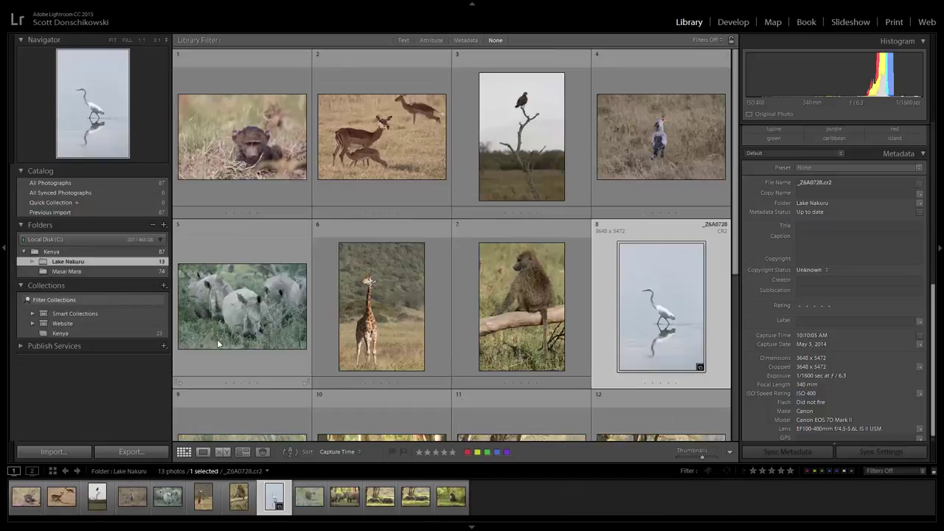
{"action": "key", "text": "Delete"}
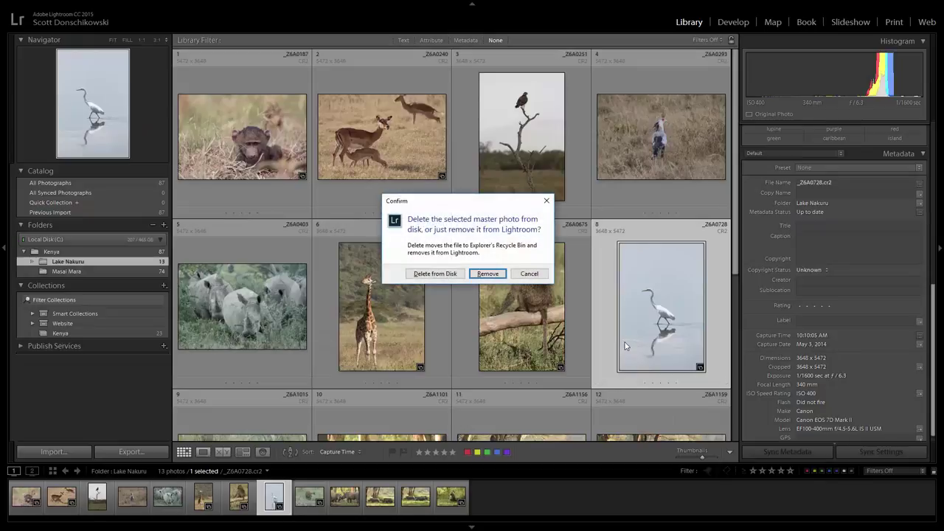
{"action": "left_click", "coordinate": [487, 274]}
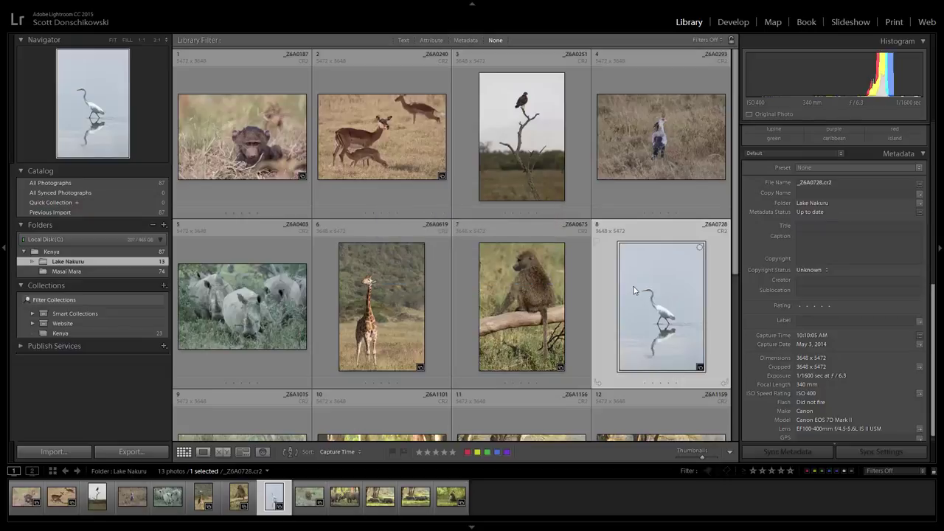
Start deleting the first eight Lake Nakuru photos together, cancel it, and select only the baboon photo _Z6A0675.
{"action": "left_click", "coordinate": [242, 136]}
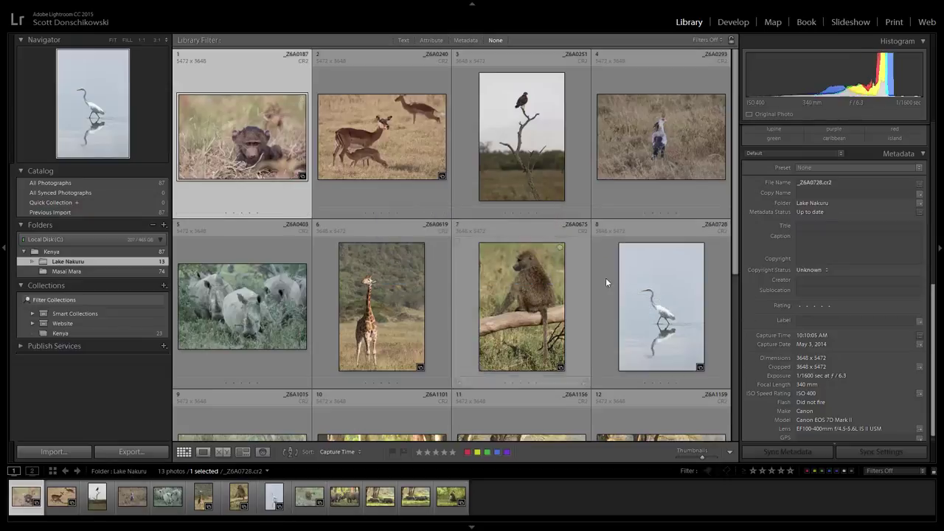
{"action": "left_click", "coordinate": [630, 287], "text": "shift"}
{"action": "key", "text": "Delete"}
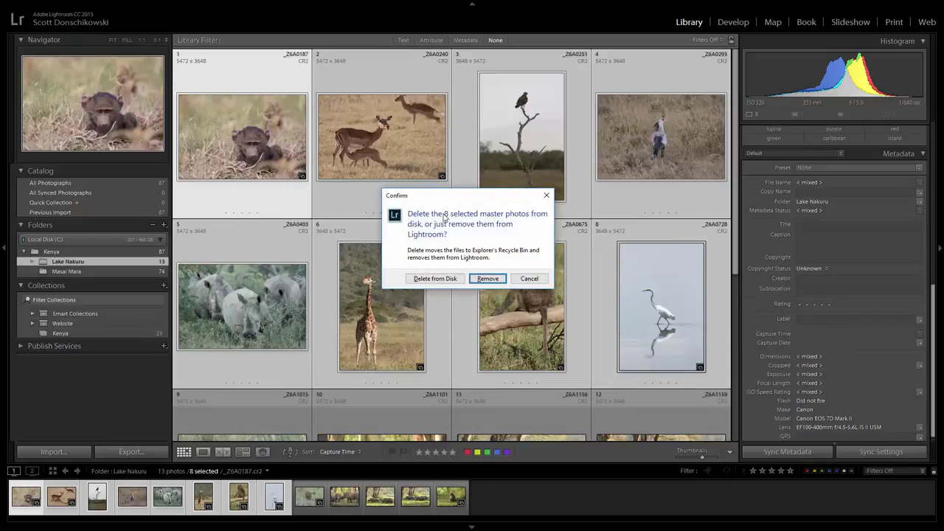
{"action": "left_click", "coordinate": [528, 279]}
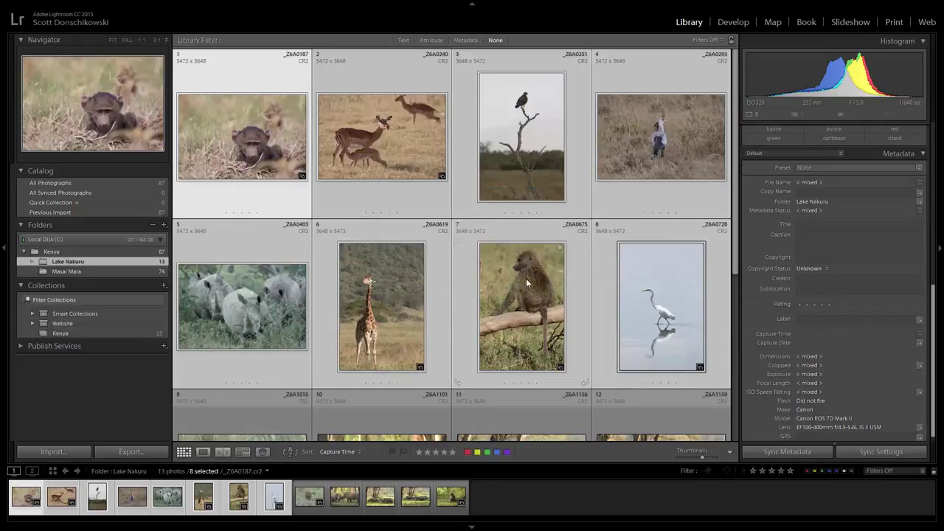
{"action": "left_click", "coordinate": [575, 277]}
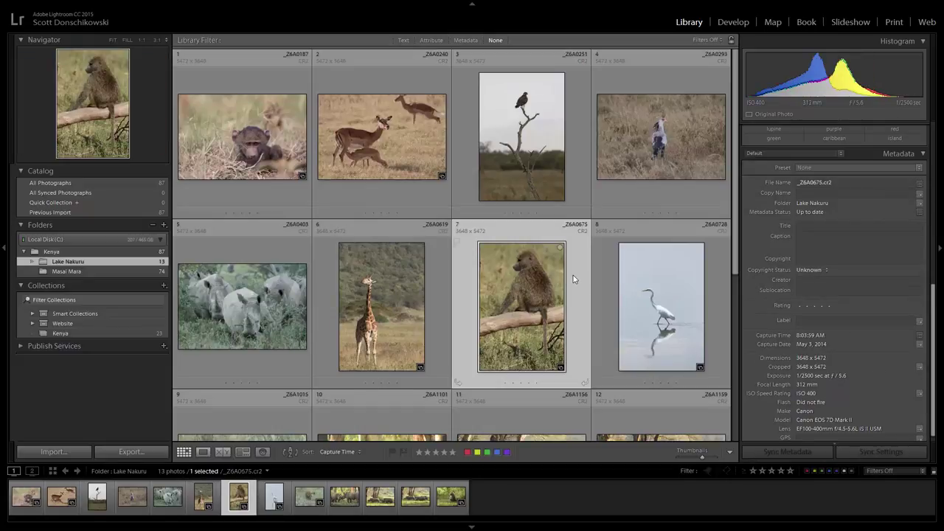